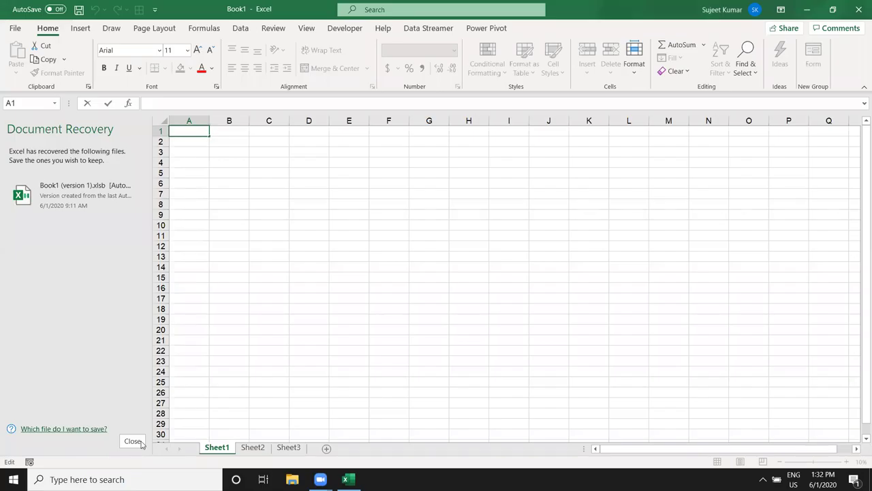
Dismiss Document Recovery, removing the recovered files, and bring up the File start screen.
{"action": "left_click", "coordinate": [259, 304]}
{"action": "left_click", "coordinate": [139, 439]}
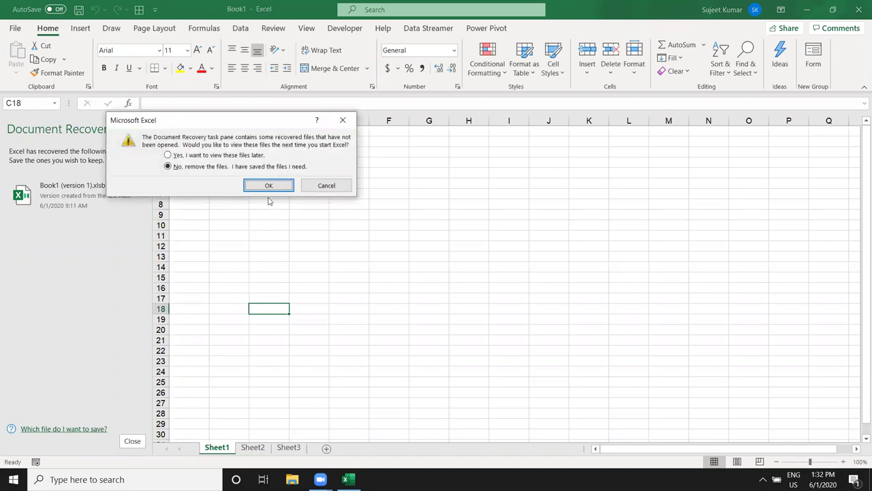
{"action": "left_click", "coordinate": [268, 185]}
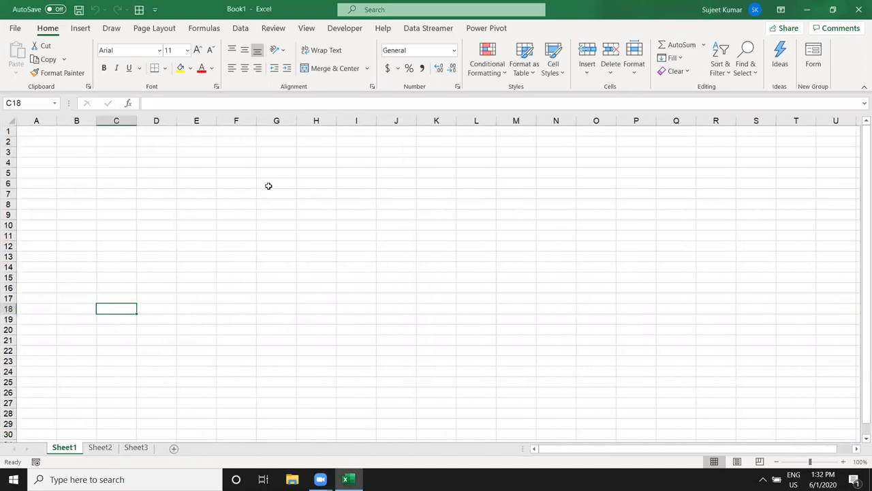
{"action": "left_click", "coordinate": [45, 131]}
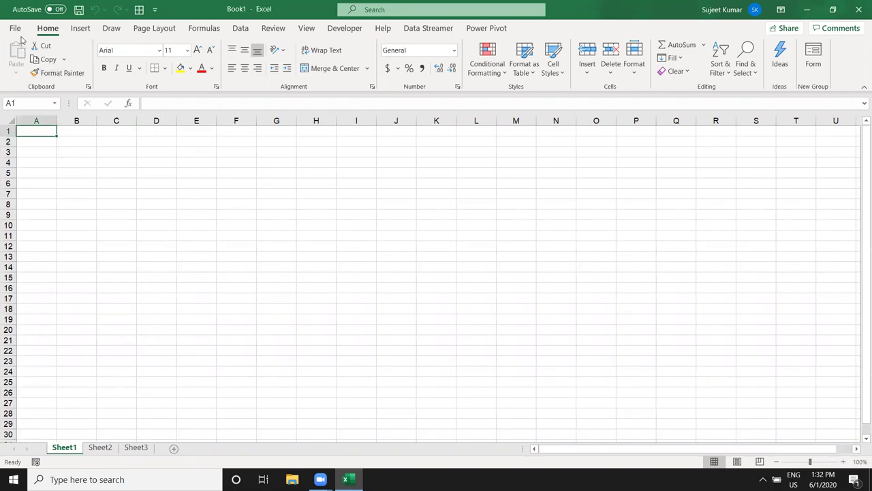
{"action": "left_click", "coordinate": [18, 30]}
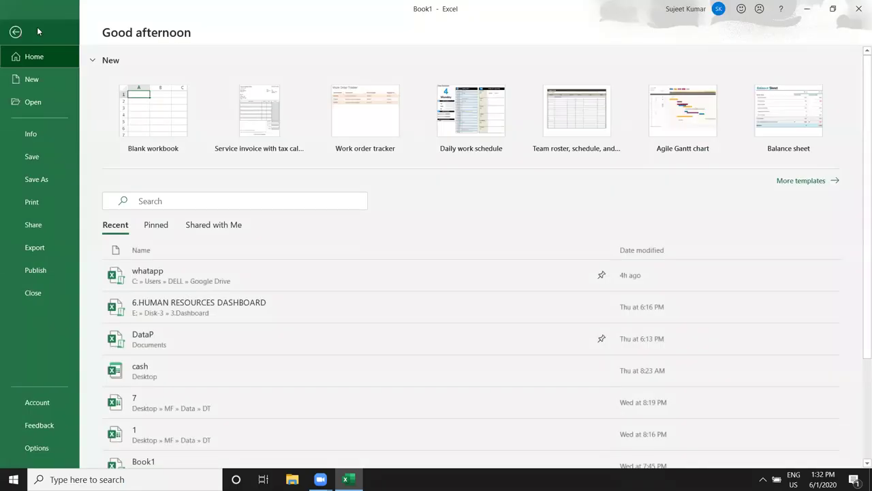
Open the DataP workbook from Recent and fill cell F9 yellow.
{"action": "left_click", "coordinate": [316, 327]}
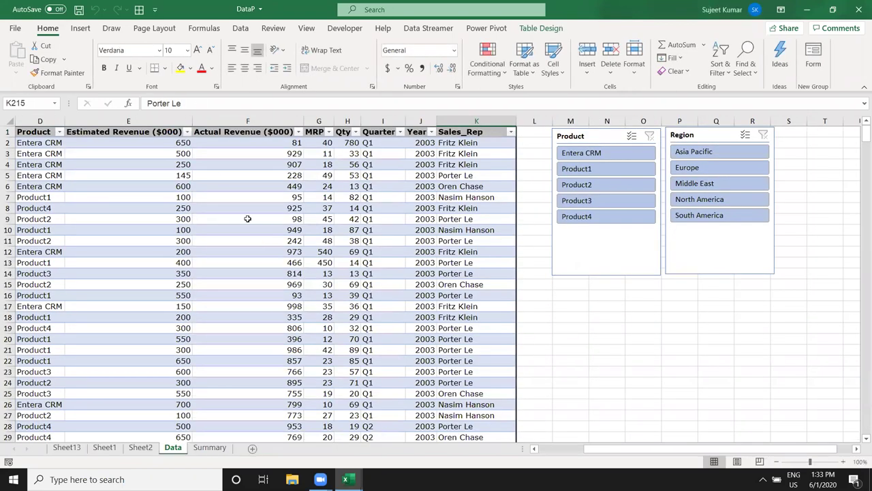
{"action": "left_click", "coordinate": [247, 218]}
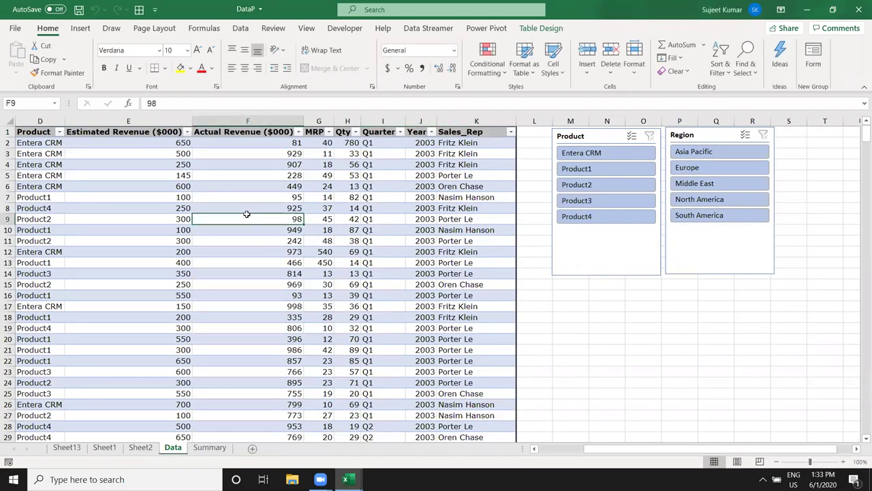
{"action": "left_click", "coordinate": [180, 68]}
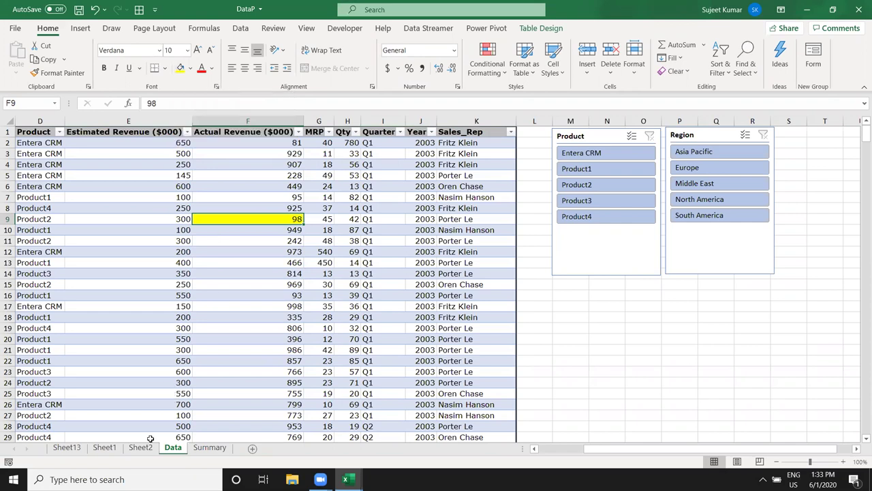
Look over Sheet1 and Sheet2, then copy columns A through K on the Data sheet.
{"action": "left_click", "coordinate": [104, 448]}
{"action": "left_click", "coordinate": [141, 447]}
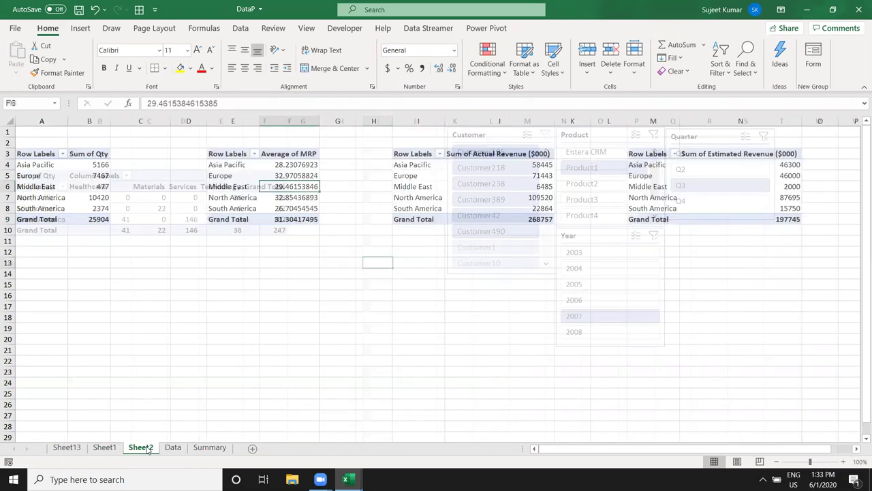
{"action": "left_click", "coordinate": [173, 448]}
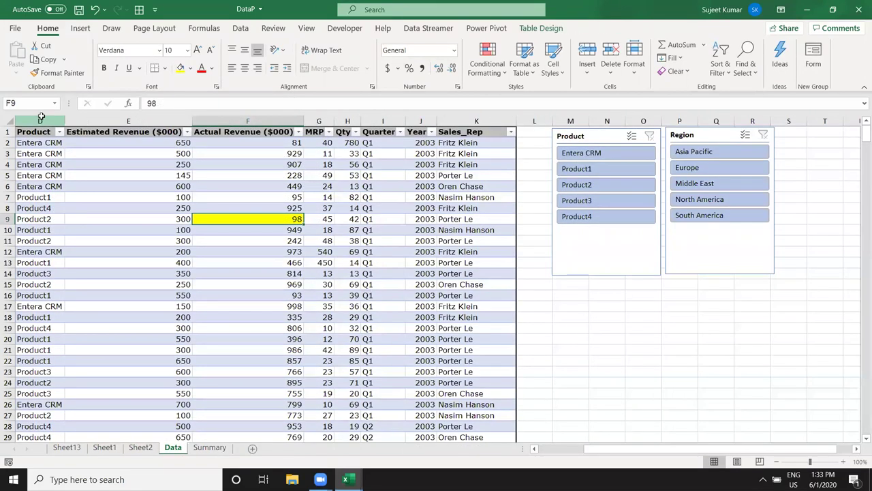
{"action": "left_click", "coordinate": [41, 121]}
{"action": "key", "text": "ctrl+Home"}
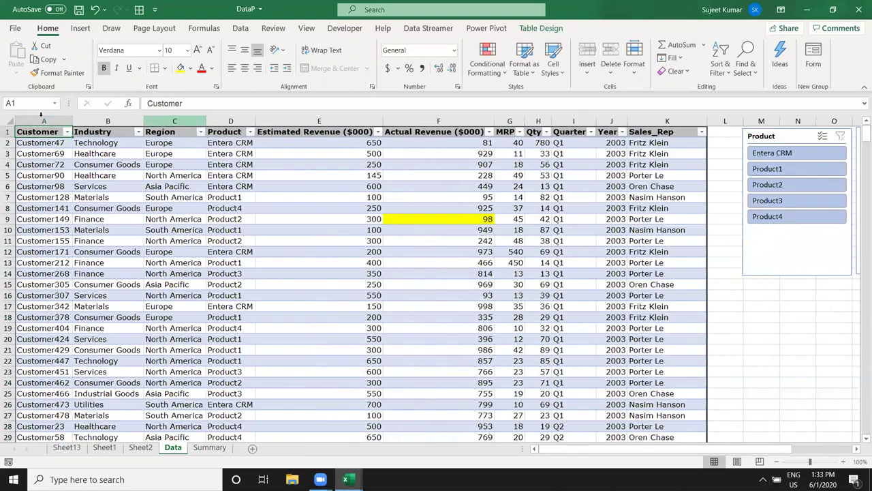
{"action": "left_click_drag", "start_coordinate": [42, 120], "coordinate": [648, 162]}
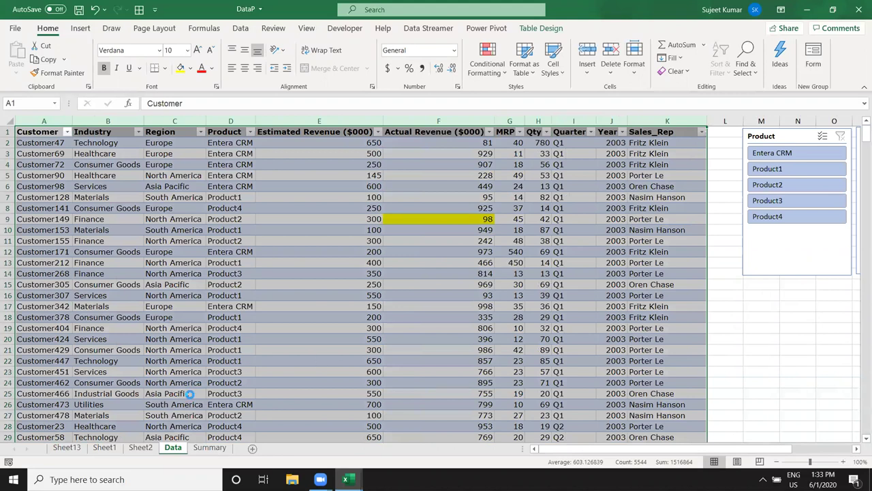
{"action": "key", "text": "ctrl+c"}
Add a new sheet and paste the copied data there as values.
{"action": "left_click", "coordinate": [252, 447]}
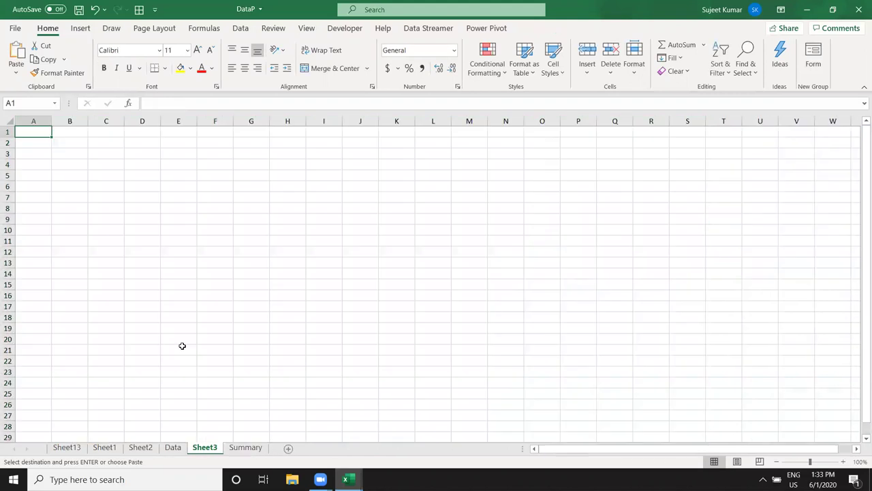
{"action": "left_click", "coordinate": [16, 73]}
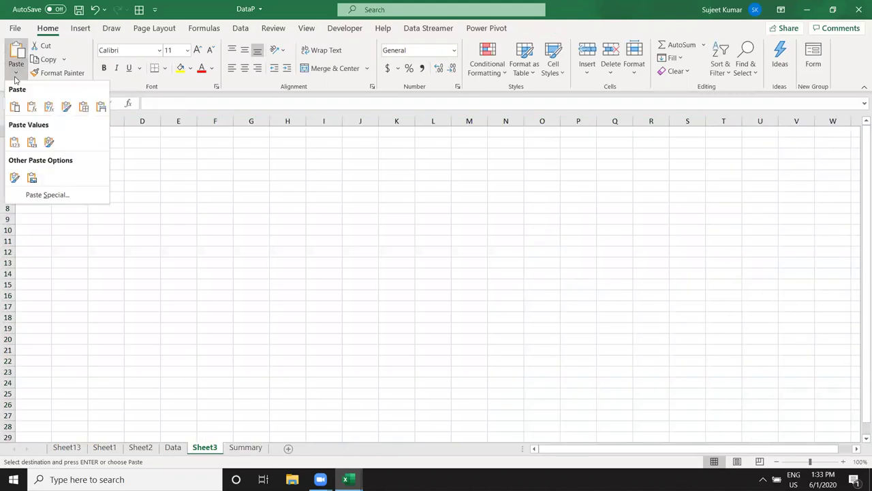
{"action": "left_click", "coordinate": [14, 141]}
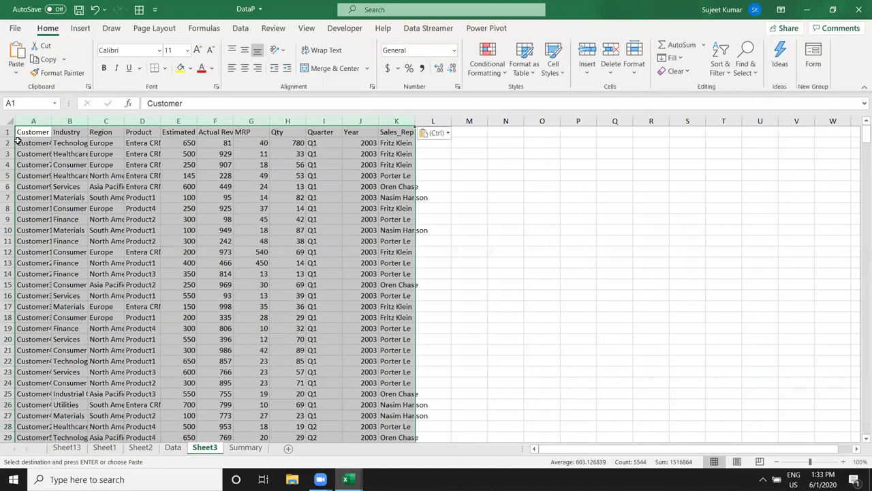
AutoFit columns D, C, B and A to their contents.
{"action": "left_click", "coordinate": [184, 221]}
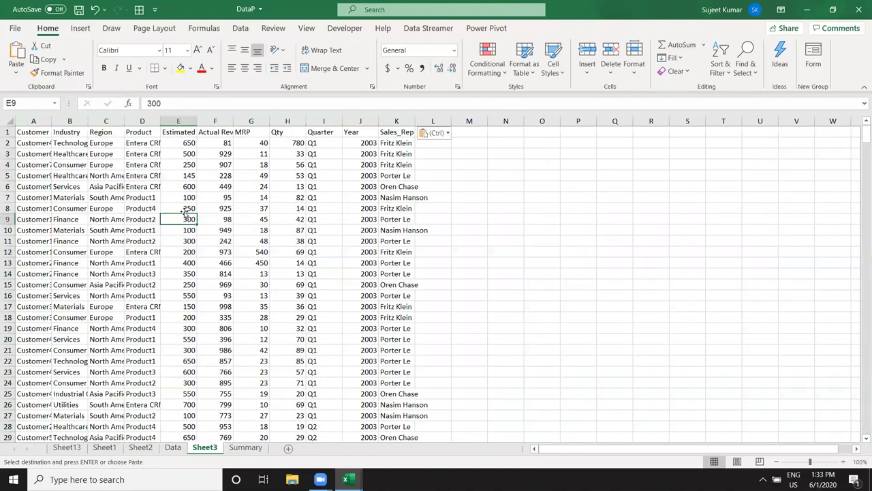
{"action": "double_click", "coordinate": [160, 121]}
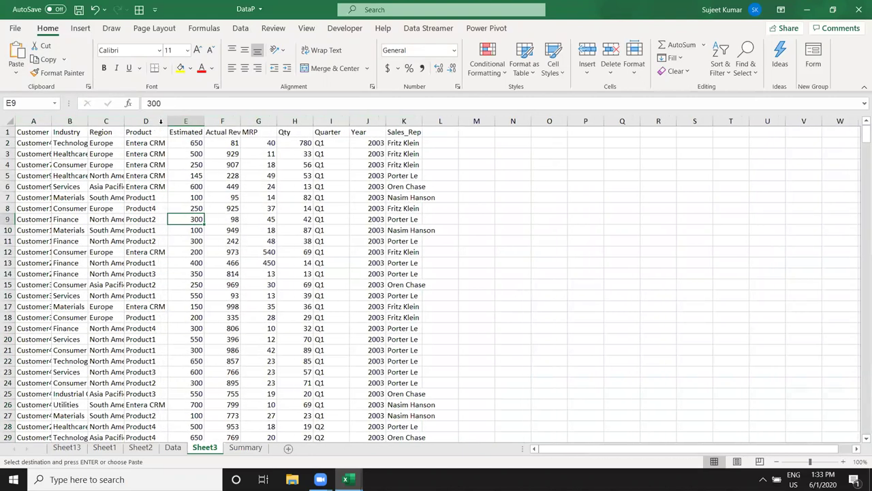
{"action": "double_click", "coordinate": [122, 122]}
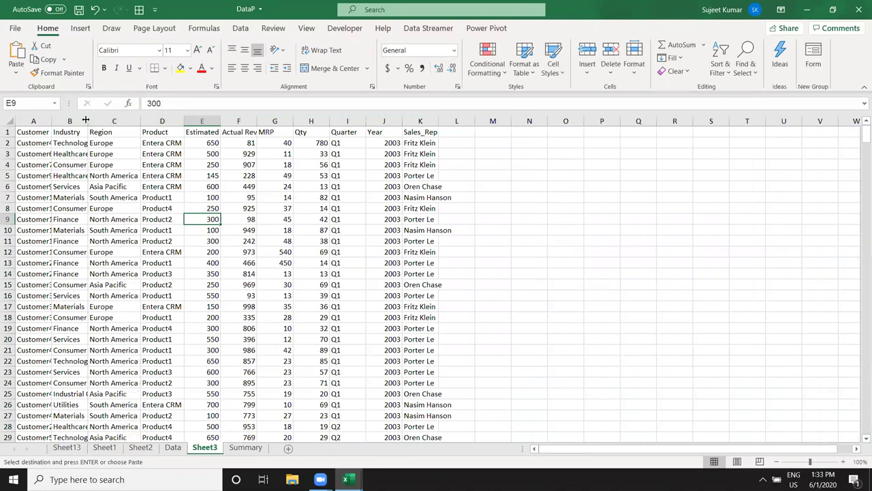
{"action": "double_click", "coordinate": [88, 121]}
{"action": "double_click", "coordinate": [52, 123]}
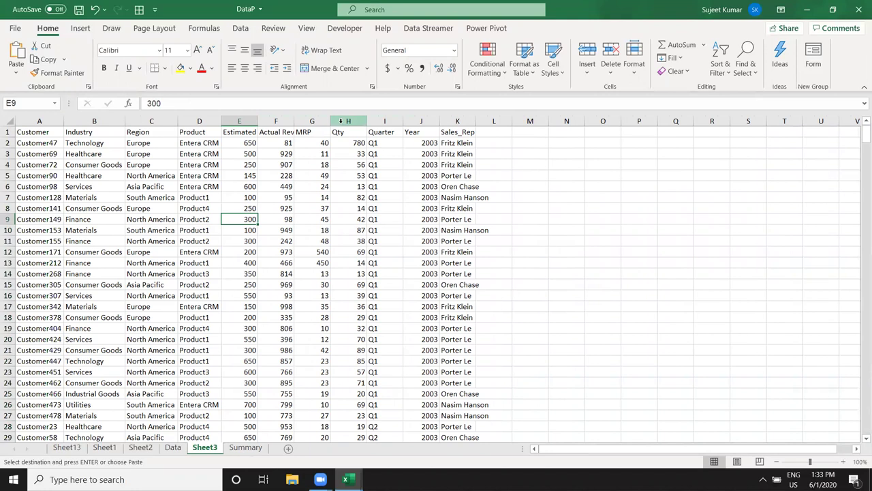
{"action": "left_click", "coordinate": [365, 253]}
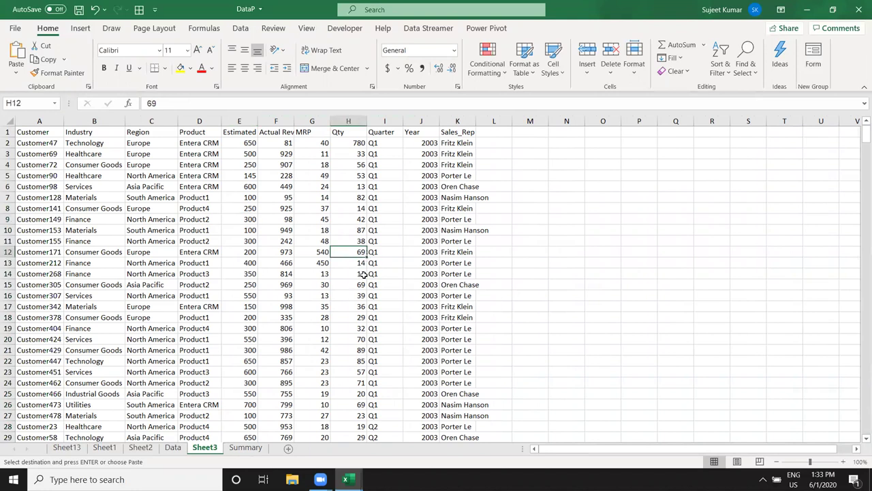
Browse the pasted table and check several Qty cells in column H.
{"action": "scroll", "coordinate": [363, 274], "scroll_direction": "down", "scroll_amount": 5}
{"action": "scroll", "coordinate": [363, 274], "scroll_direction": "down", "scroll_amount": 4}
{"action": "scroll", "coordinate": [363, 274], "scroll_direction": "up", "scroll_amount": 4}
{"action": "scroll", "coordinate": [363, 274], "scroll_direction": "up", "scroll_amount": 3}
{"action": "scroll", "coordinate": [361, 276], "scroll_direction": "up", "scroll_amount": 2}
{"action": "scroll", "coordinate": [361, 276], "scroll_direction": "up", "scroll_amount": 1}
{"action": "scroll", "coordinate": [376, 359], "scroll_direction": "down", "scroll_amount": 3}
{"action": "scroll", "coordinate": [375, 355], "scroll_direction": "up", "scroll_amount": 3}
{"action": "left_click", "coordinate": [346, 156]}
{"action": "left_click", "coordinate": [346, 167]}
{"action": "left_click", "coordinate": [344, 197]}
{"action": "left_click", "coordinate": [347, 239]}
{"action": "left_click", "coordinate": [347, 251]}
Select the whole Qty column H and show Conditional Formatting's Highlight Cells Rules.
{"action": "left_click", "coordinate": [349, 121]}
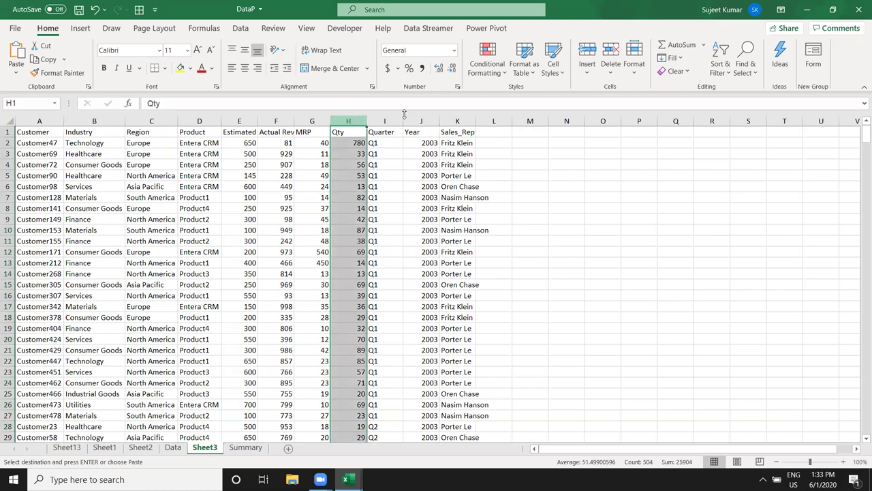
{"action": "left_click", "coordinate": [485, 68]}
{"action": "mouse_move", "coordinate": [489, 103]}
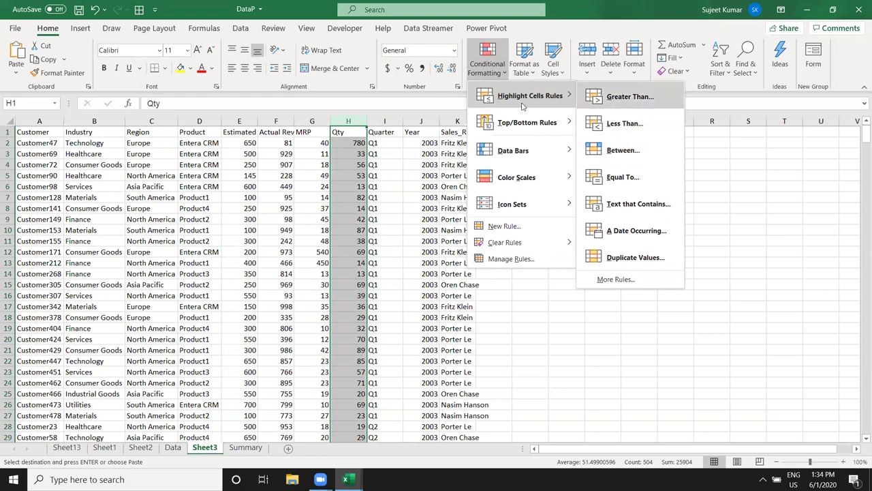
{"action": "left_click", "coordinate": [349, 181]}
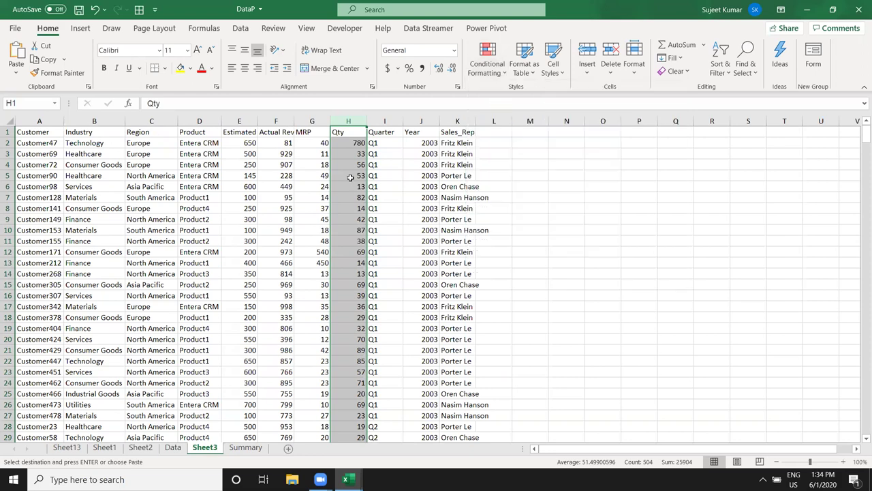
{"action": "left_click", "coordinate": [406, 166]}
{"action": "left_click", "coordinate": [344, 121]}
{"action": "left_click", "coordinate": [487, 64]}
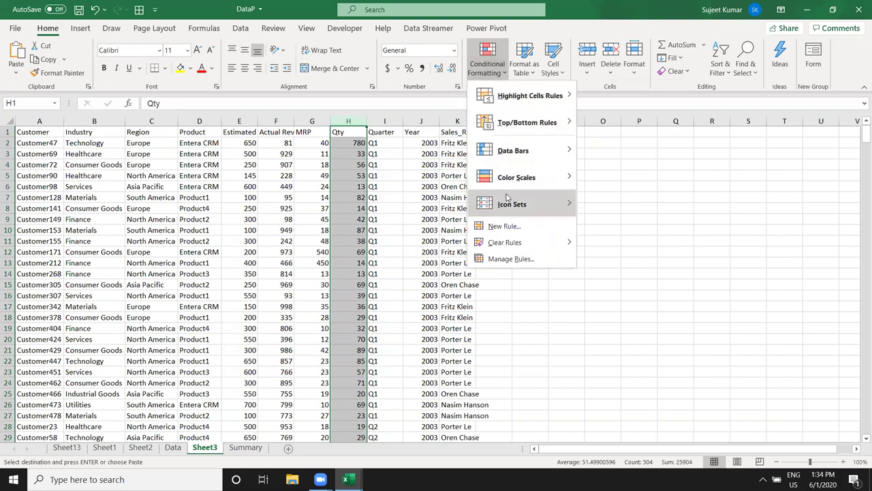
{"action": "mouse_move", "coordinate": [510, 196]}
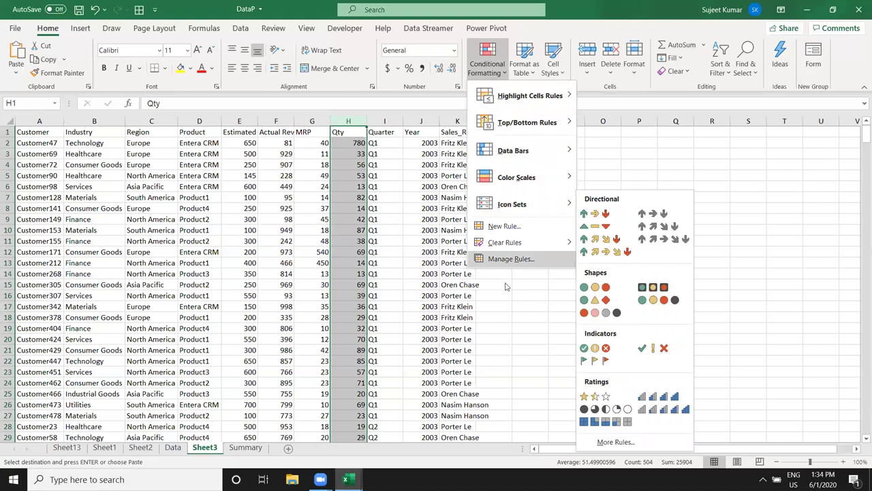
{"action": "mouse_move", "coordinate": [517, 98]}
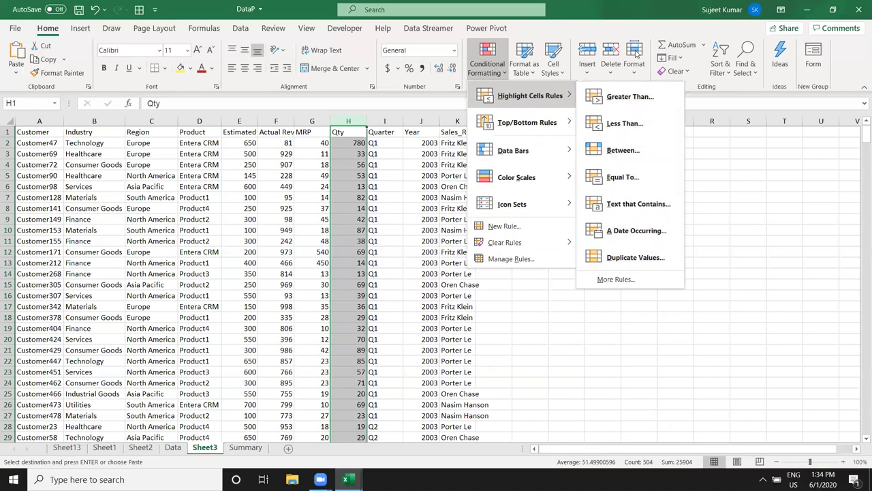
Set a Greater Than 50 rule on Qty, previewing Yellow, Green, then Light Red Fill presets.
{"action": "left_click", "coordinate": [631, 99]}
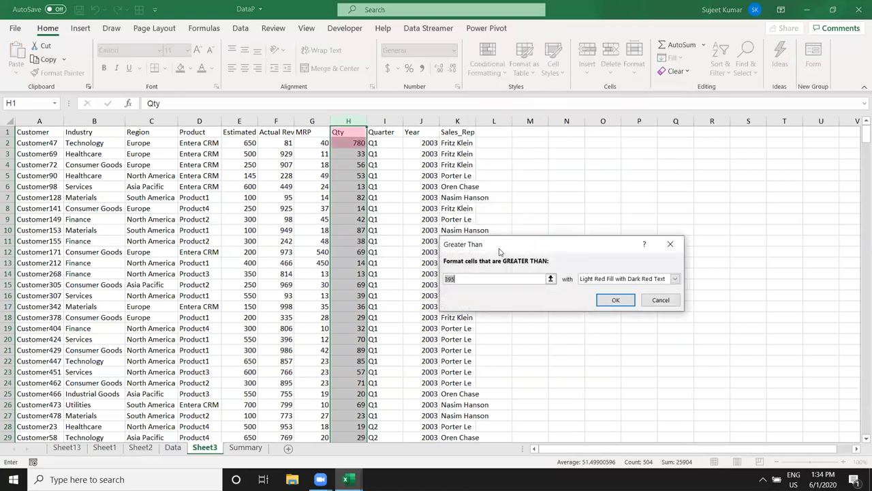
{"action": "left_click_drag", "start_coordinate": [500, 247], "coordinate": [474, 188]}
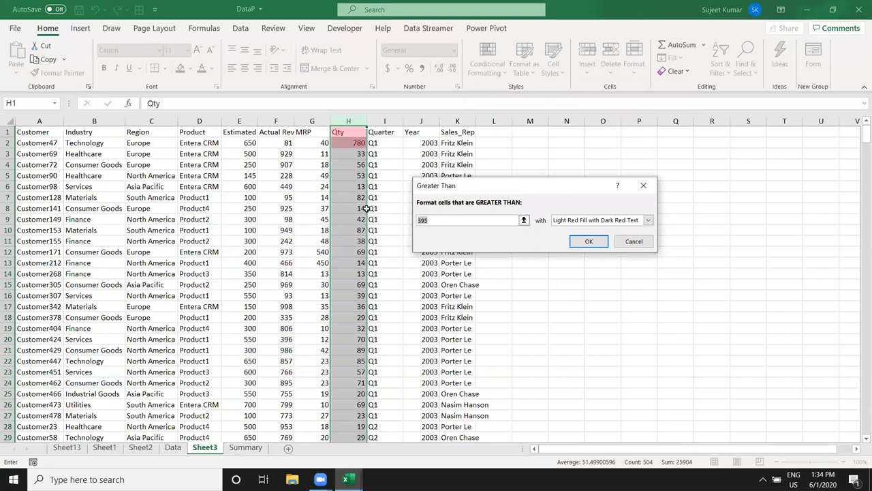
{"action": "type", "text": "50"}
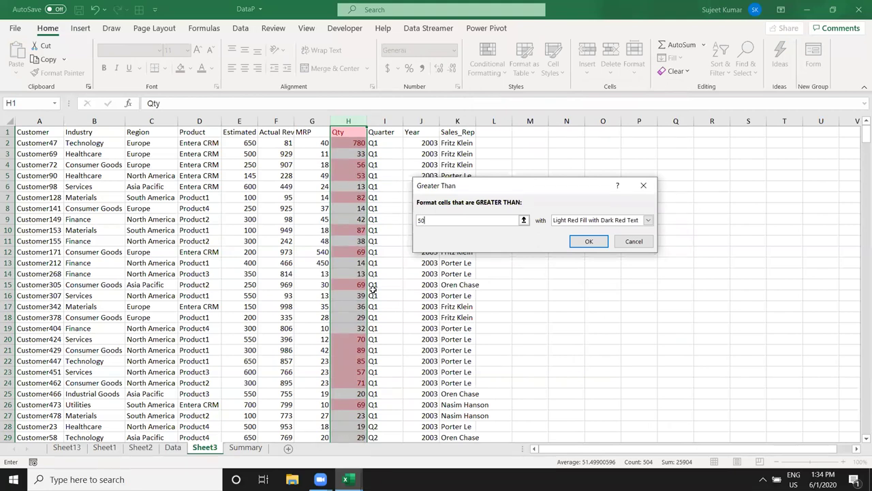
{"action": "left_click", "coordinate": [560, 225]}
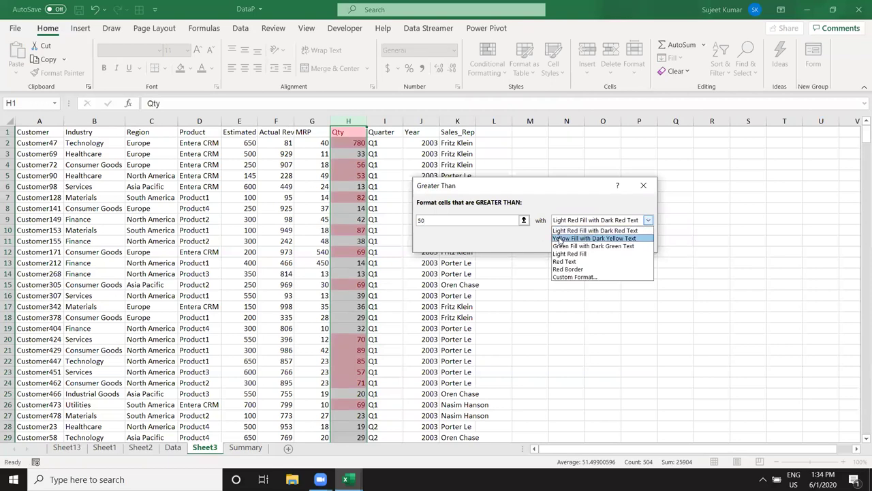
{"action": "left_click", "coordinate": [560, 240]}
{"action": "left_click", "coordinate": [562, 225]}
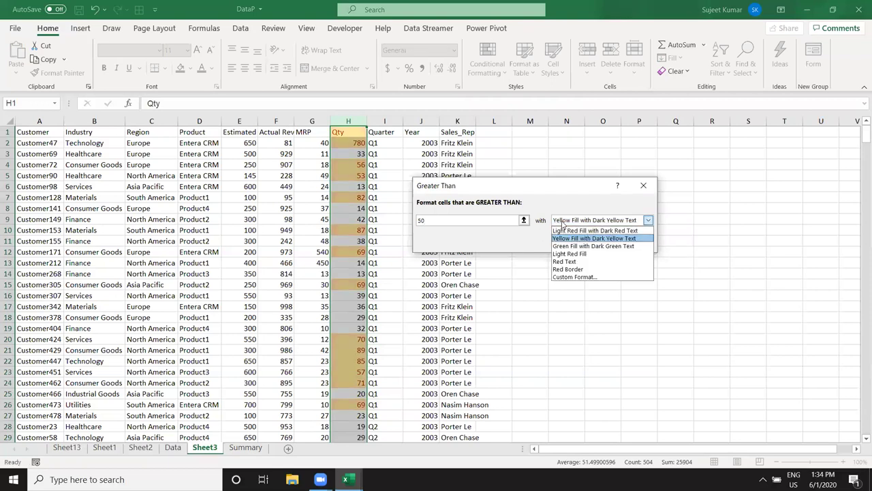
{"action": "left_click", "coordinate": [558, 247]}
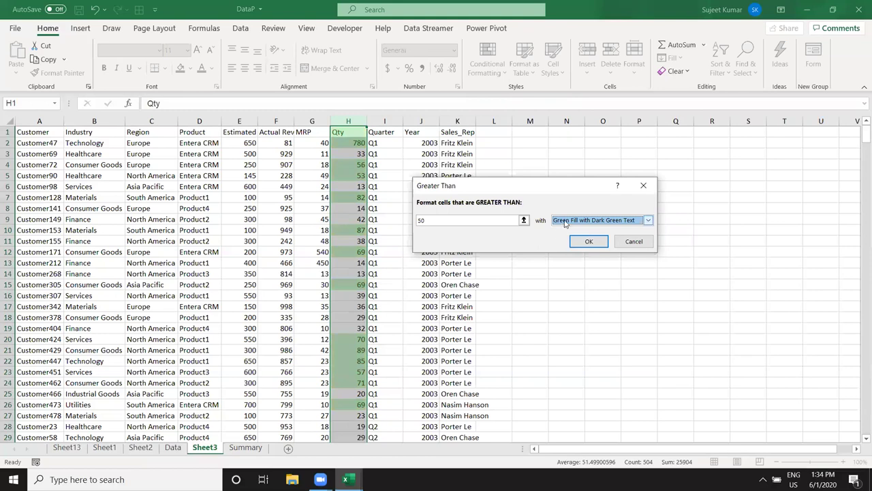
{"action": "left_click", "coordinate": [564, 222]}
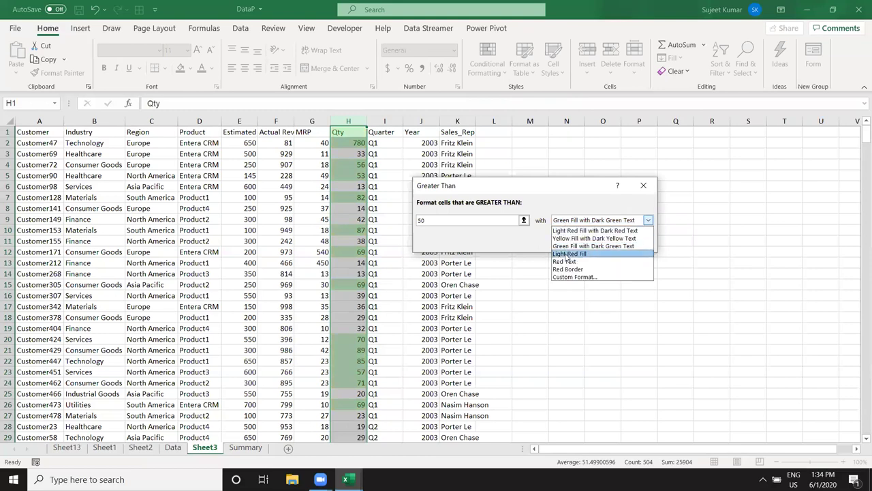
{"action": "left_click", "coordinate": [565, 249]}
{"action": "left_click", "coordinate": [566, 224]}
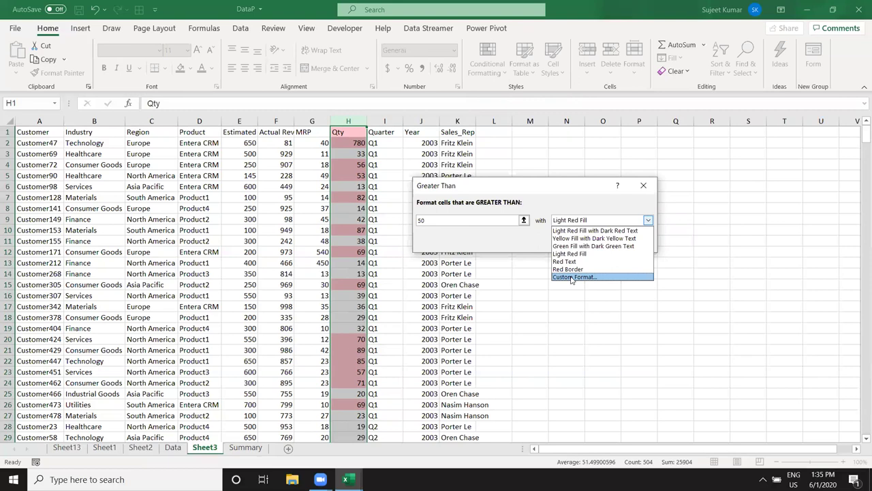
Give the Greater Than 50 rule a custom solid green fill and apply it.
{"action": "left_click", "coordinate": [572, 277]}
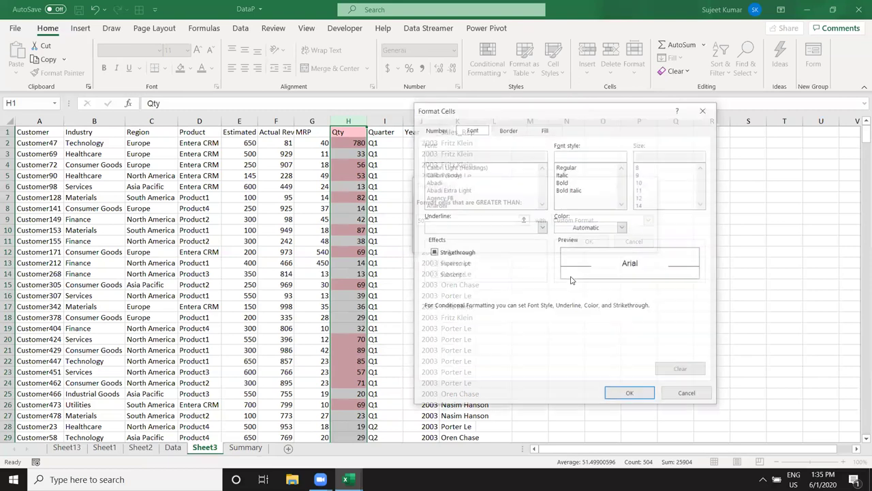
{"action": "left_click_drag", "start_coordinate": [582, 116], "coordinate": [673, 105]}
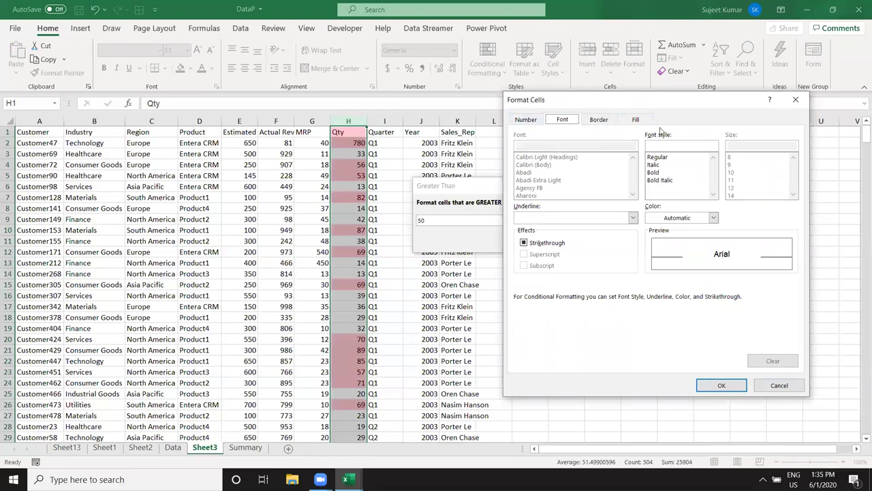
{"action": "left_click", "coordinate": [637, 121]}
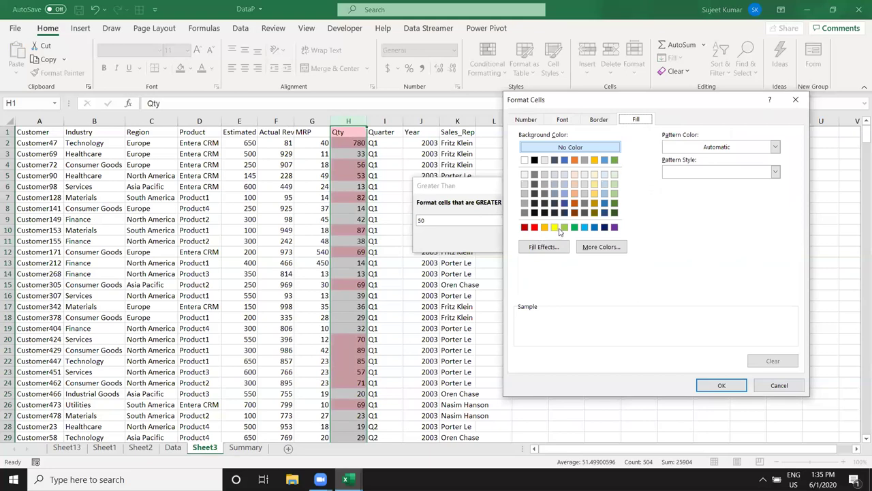
{"action": "left_click", "coordinate": [575, 228]}
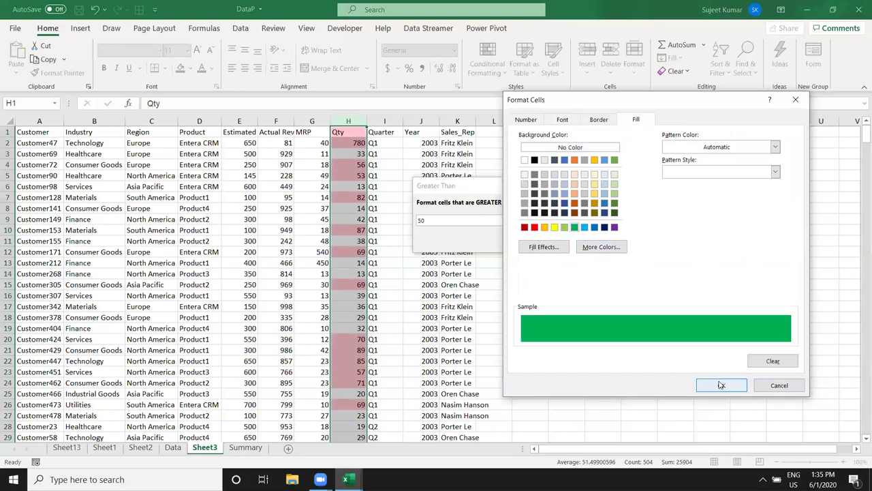
{"action": "left_click", "coordinate": [721, 384]}
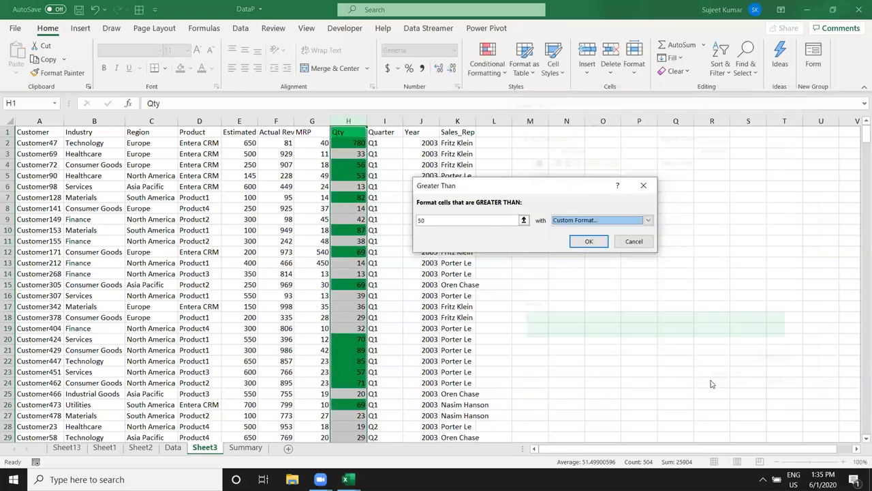
{"action": "left_click", "coordinate": [599, 246]}
{"action": "left_click", "coordinate": [451, 254]}
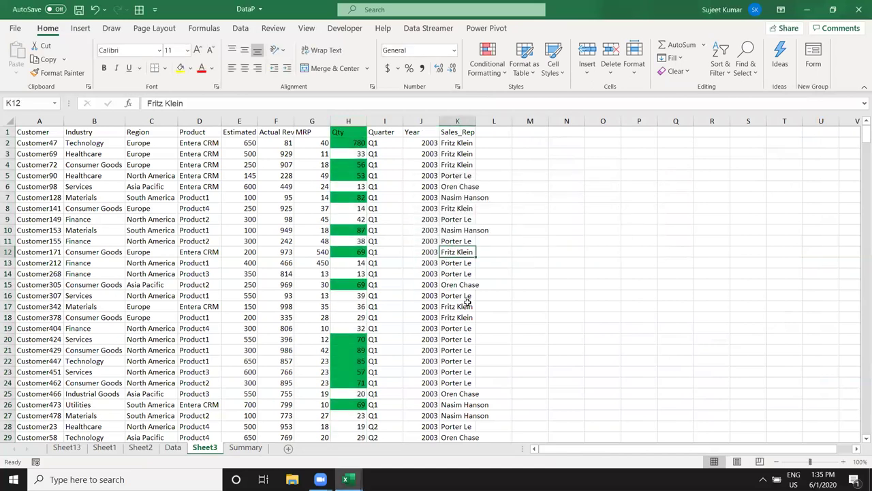
Change the Qty in H12 from 69 to 16 and in H17 to 63.
{"action": "scroll", "coordinate": [468, 297], "scroll_direction": "down", "scroll_amount": 6}
{"action": "scroll", "coordinate": [467, 297], "scroll_direction": "up", "scroll_amount": 3}
{"action": "scroll", "coordinate": [468, 298], "scroll_direction": "up", "scroll_amount": 2}
{"action": "scroll", "coordinate": [468, 297], "scroll_direction": "up", "scroll_amount": 1}
{"action": "left_click", "coordinate": [355, 252]}
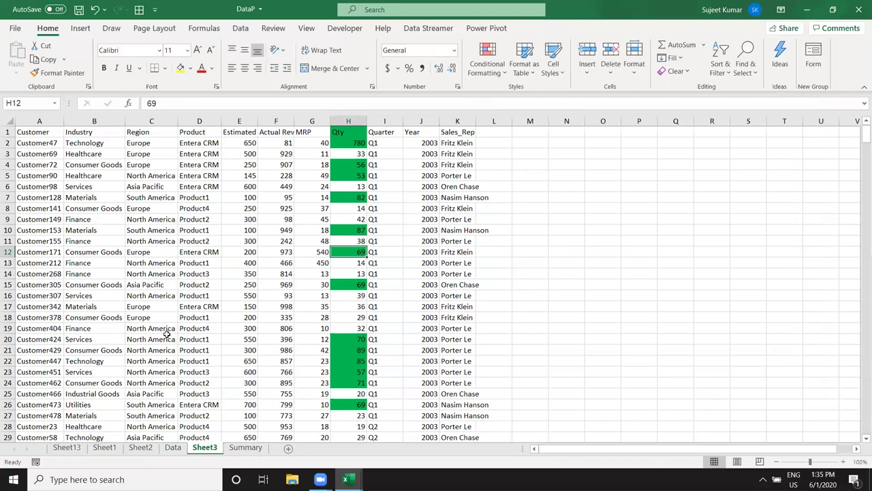
{"action": "type", "text": "16"}
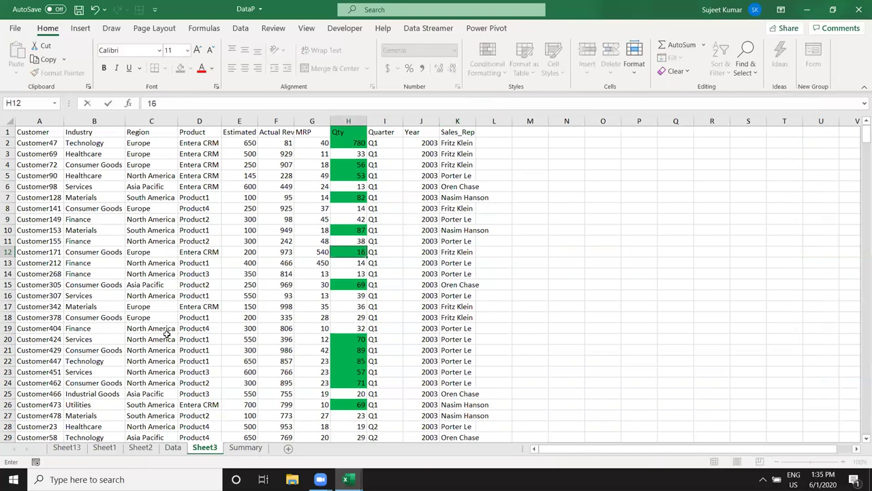
{"action": "key", "text": "Return"}
{"action": "key", "text": "Down"}
{"action": "key", "text": "Down"}
{"action": "key", "text": "Down"}
{"action": "key", "text": "Down"}
{"action": "type", "text": "63"}
{"action": "key", "text": "Return"}
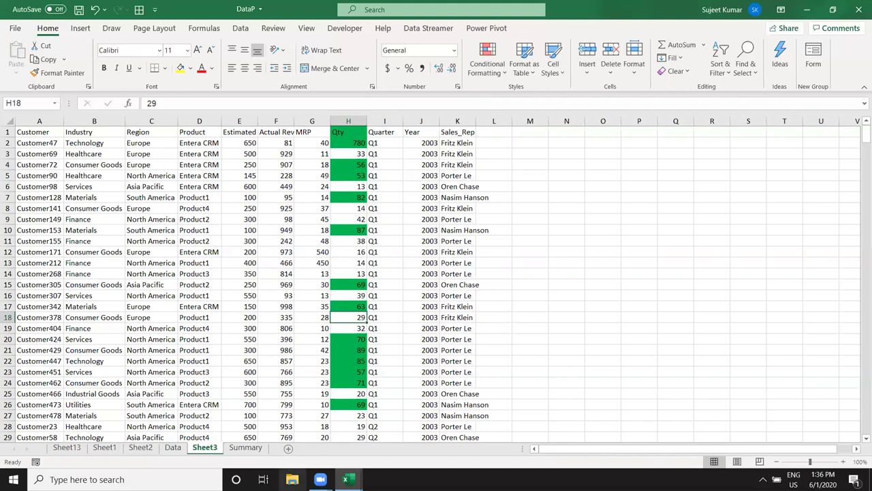
Undo the Qty edits and the green Greater Than highlighting.
{"action": "left_click", "coordinate": [386, 157]}
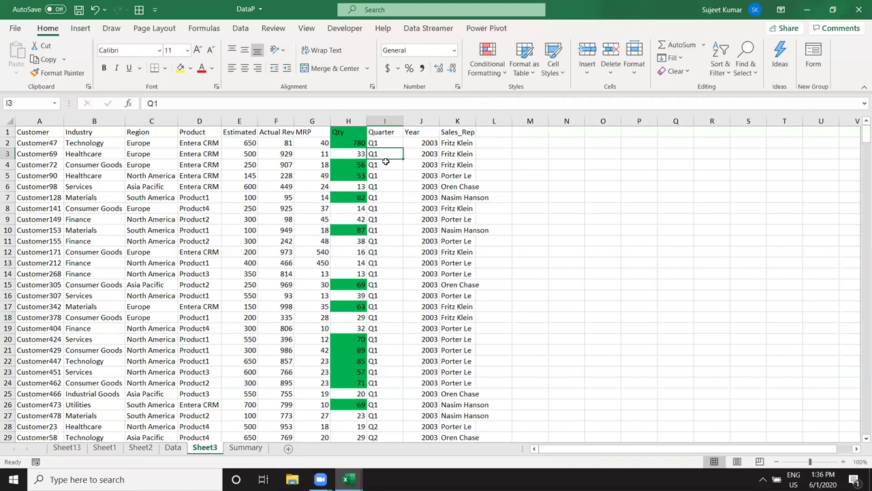
{"action": "key", "text": "ctrl+z"}
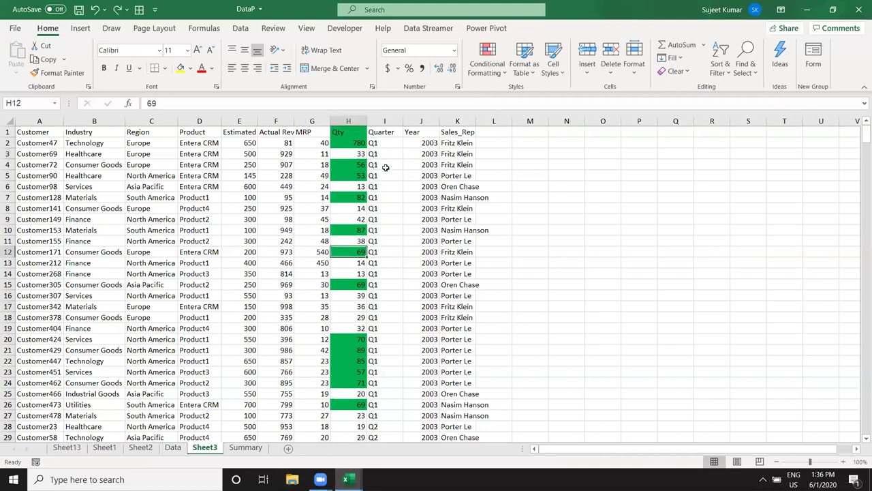
{"action": "key", "text": "ctrl+z"}
{"action": "key", "text": "ctrl+c"}
{"action": "left_click", "coordinate": [397, 174]}
Look through the Conditional Formatting options, then select the whole Estimated Revenue column.
{"action": "left_click", "coordinate": [325, 164]}
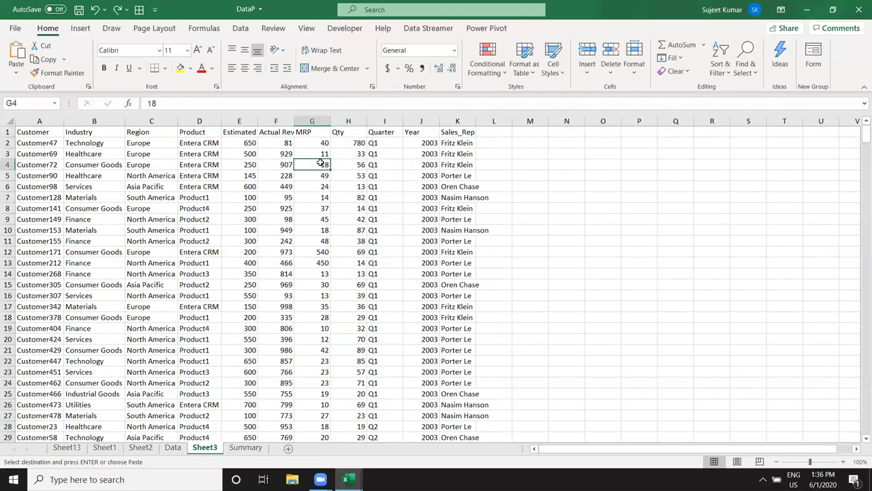
{"action": "left_click", "coordinate": [485, 75]}
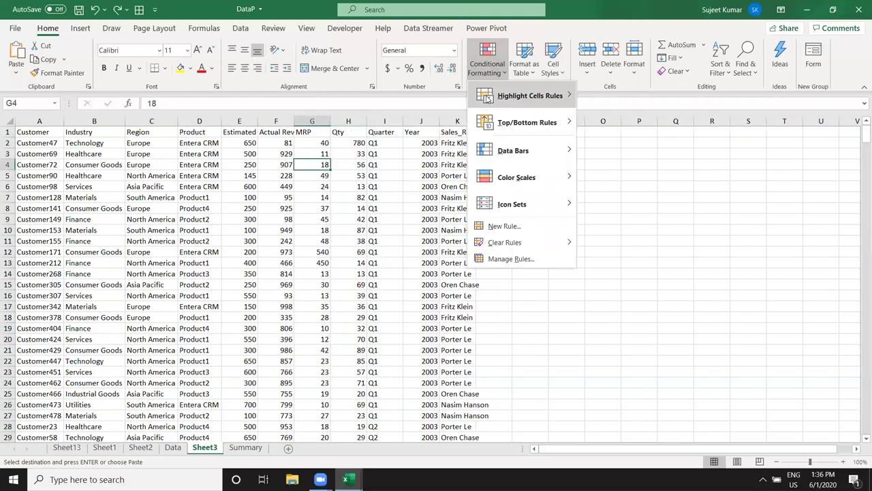
{"action": "mouse_move", "coordinate": [531, 95]}
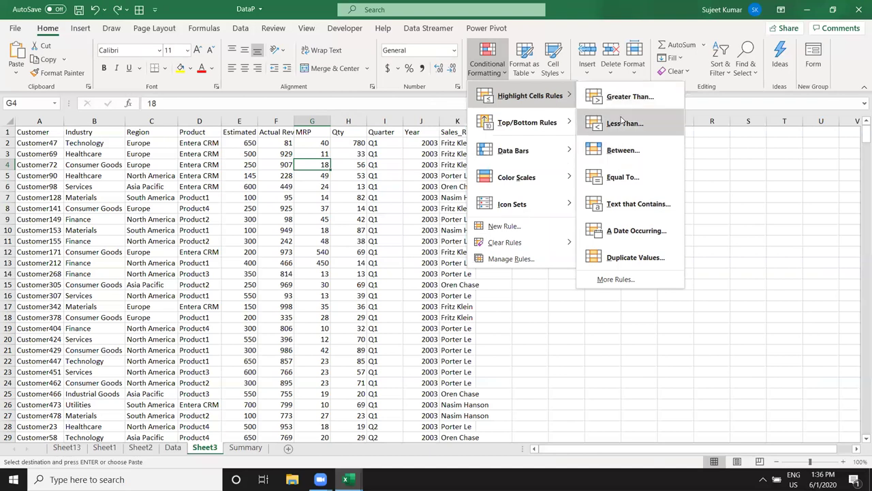
{"action": "left_click", "coordinate": [292, 197]}
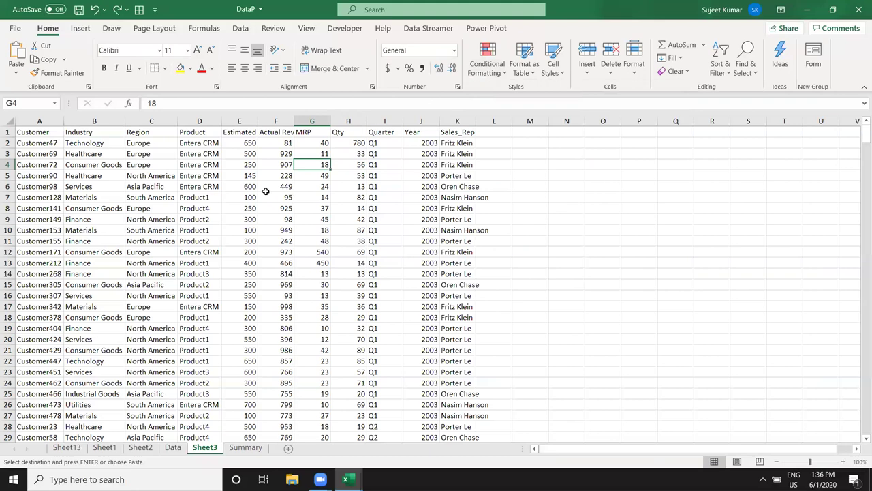
{"action": "left_click", "coordinate": [239, 120]}
Start a Greater Than rule on Estimated Revenue and cancel it.
{"action": "left_click", "coordinate": [477, 72]}
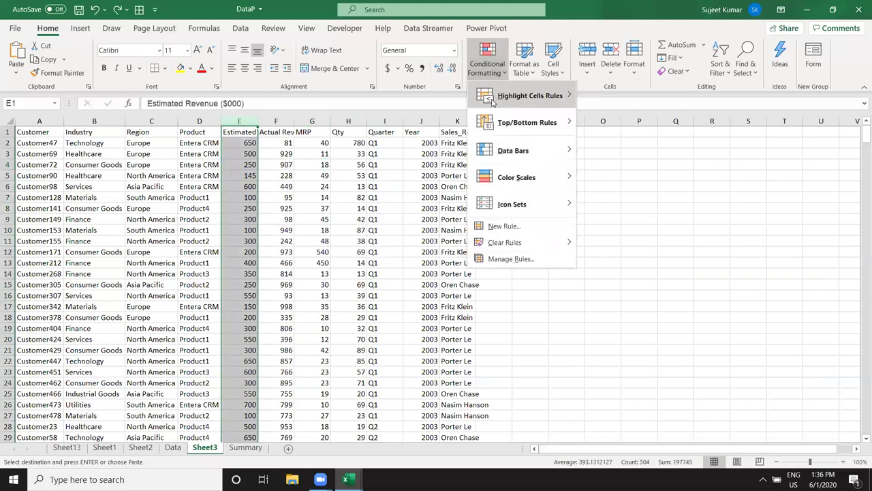
{"action": "left_click", "coordinate": [617, 94]}
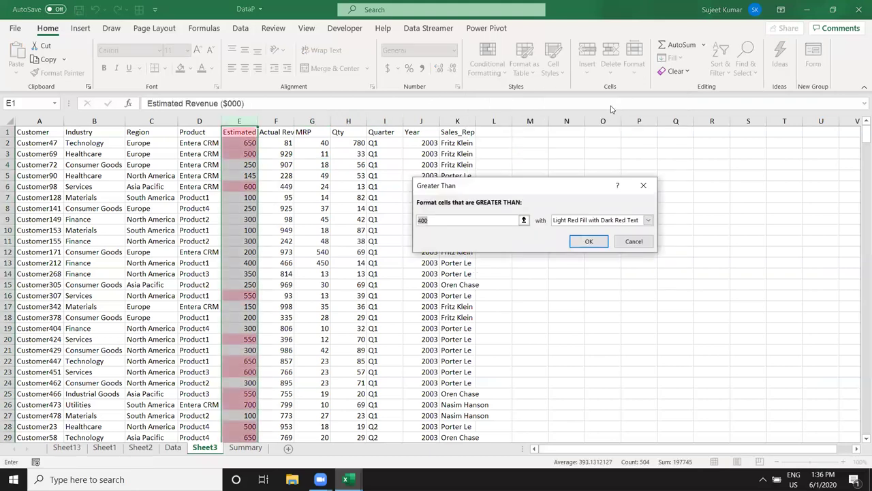
{"action": "key", "text": "Escape"}
Apply a Less Than 60 rule with Light Red Fill and Dark Red Text.
{"action": "left_click", "coordinate": [500, 75]}
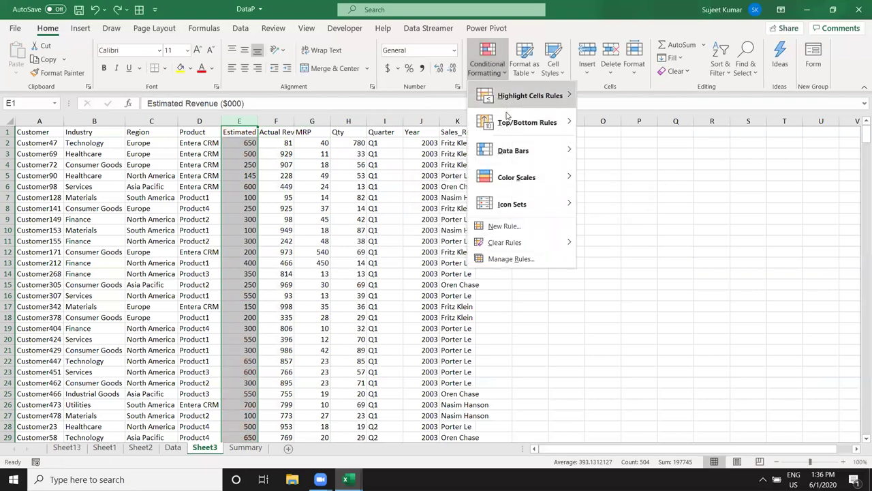
{"action": "mouse_move", "coordinate": [518, 122]}
{"action": "mouse_move", "coordinate": [561, 102]}
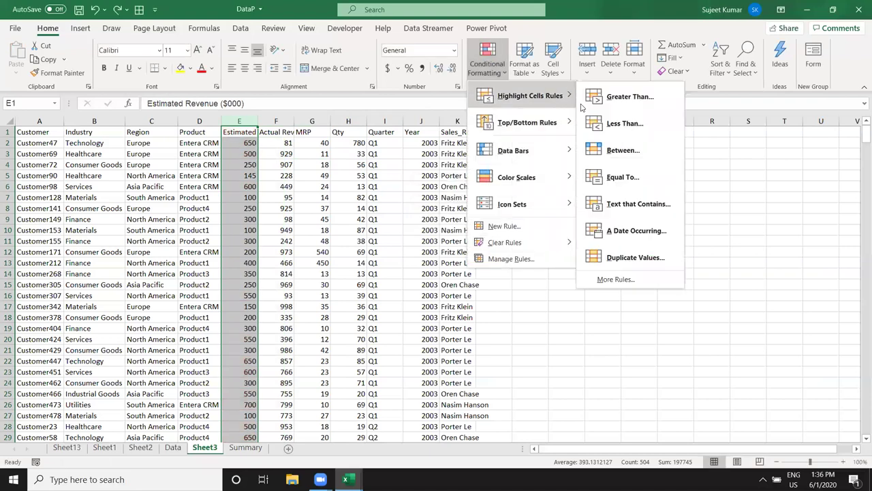
{"action": "left_click", "coordinate": [600, 123]}
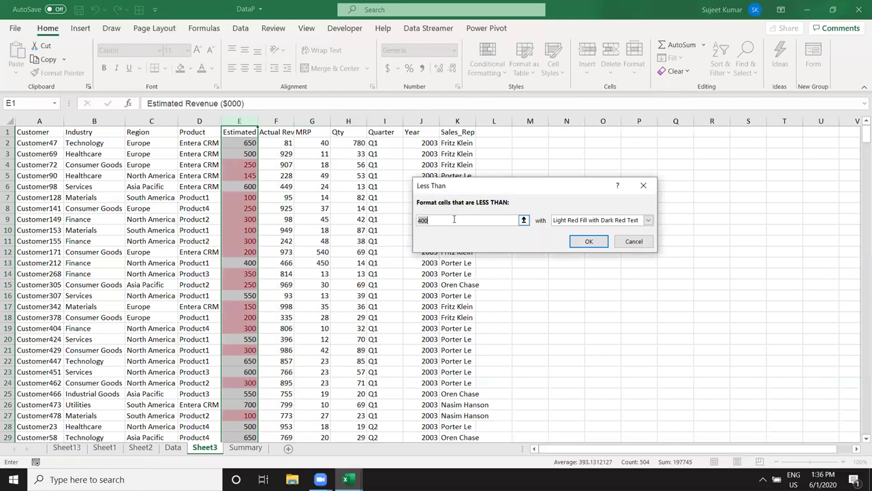
{"action": "type", "text": "60"}
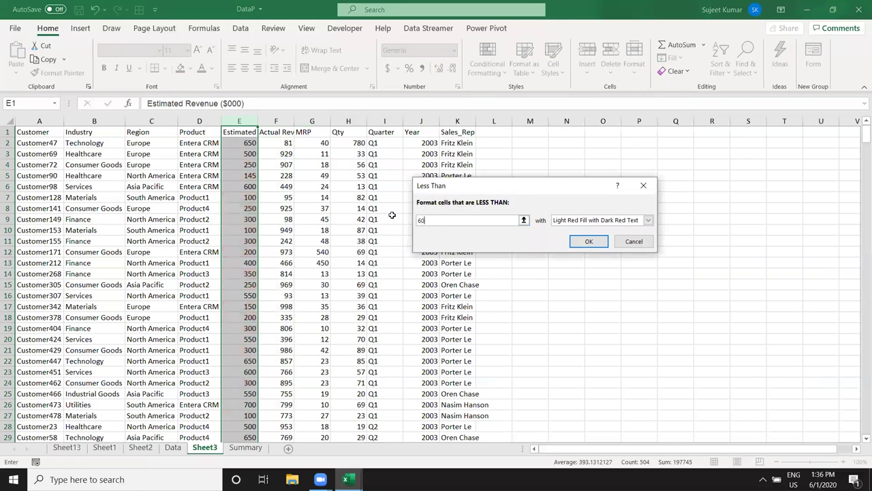
{"action": "left_click", "coordinate": [648, 220]}
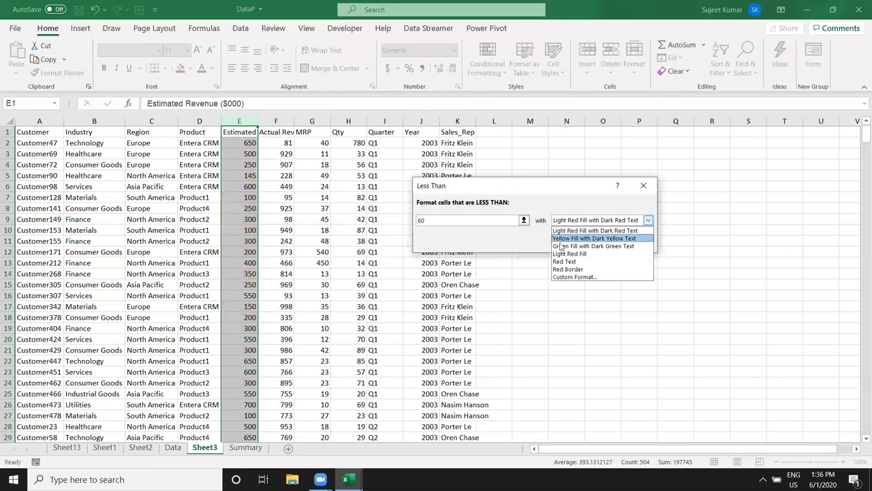
{"action": "left_click", "coordinate": [586, 230]}
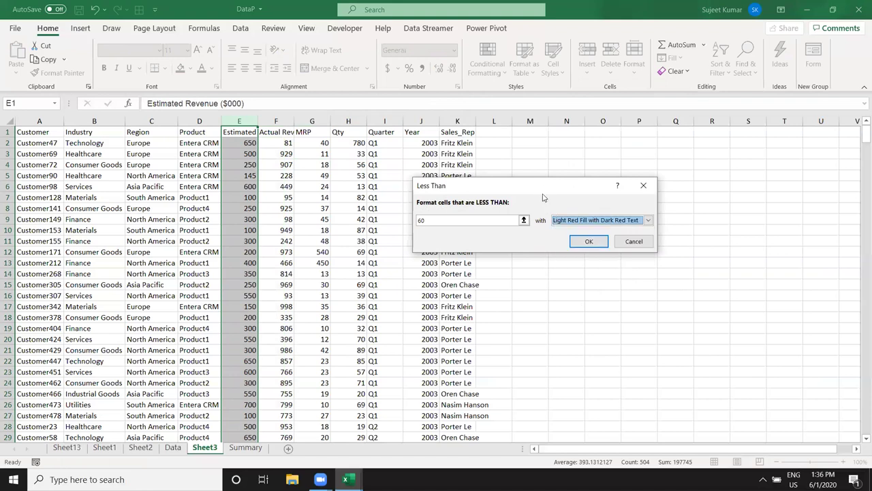
{"action": "key", "text": "Return"}
Start a Between 20–550 rule on Estimated Revenue, then dismiss it without applying.
{"action": "left_click", "coordinate": [487, 61]}
{"action": "mouse_move", "coordinate": [530, 96]}
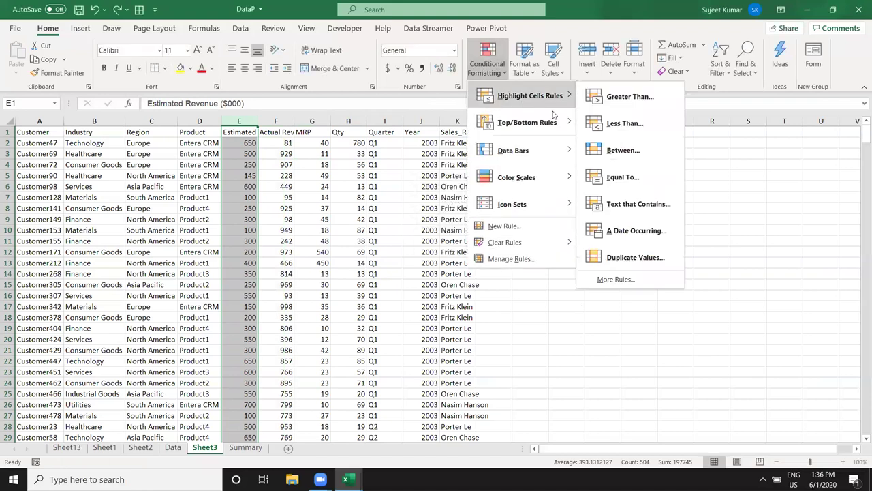
{"action": "left_click", "coordinate": [602, 157]}
{"action": "type", "text": "20"}
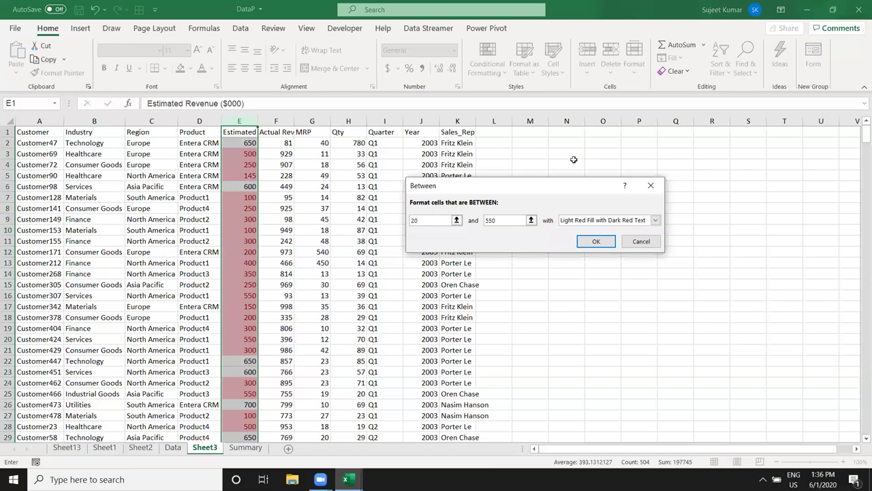
{"action": "key", "text": "Escape"}
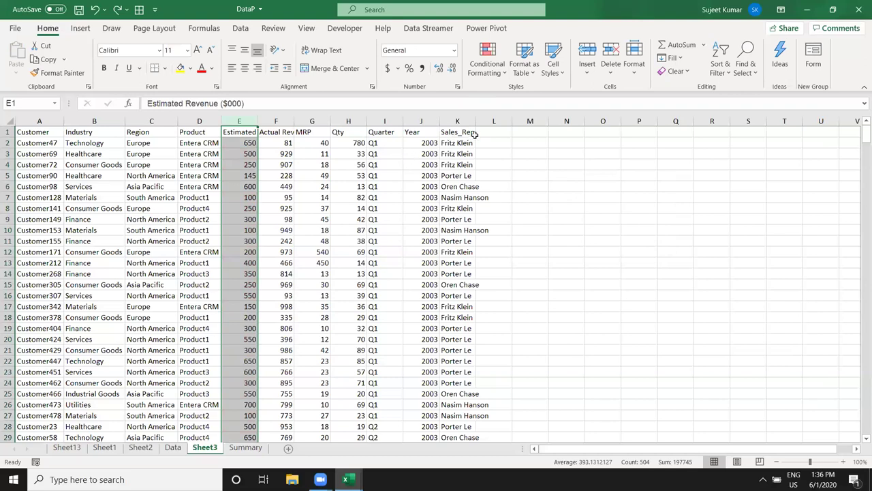
Add a 'Date' header in L1 and fill consecutive dates from 1/1 down column L.
{"action": "left_click", "coordinate": [483, 132]}
{"action": "type", "text": "Date"}
{"action": "key", "text": "Return"}
{"action": "type", "text": "1/1"}
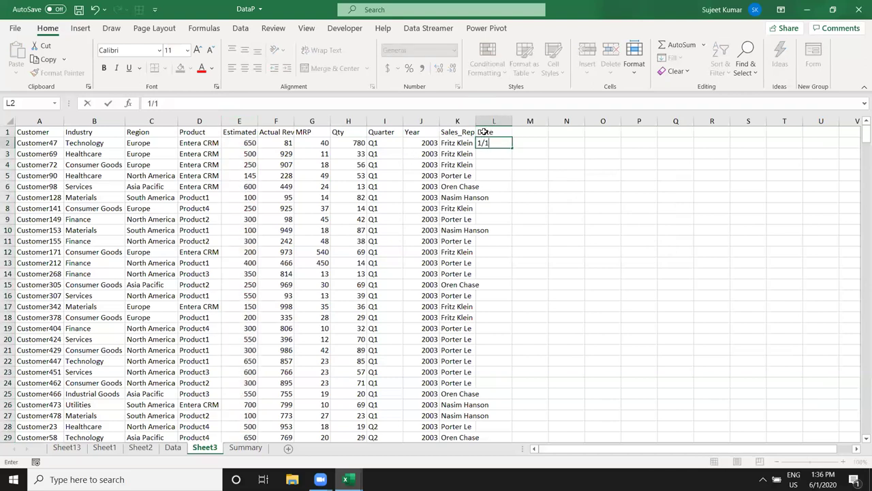
{"action": "key", "text": "Return"}
{"action": "left_click", "coordinate": [502, 142]}
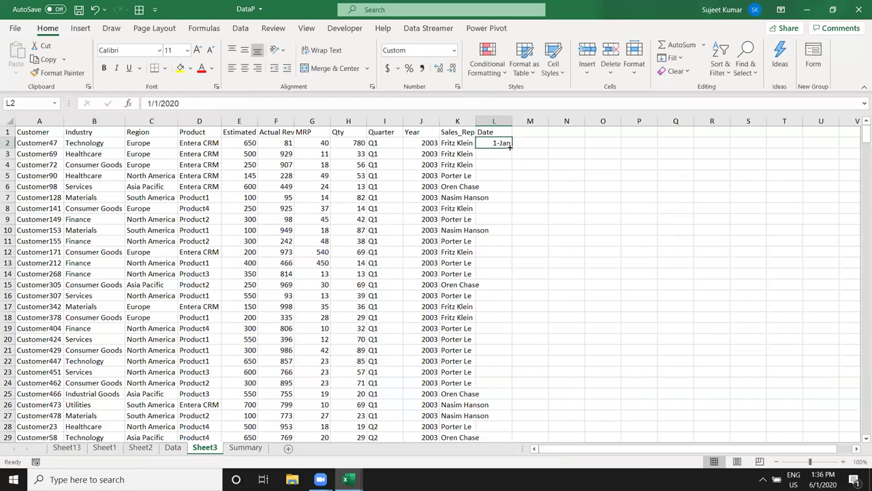
{"action": "double_click", "coordinate": [510, 146]}
Select column L and show Conditional Formatting's Highlight Cells Rules.
{"action": "left_click", "coordinate": [494, 120]}
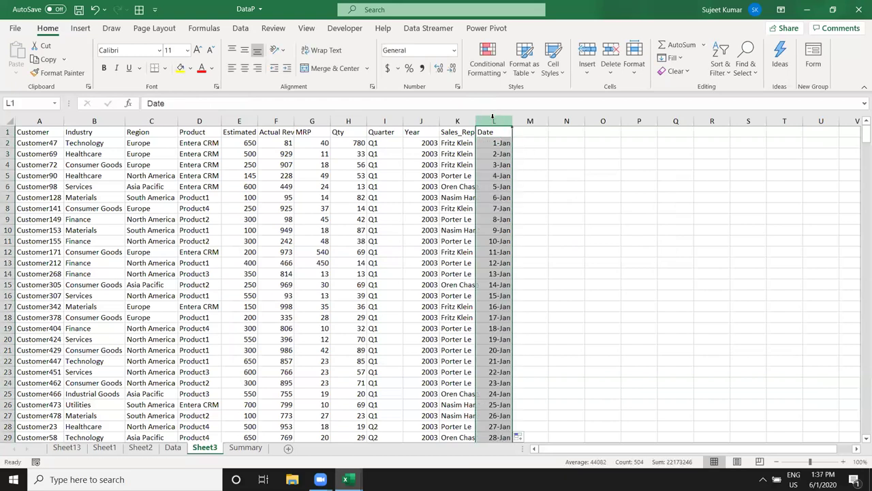
{"action": "left_click", "coordinate": [503, 73]}
{"action": "mouse_move", "coordinate": [530, 95]}
{"action": "left_click", "coordinate": [624, 92]}
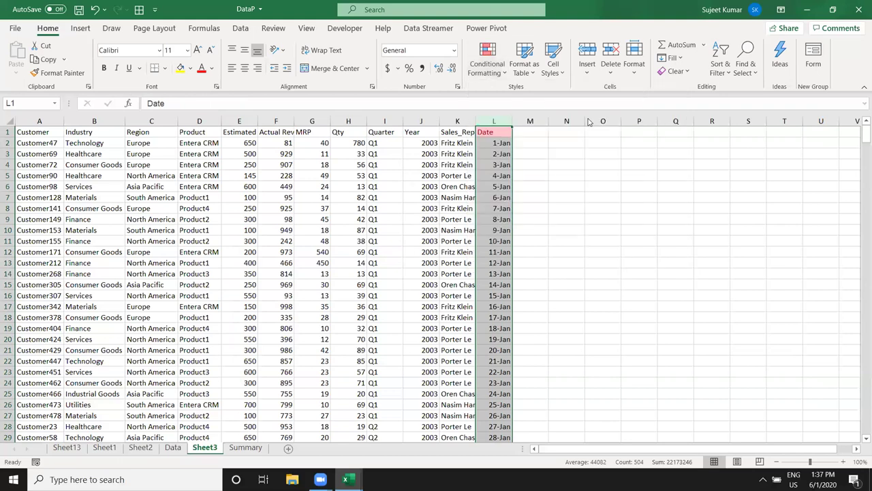
{"action": "left_click_drag", "start_coordinate": [479, 185], "coordinate": [481, 233]}
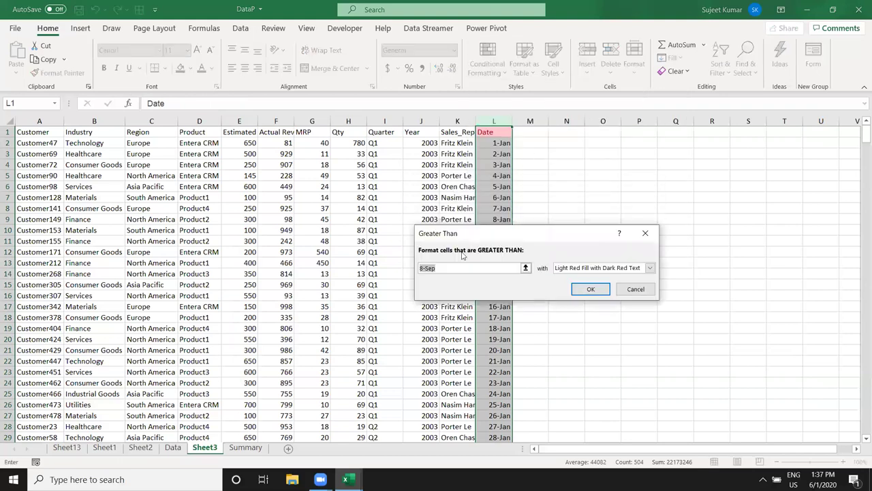
{"action": "type", "text": "24-jan"}
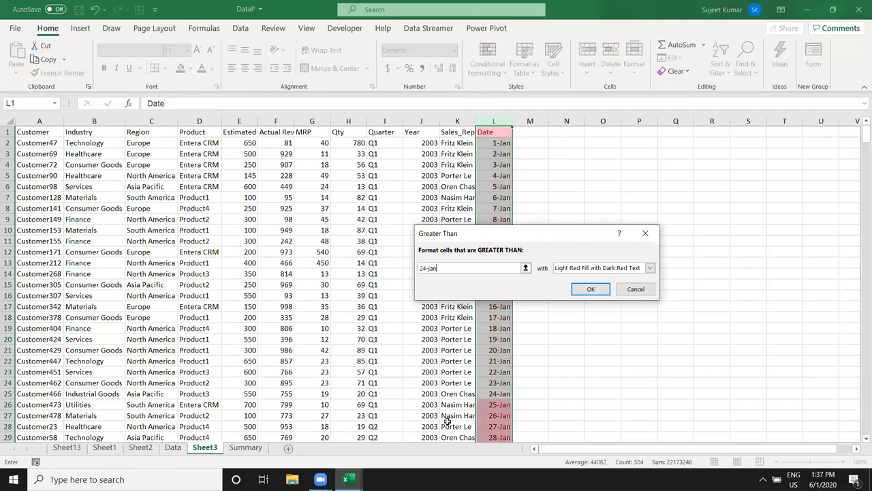
{"action": "left_click", "coordinate": [574, 267]}
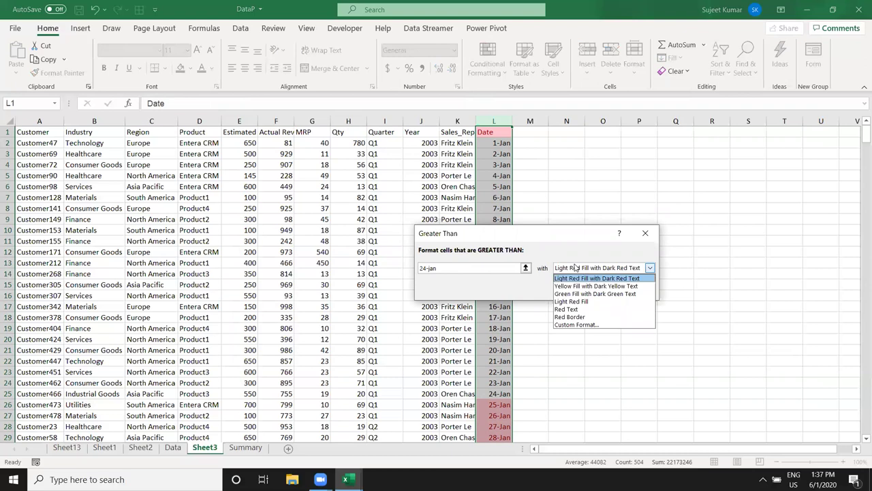
{"action": "left_click", "coordinate": [574, 267]}
{"action": "key", "text": "Return"}
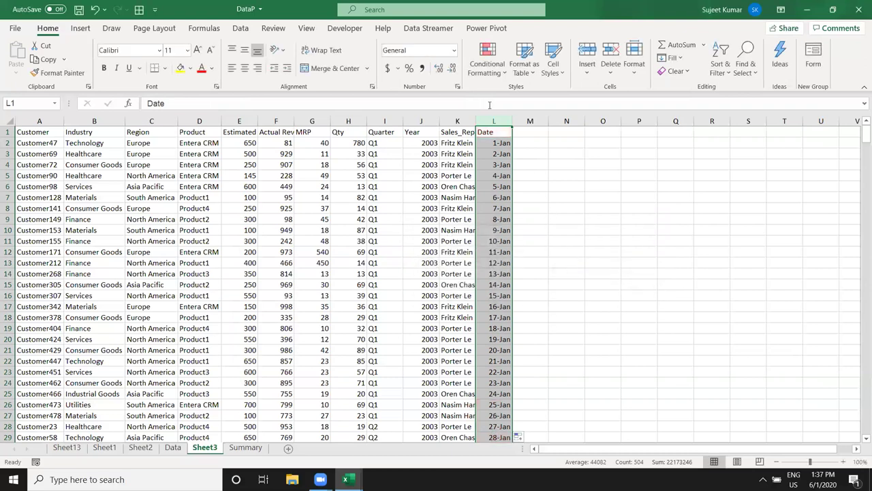
{"action": "left_click", "coordinate": [487, 64]}
{"action": "mouse_move", "coordinate": [530, 96]}
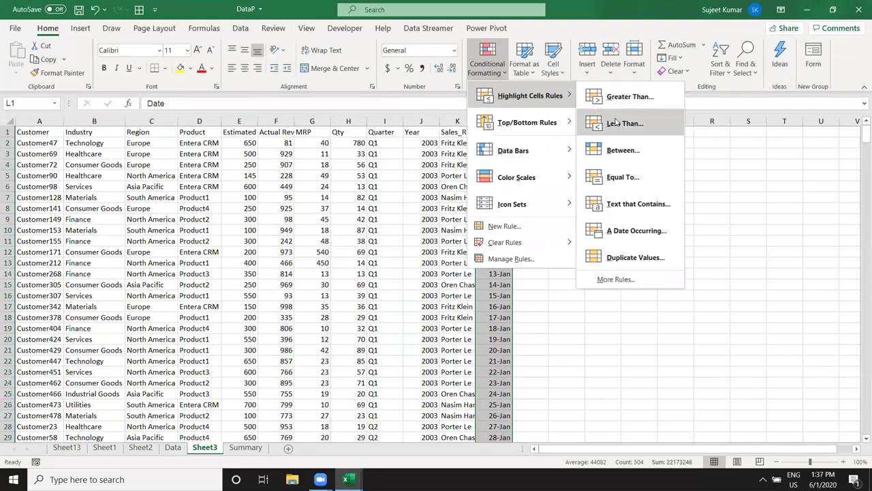
{"action": "left_click", "coordinate": [615, 123]}
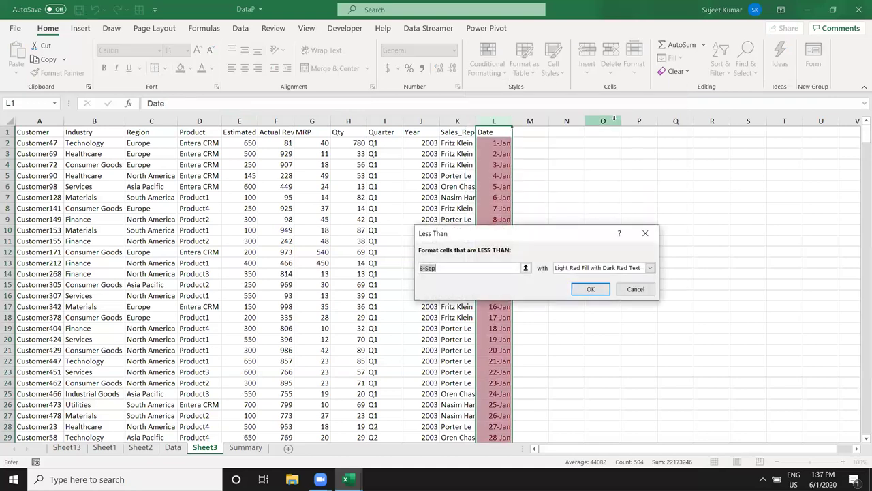
{"action": "key", "text": "Escape"}
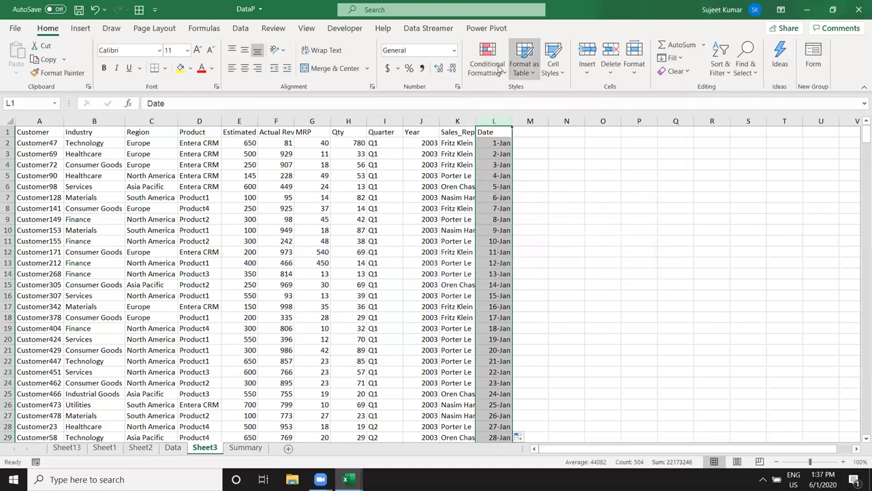
{"action": "left_click", "coordinate": [488, 60]}
{"action": "mouse_move", "coordinate": [531, 95]}
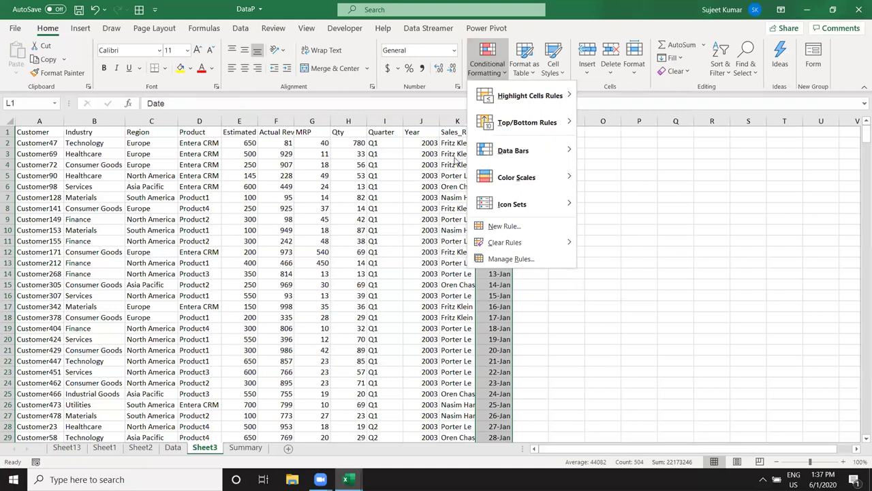
{"action": "left_click", "coordinate": [777, 192]}
{"action": "left_click", "coordinate": [504, 145]}
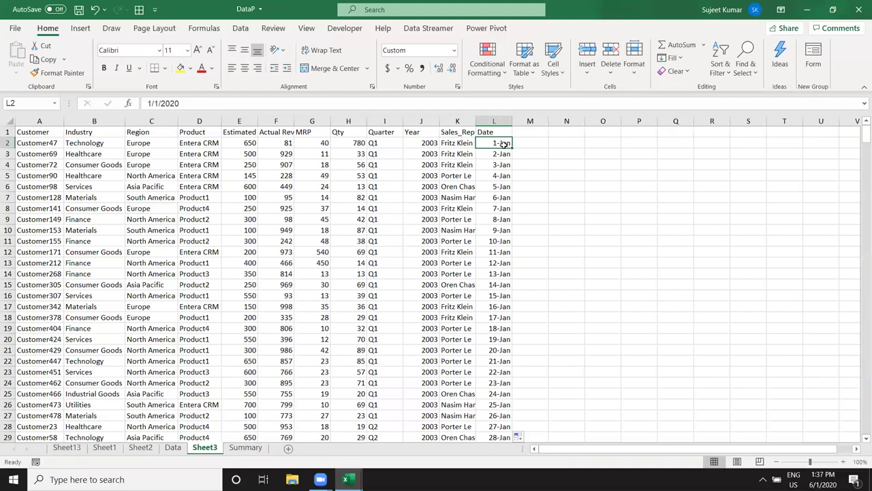
{"action": "key", "text": "ctrl+shift+asciitilde"}
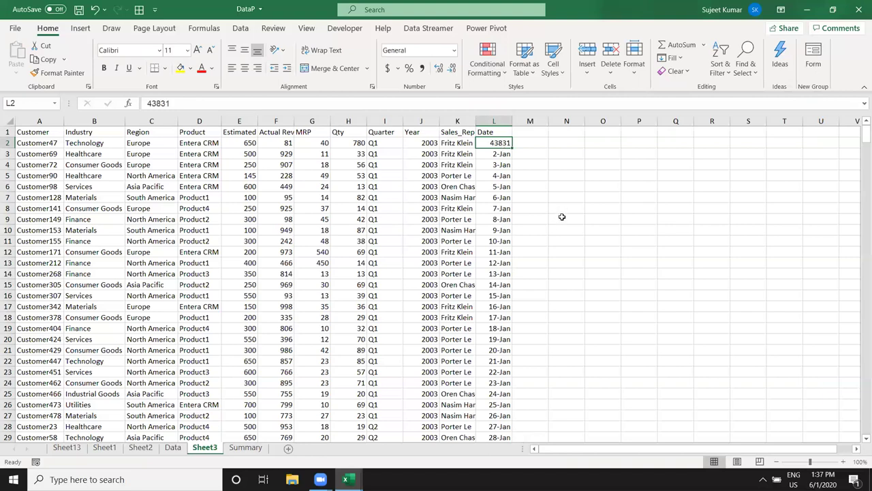
{"action": "key", "text": "ctrl+z"}
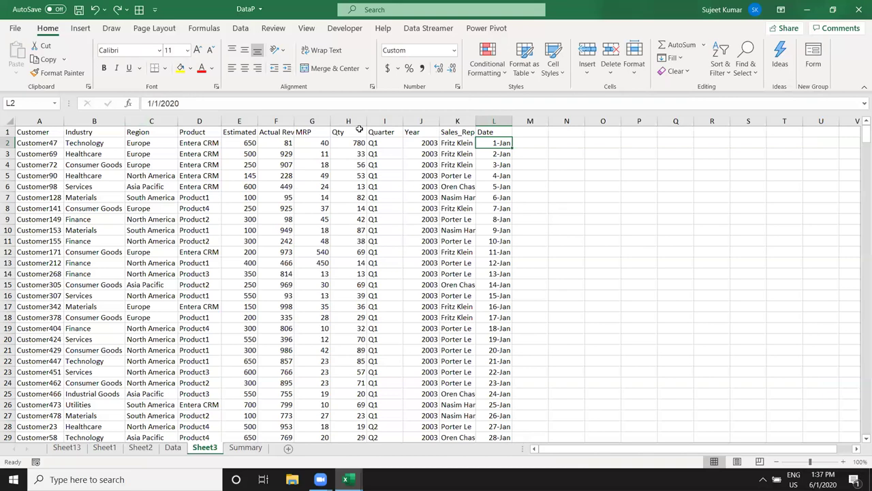
{"action": "left_click", "coordinate": [393, 121]}
{"action": "left_click", "coordinate": [486, 67]}
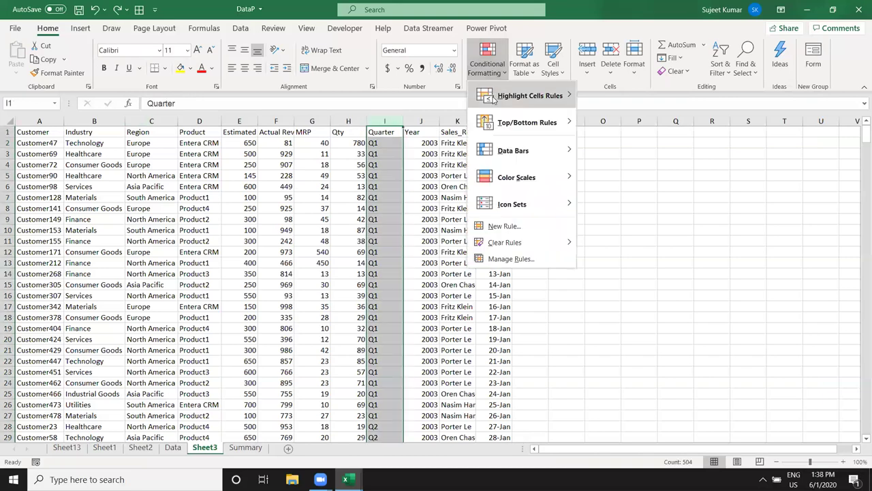
{"action": "mouse_move", "coordinate": [494, 99]}
{"action": "left_click", "coordinate": [625, 176]}
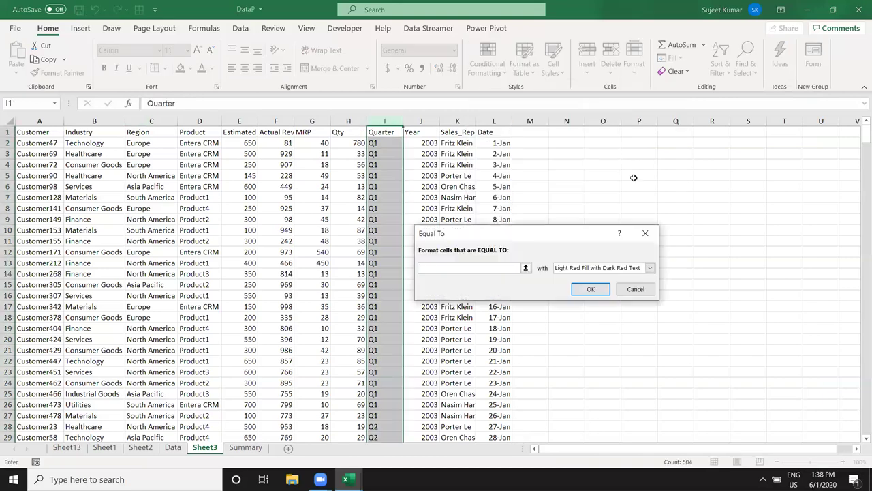
{"action": "key", "text": "Escape"}
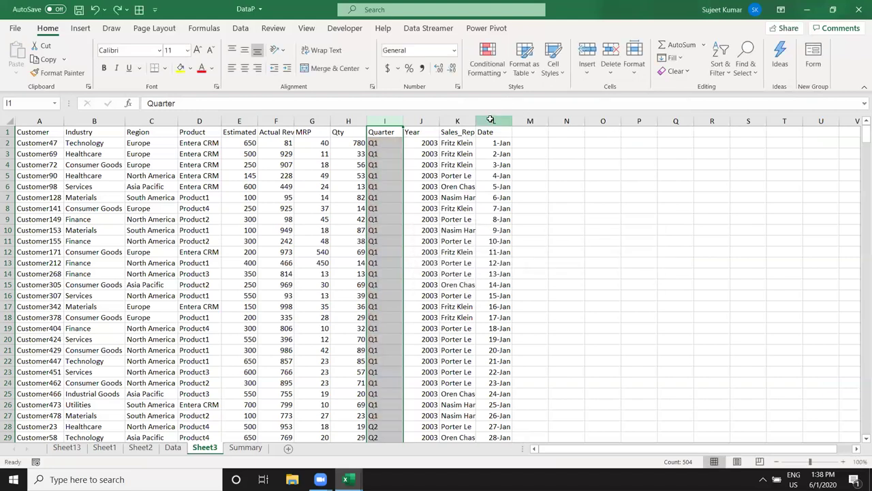
{"action": "left_click", "coordinate": [490, 119]}
{"action": "left_click", "coordinate": [487, 63]}
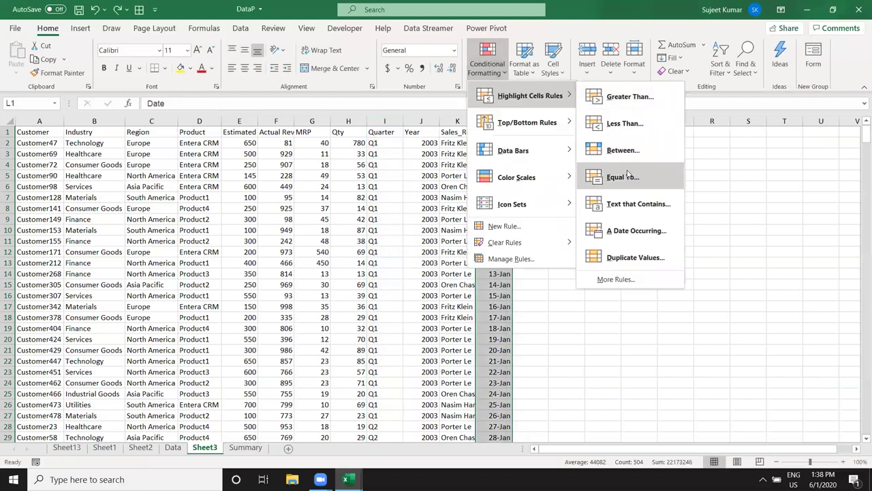
{"action": "left_click", "coordinate": [623, 177]}
{"action": "type", "text": "10-jan"}
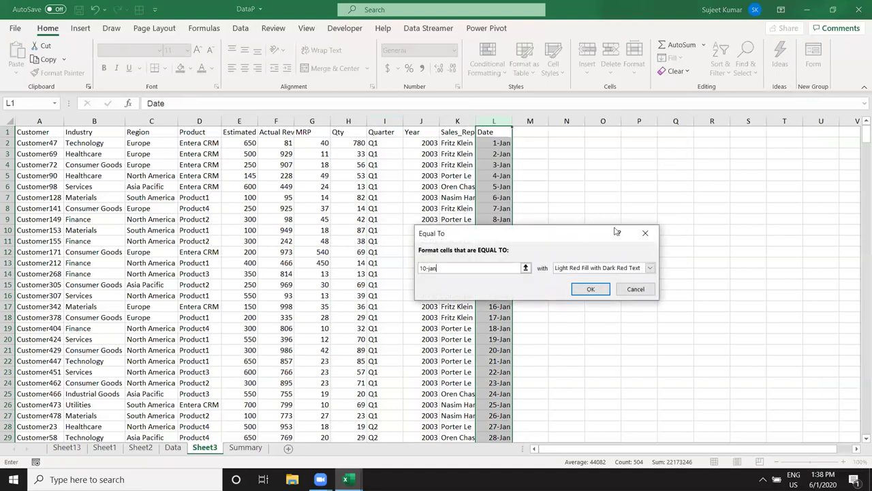
{"action": "left_click_drag", "start_coordinate": [565, 239], "coordinate": [722, 204]}
{"action": "key", "text": "Escape"}
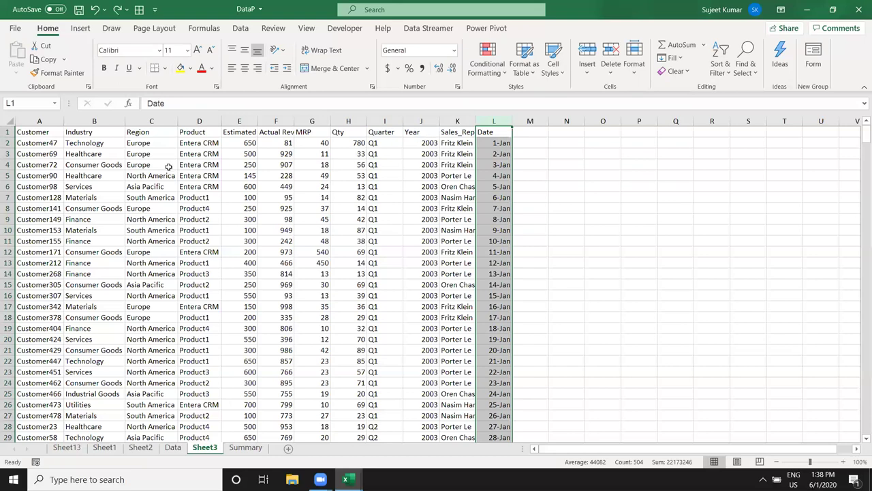
{"action": "left_click", "coordinate": [142, 121]}
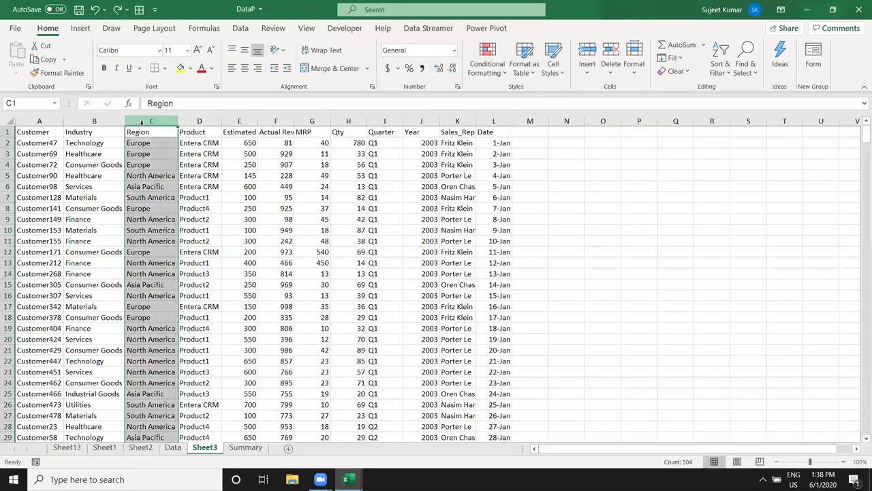
{"action": "left_click", "coordinate": [471, 75]}
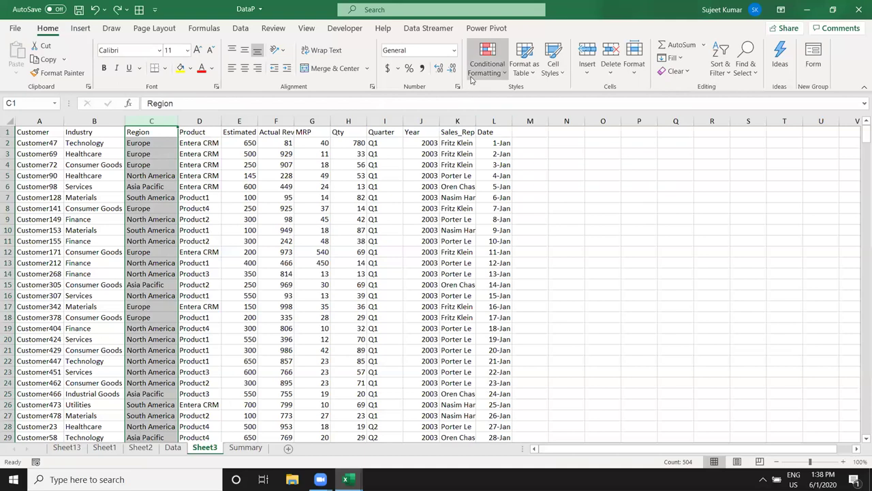
{"action": "mouse_move", "coordinate": [476, 94]}
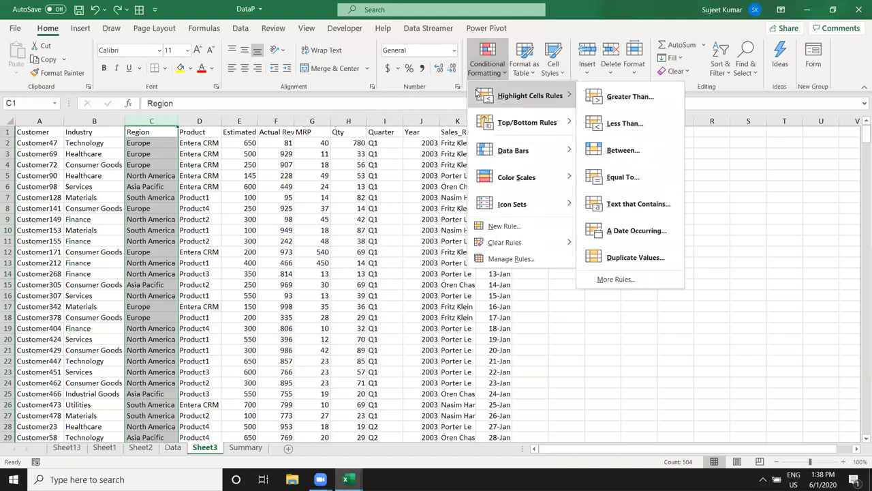
{"action": "left_click", "coordinate": [627, 177]}
{"action": "type", "text": "Europ"}
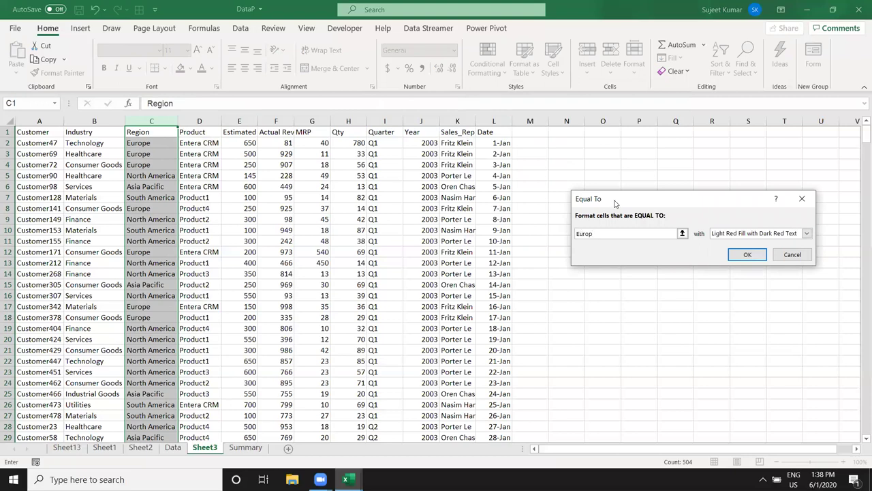
{"action": "left_click_drag", "start_coordinate": [615, 203], "coordinate": [329, 184]}
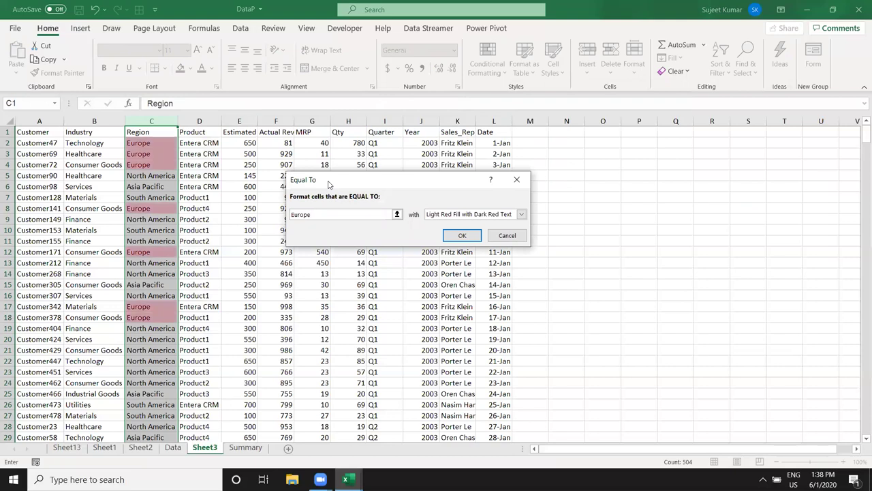
{"action": "key", "text": "Escape"}
{"action": "left_click", "coordinate": [488, 63]}
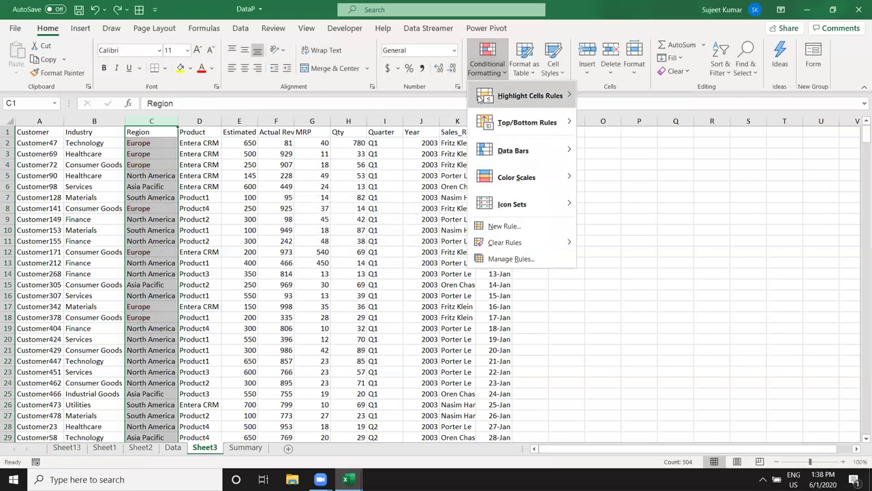
{"action": "mouse_move", "coordinate": [538, 95]}
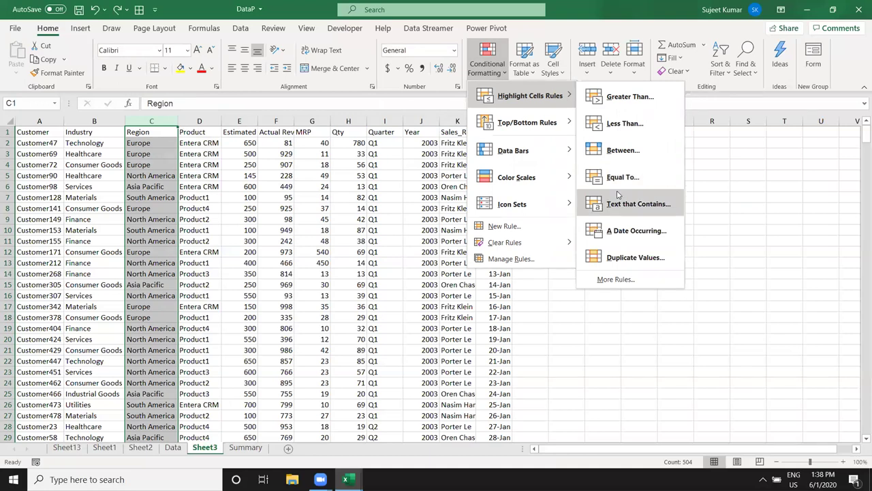
{"action": "key", "text": "Escape"}
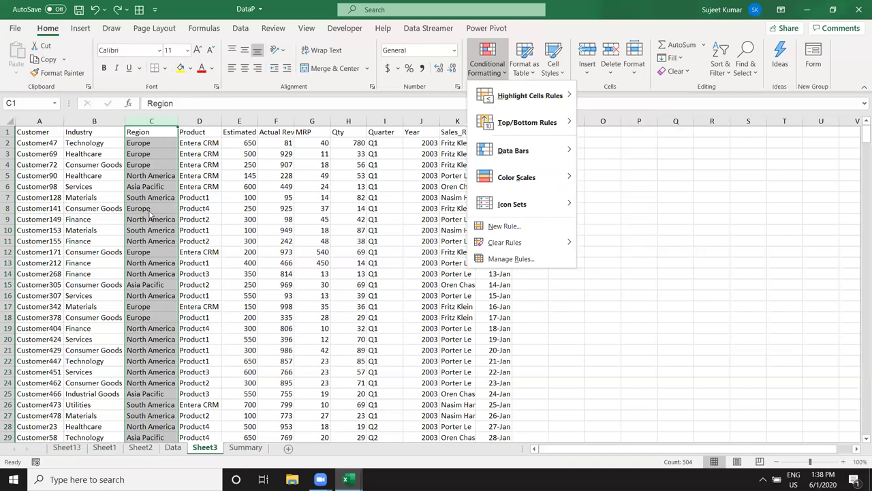
{"action": "key", "text": "Escape"}
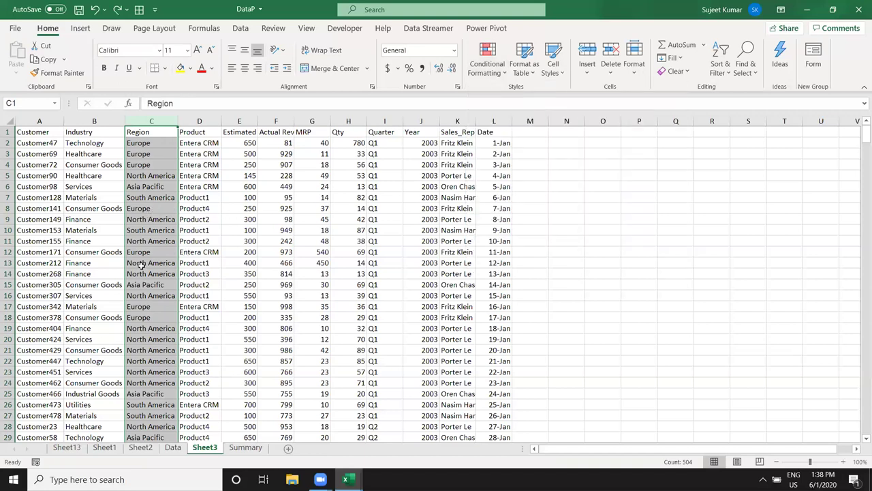
Select the whole Region column (C) and start a Text That Contains highlight rule.
{"action": "left_click", "coordinate": [142, 265]}
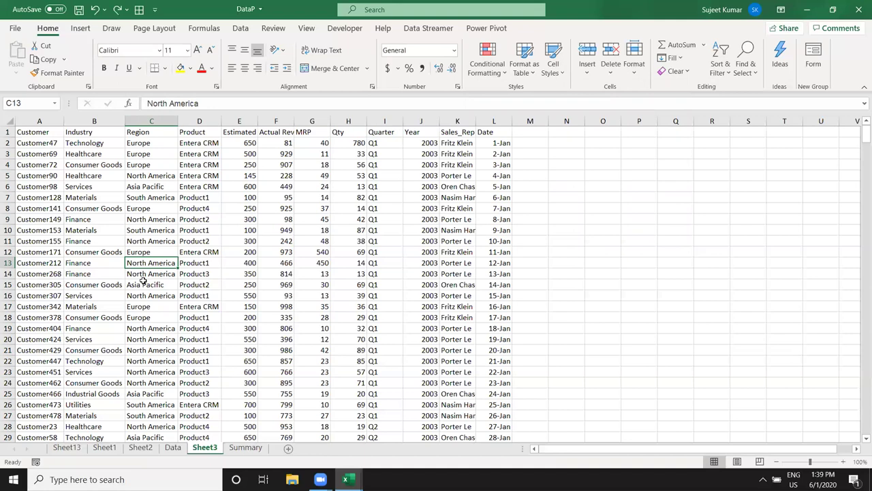
{"action": "left_click", "coordinate": [165, 233]}
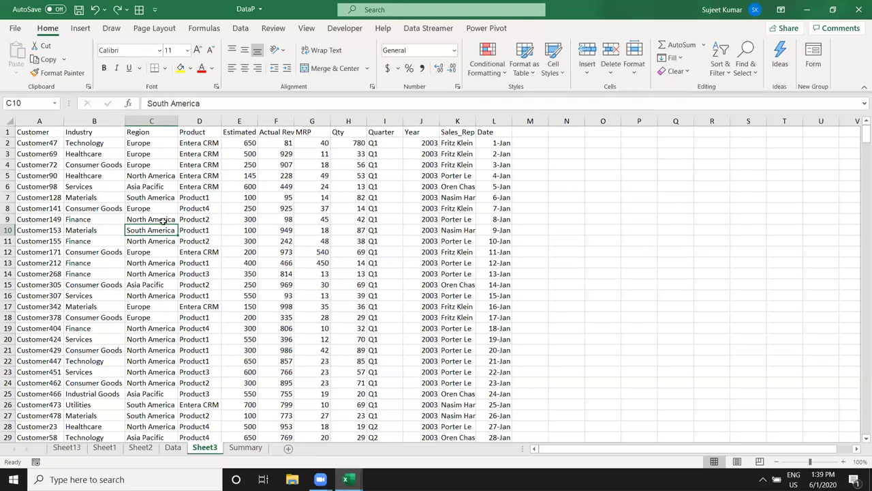
{"action": "left_click", "coordinate": [157, 120]}
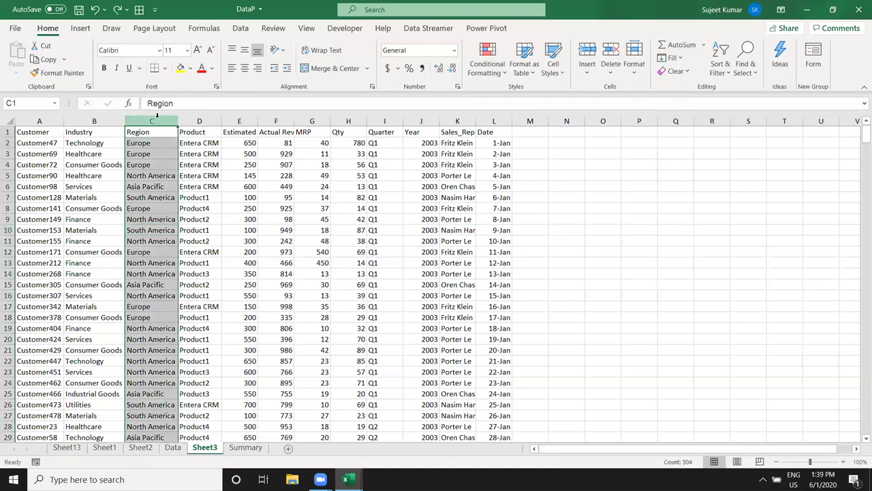
{"action": "left_click", "coordinate": [496, 68]}
{"action": "mouse_move", "coordinate": [504, 99]}
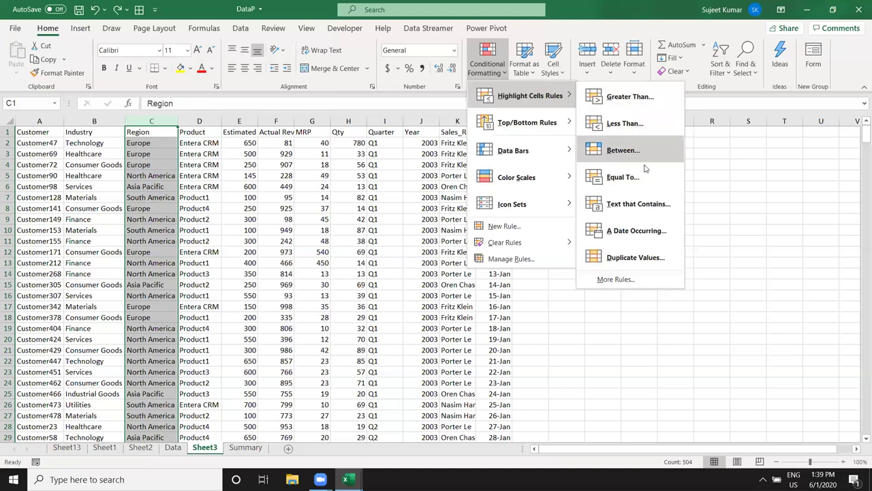
{"action": "left_click", "coordinate": [643, 208]}
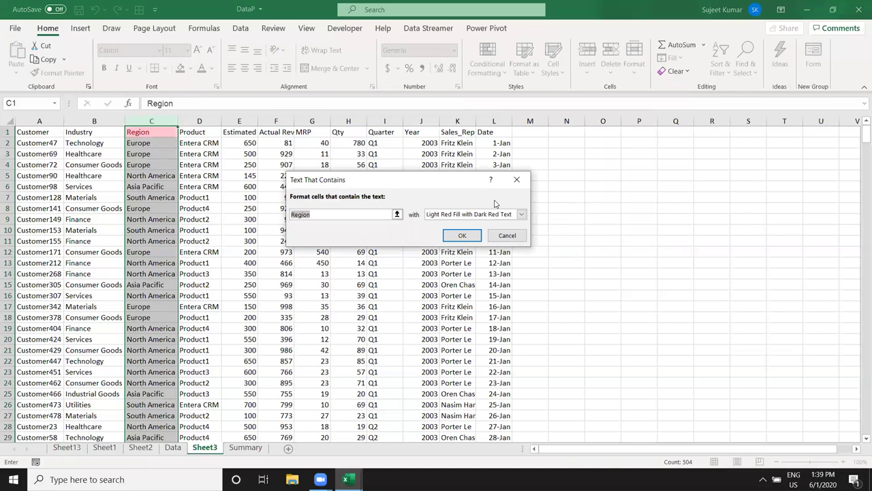
Enter 'America' as the text to match and preview the Light Red Fill on Region cells.
{"action": "type", "text": "A"}
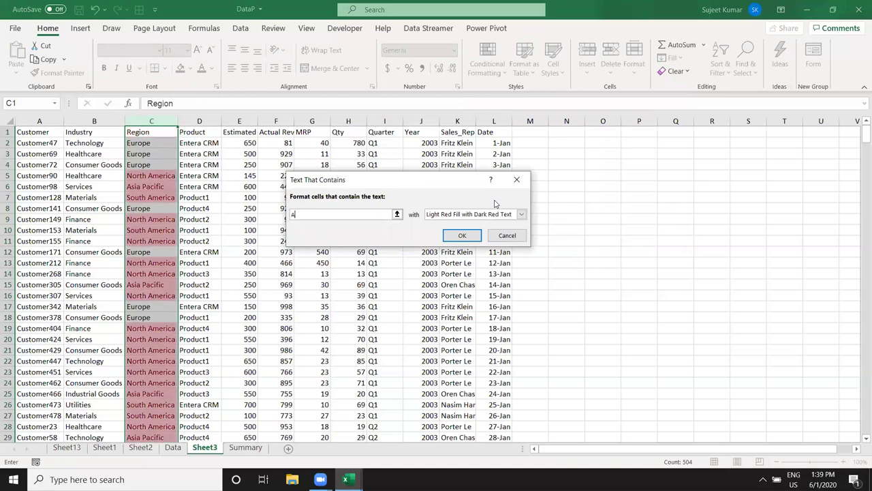
{"action": "type", "text": "mer"}
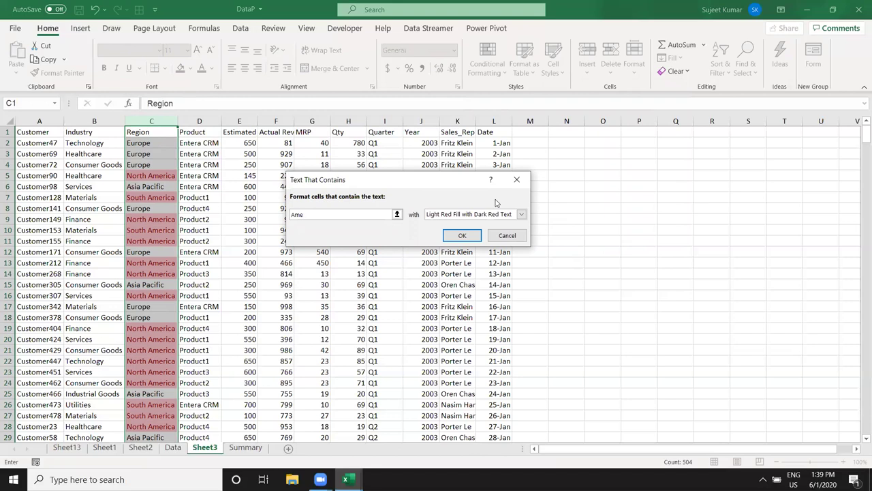
{"action": "type", "text": "ic"}
{"action": "type", "text": "a"}
{"action": "left_click_drag", "start_coordinate": [316, 214], "coordinate": [285, 214]}
{"action": "left_click", "coordinate": [503, 236]}
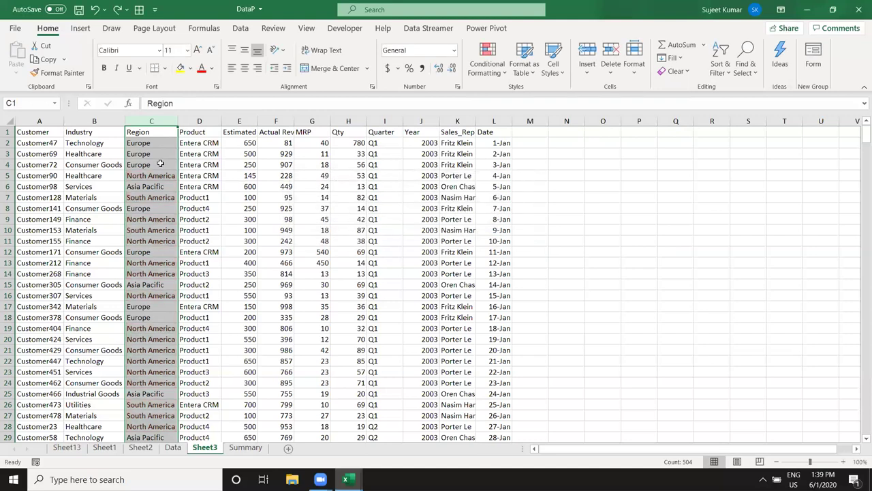
{"action": "left_click", "coordinate": [93, 133]}
{"action": "key", "text": "ctrl+space"}
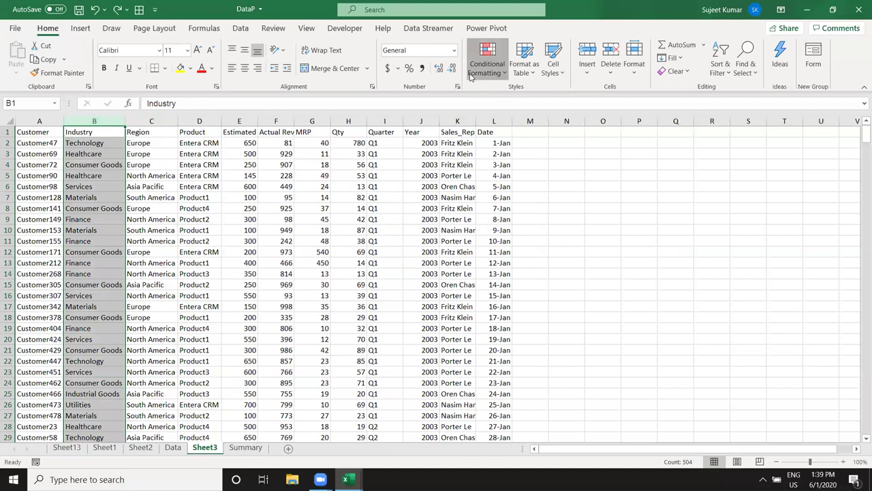
{"action": "left_click", "coordinate": [487, 61]}
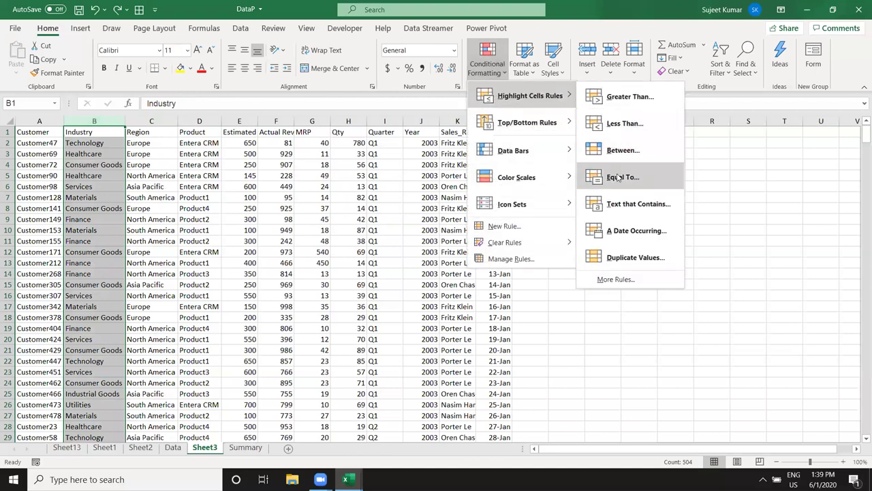
{"action": "left_click", "coordinate": [623, 201]}
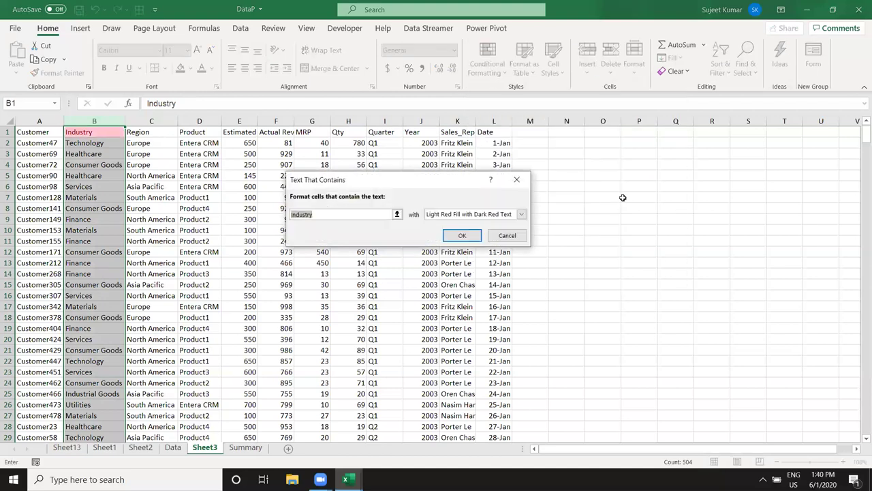
{"action": "type", "text": "fi"}
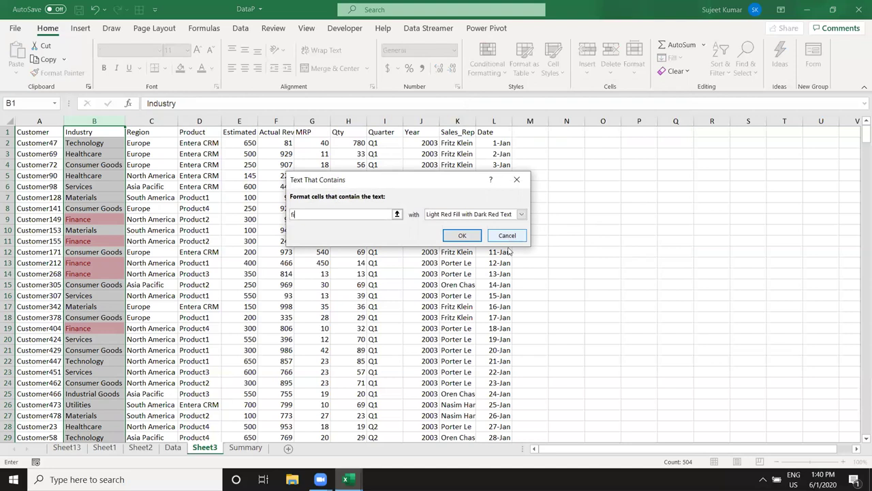
{"action": "left_click", "coordinate": [471, 237]}
{"action": "left_click", "coordinate": [486, 80]}
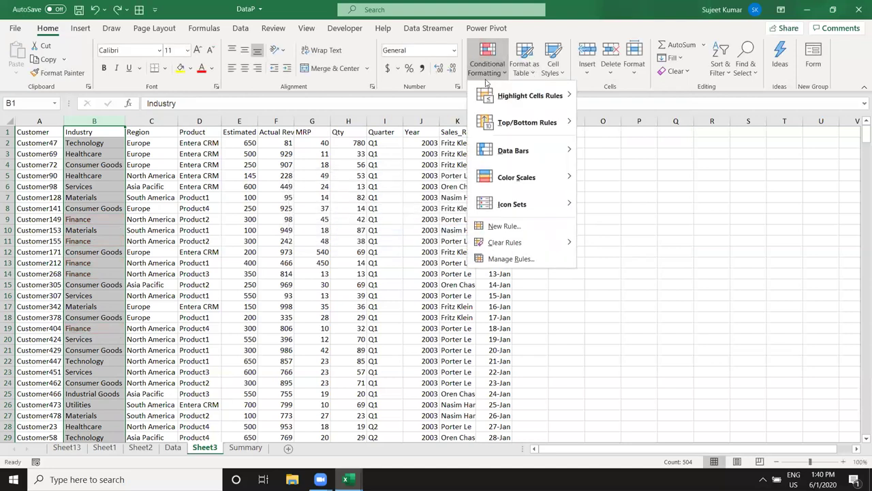
{"action": "mouse_move", "coordinate": [492, 90]}
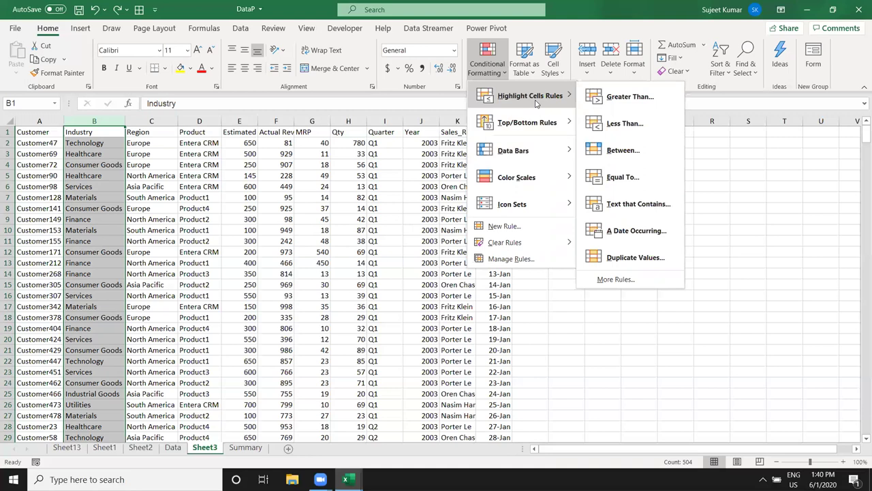
Highlight Region cells containing 'South' with the default light red fill.
{"action": "left_click", "coordinate": [158, 164]}
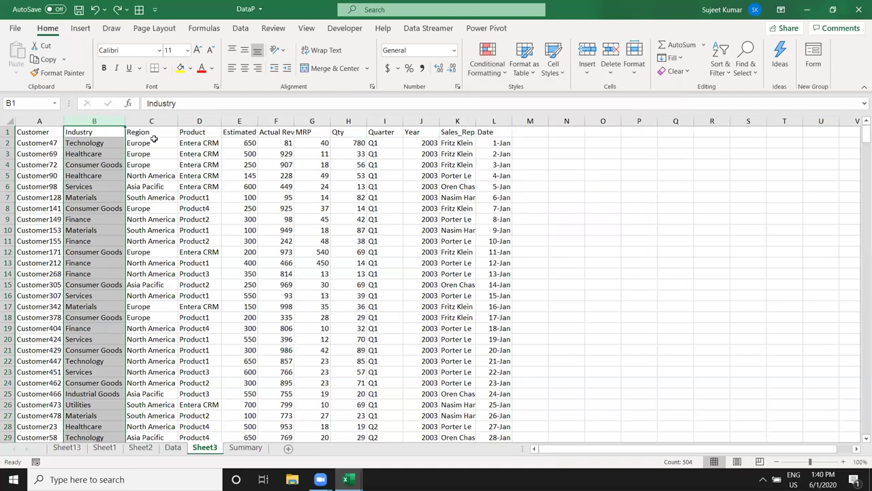
{"action": "left_click", "coordinate": [151, 121]}
{"action": "left_click", "coordinate": [487, 62]}
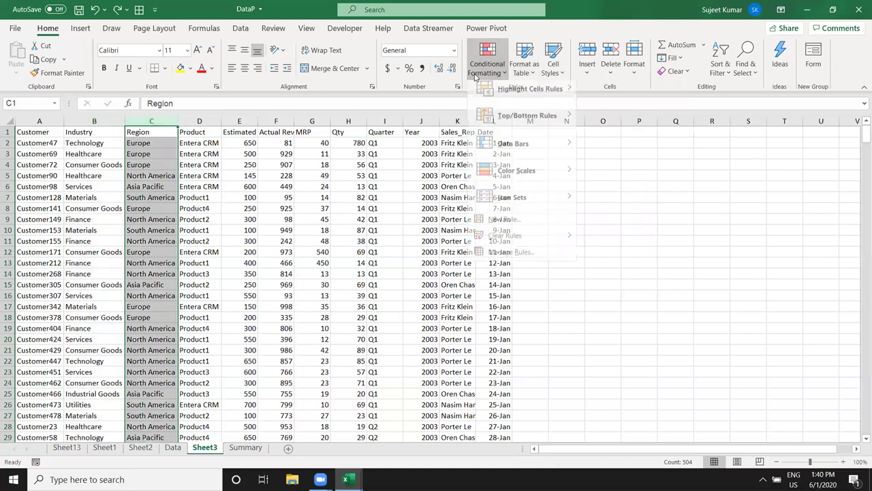
{"action": "mouse_move", "coordinate": [528, 96]}
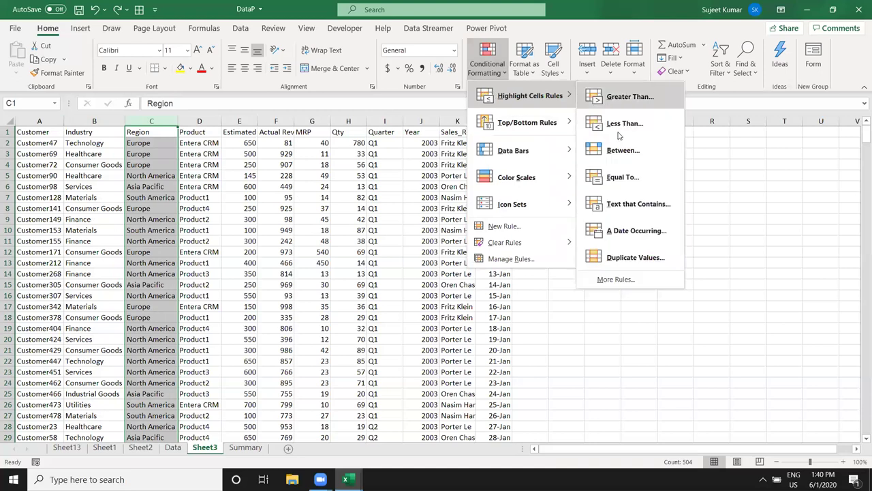
{"action": "left_click", "coordinate": [623, 205]}
{"action": "type", "text": "South"}
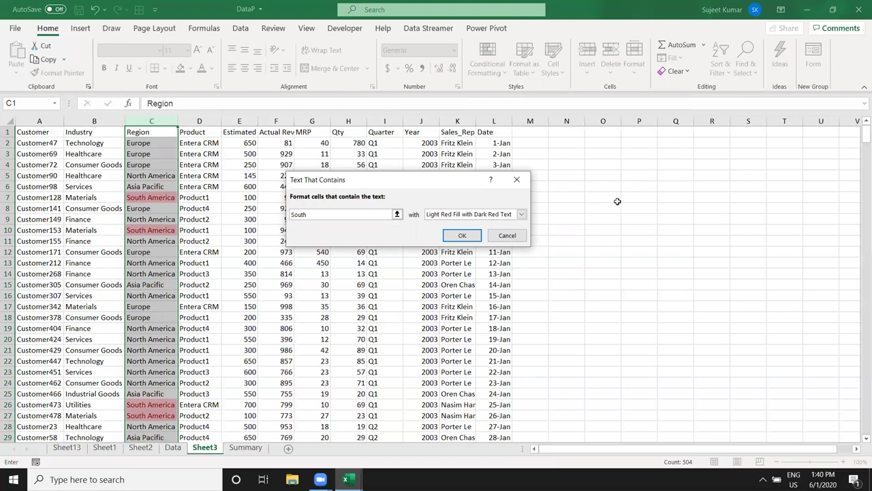
{"action": "left_click", "coordinate": [457, 236]}
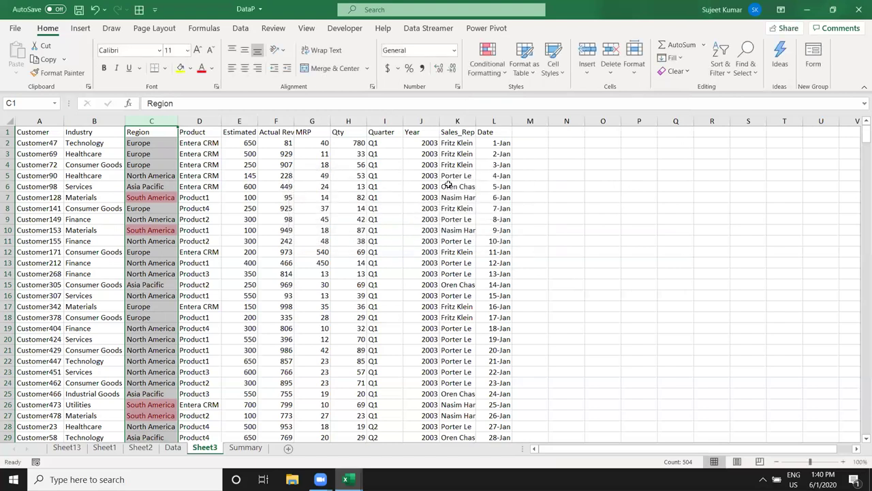
Try a 'North' rule with Yellow Fill with Dark Yellow Text, then cancel it.
{"action": "left_click", "coordinate": [486, 66]}
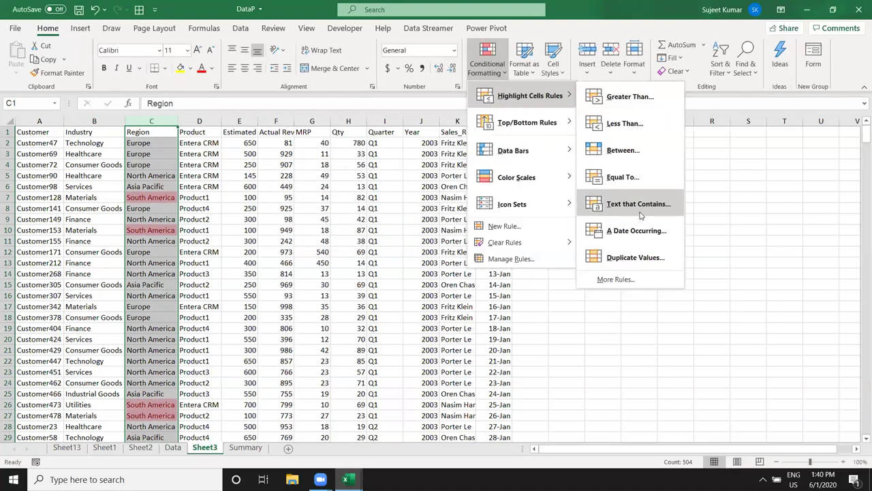
{"action": "left_click", "coordinate": [639, 206]}
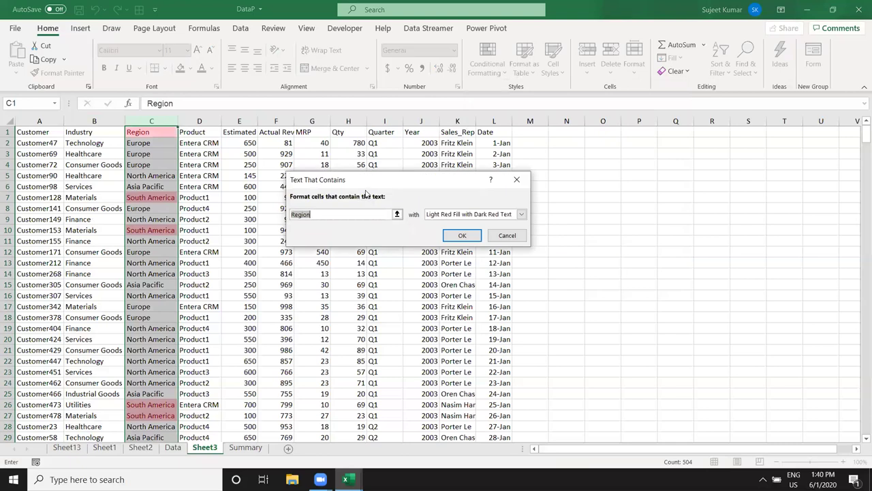
{"action": "type", "text": "North"}
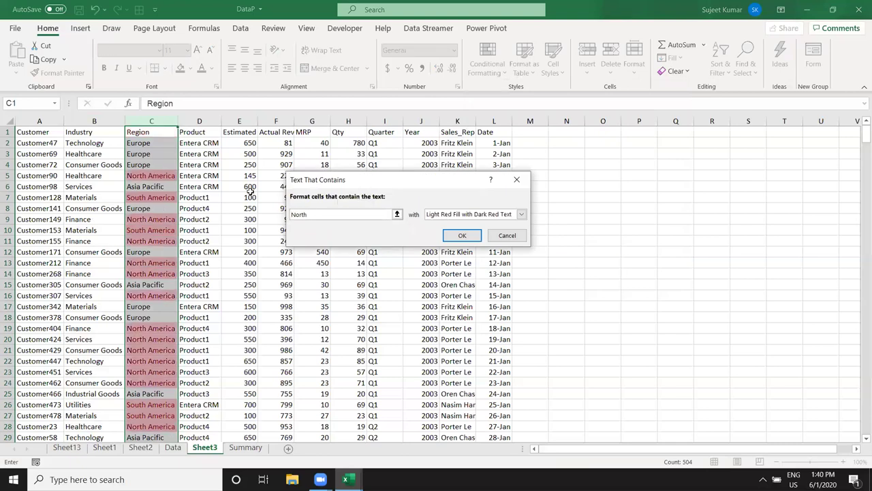
{"action": "left_click", "coordinate": [466, 216]}
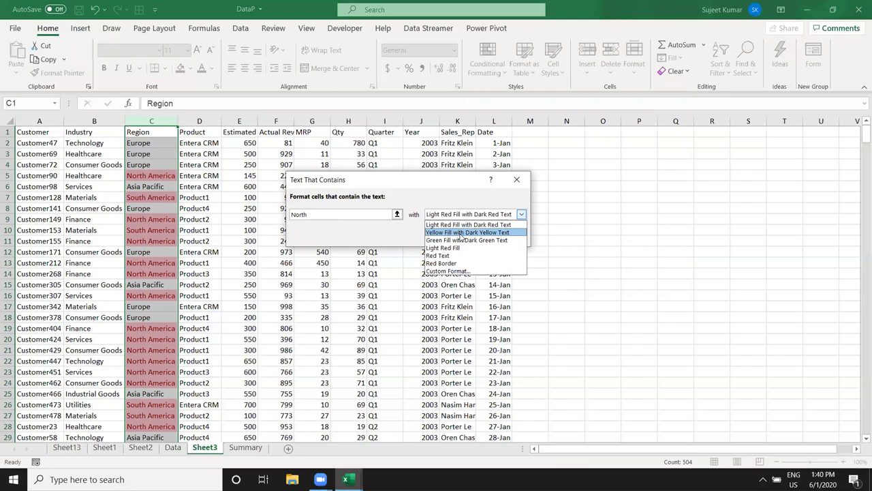
{"action": "left_click", "coordinate": [462, 233]}
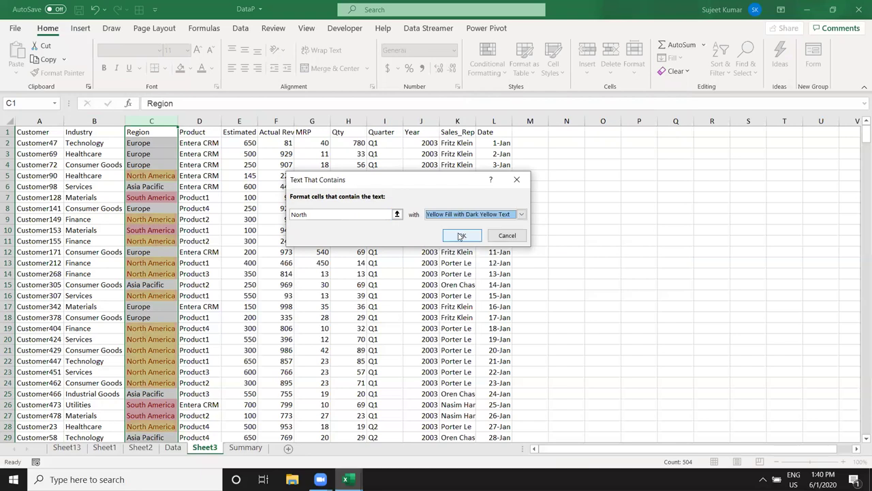
{"action": "left_click", "coordinate": [507, 240]}
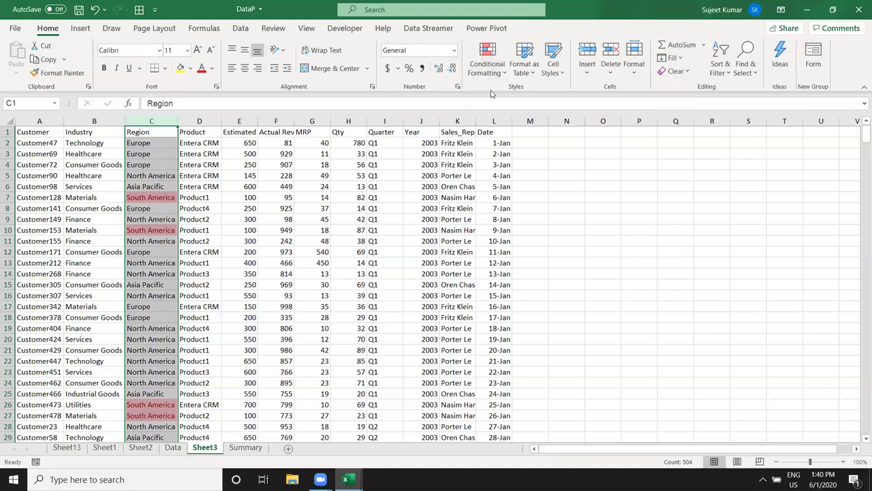
Clear all conditional formatting rules from the sheet.
{"action": "left_click", "coordinate": [486, 71]}
{"action": "mouse_move", "coordinate": [488, 243]}
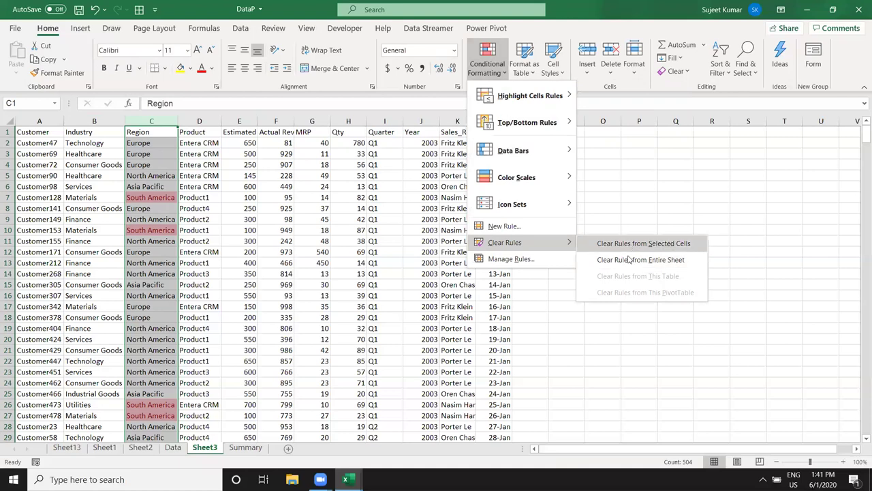
{"action": "left_click", "coordinate": [627, 262]}
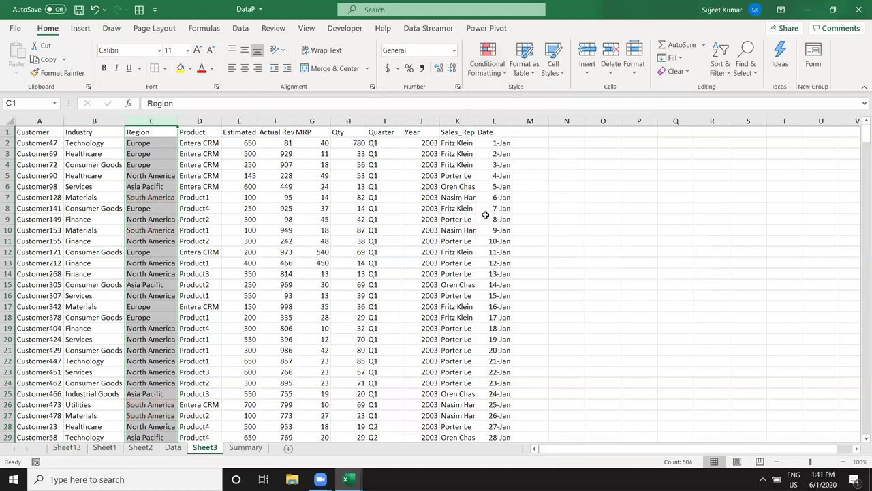
{"action": "left_click", "coordinate": [363, 135]}
{"action": "left_click", "coordinate": [488, 68]}
{"action": "mouse_move", "coordinate": [491, 93]}
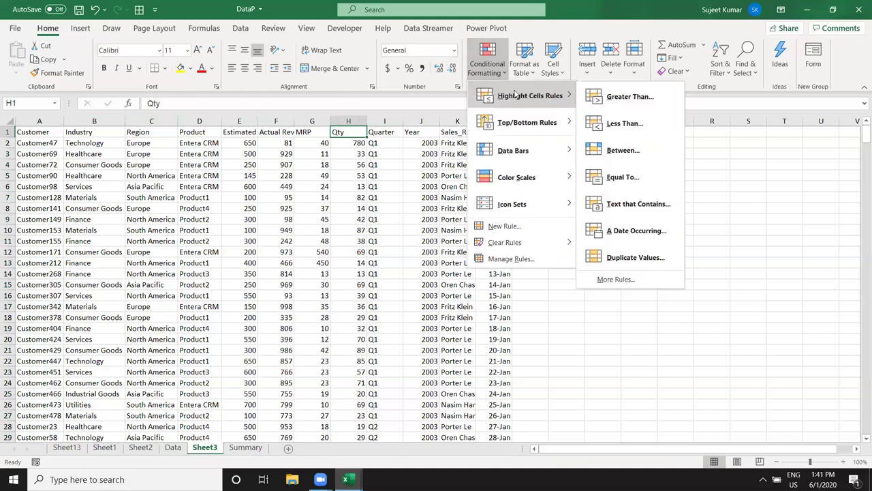
{"action": "left_click", "coordinate": [511, 275]}
Enter 5/25 in L2 and fill the daily date series down the Date column.
{"action": "left_click", "coordinate": [489, 151]}
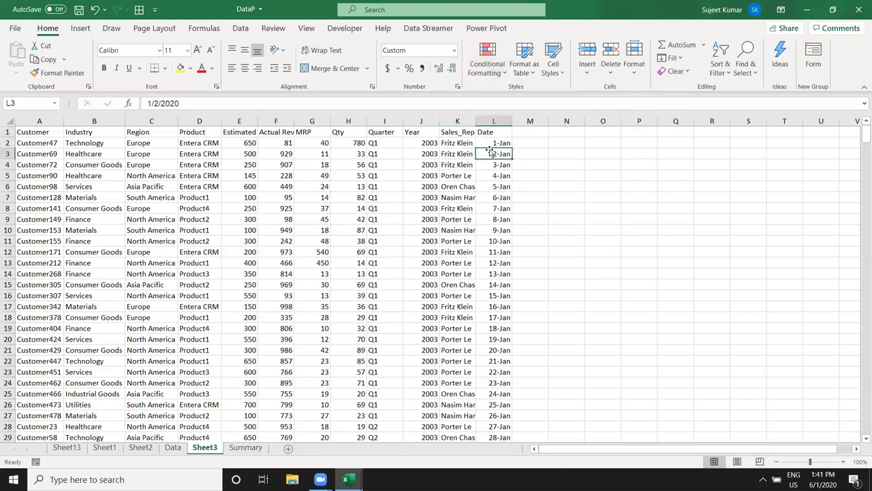
{"action": "key", "text": "Up"}
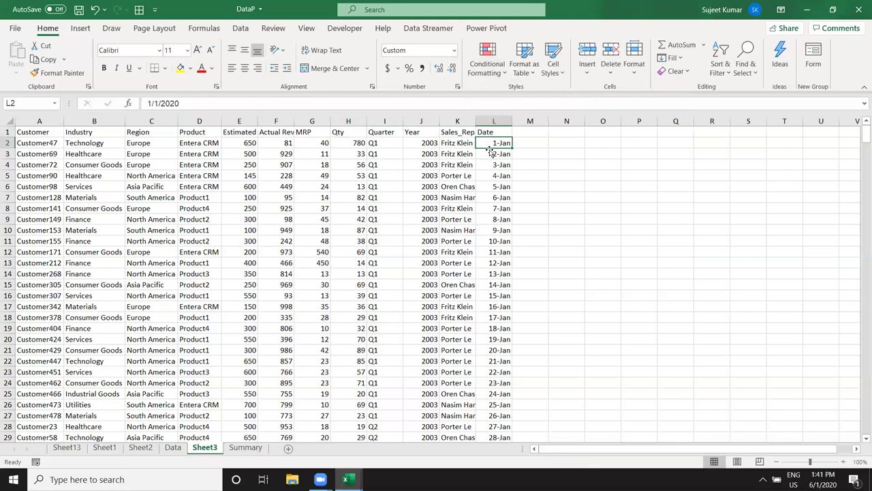
{"action": "type", "text": "5/"}
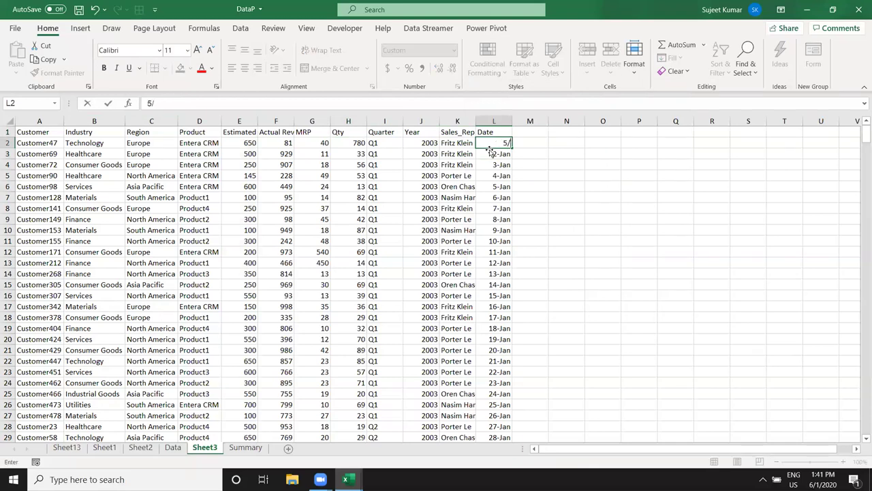
{"action": "type", "text": "25"}
{"action": "key", "text": "Return"}
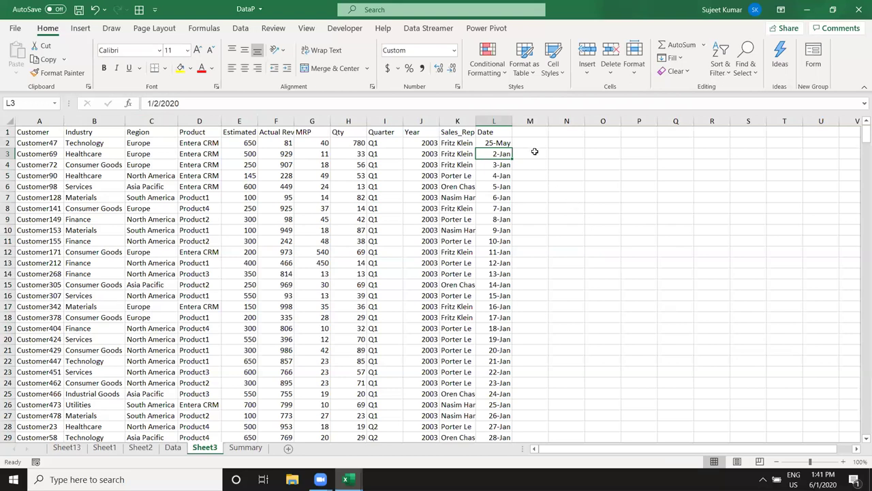
{"action": "left_click", "coordinate": [505, 142]}
{"action": "double_click", "coordinate": [511, 147]}
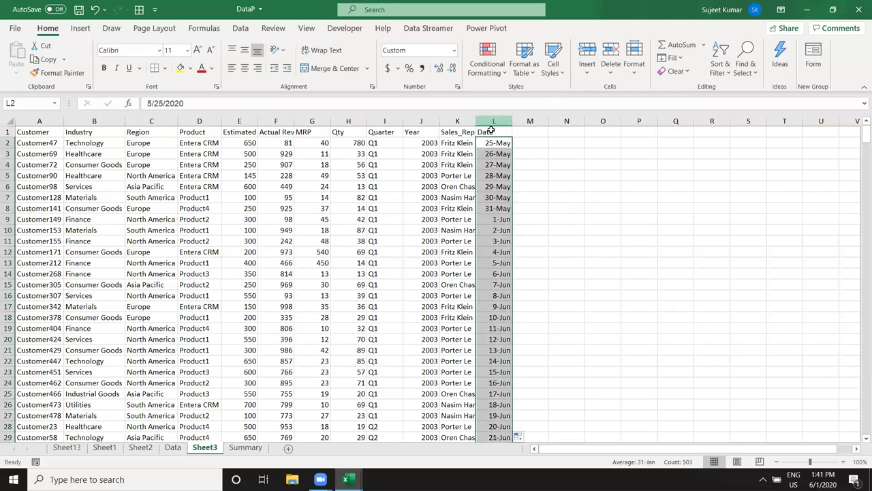
{"action": "left_click", "coordinate": [494, 121]}
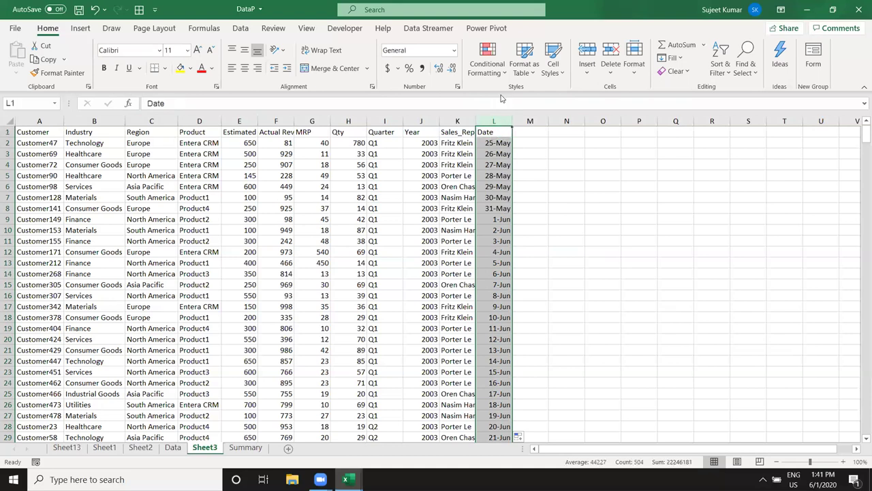
{"action": "left_click", "coordinate": [502, 73]}
{"action": "mouse_move", "coordinate": [529, 101]}
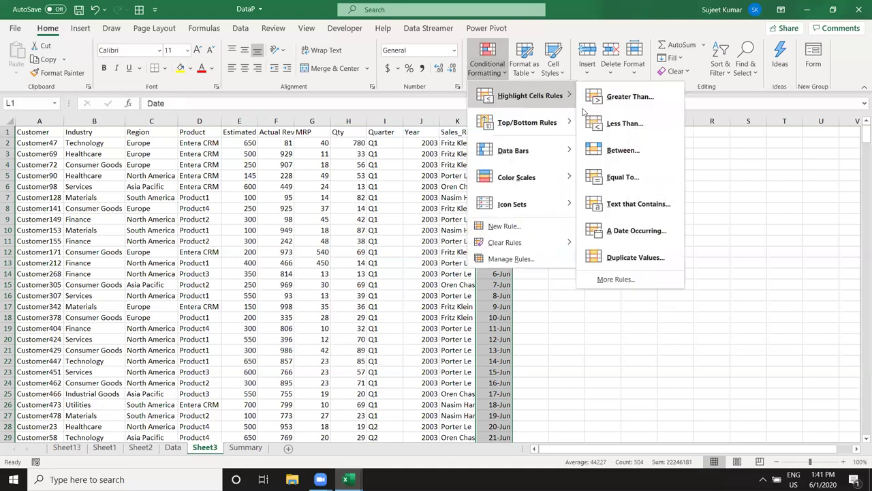
{"action": "left_click", "coordinate": [620, 177]}
{"action": "type", "text": "6/1"}
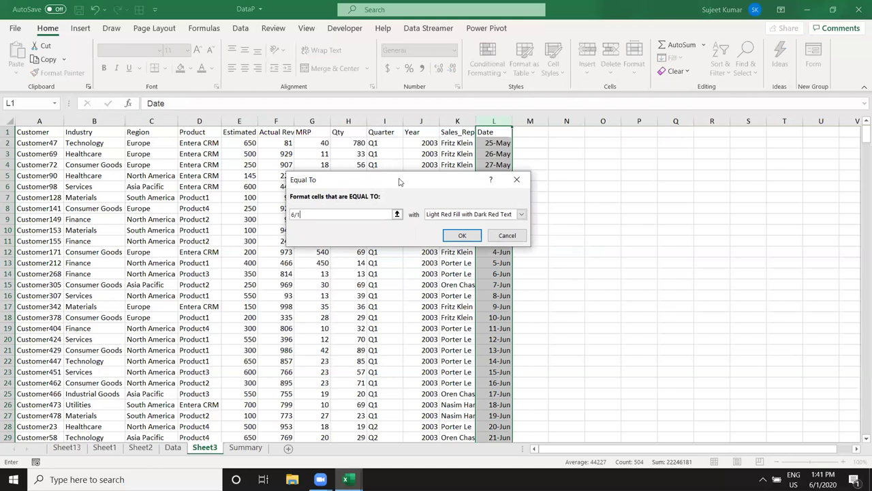
{"action": "left_click_drag", "start_coordinate": [400, 181], "coordinate": [665, 160]}
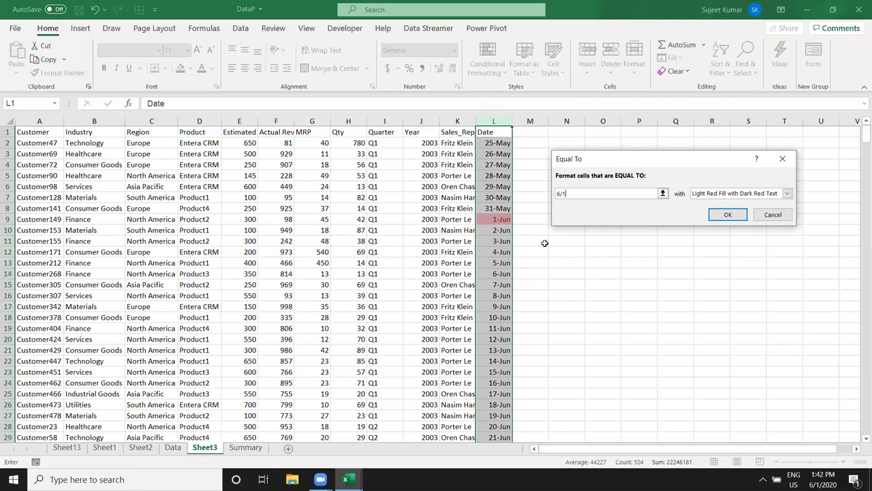
{"action": "key", "text": "Escape"}
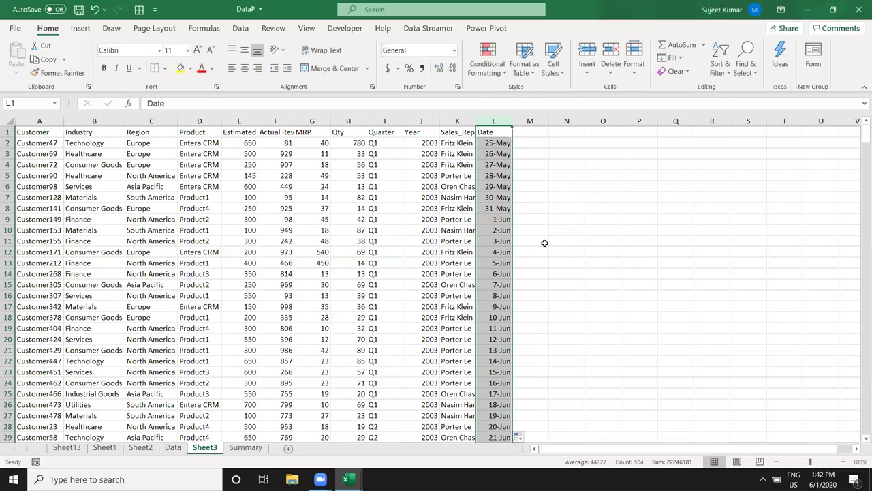
{"action": "left_click", "coordinate": [487, 62]}
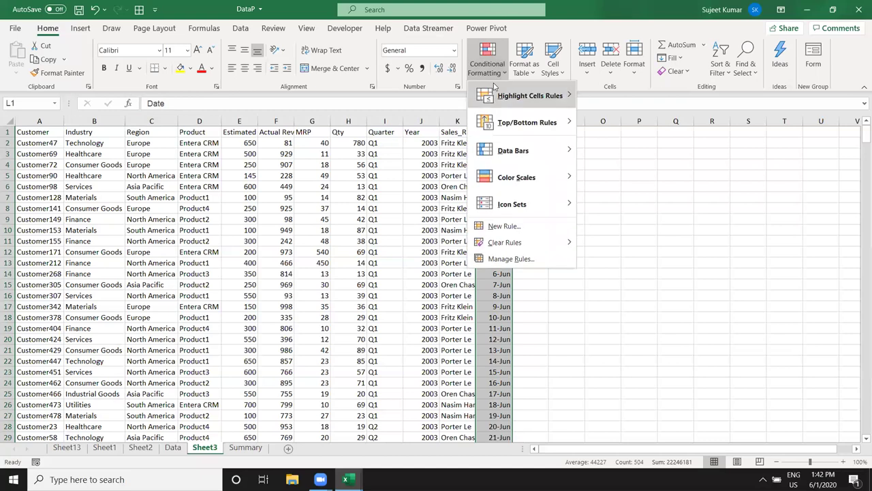
{"action": "mouse_move", "coordinate": [525, 96]}
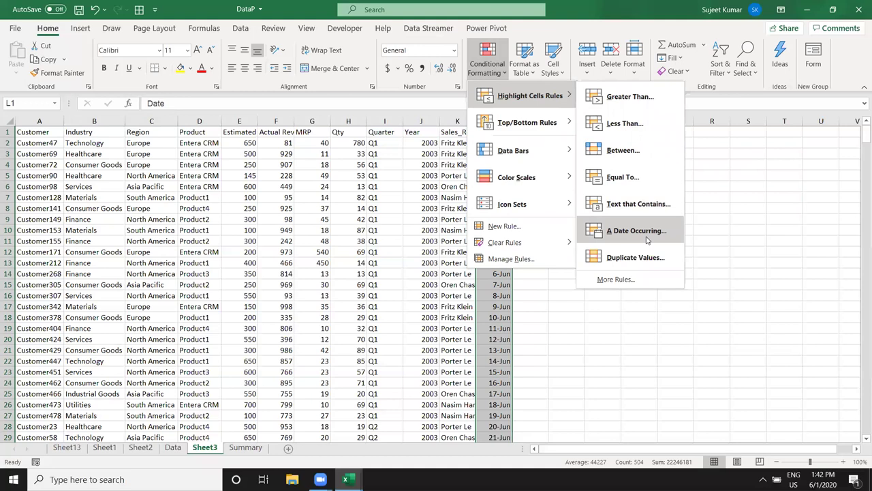
{"action": "left_click", "coordinate": [636, 231]}
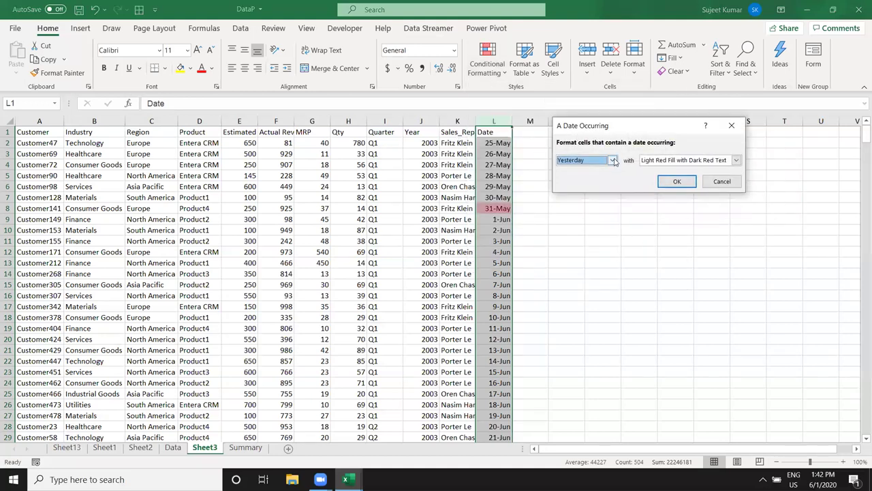
{"action": "left_click", "coordinate": [613, 160]}
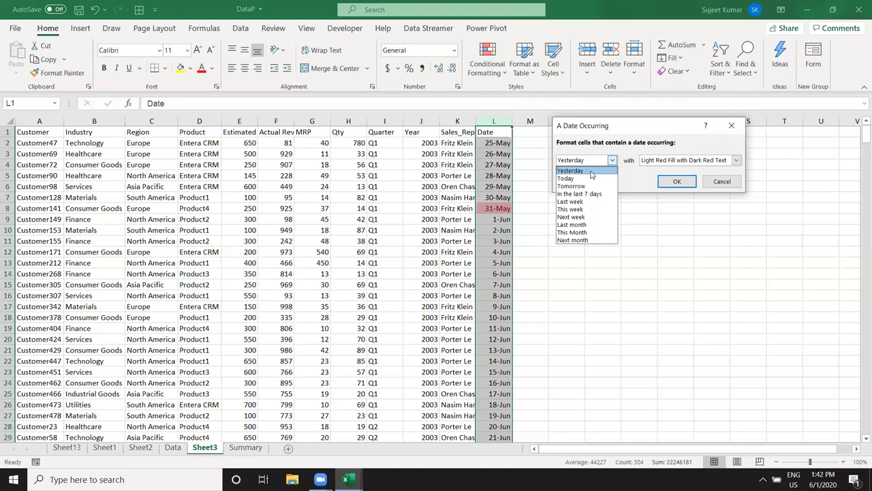
{"action": "left_click", "coordinate": [590, 175]}
{"action": "left_click", "coordinate": [612, 159]}
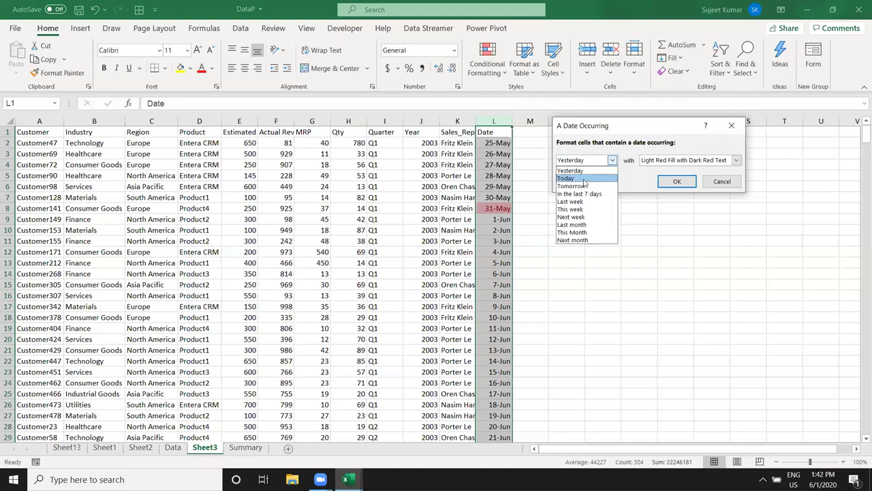
{"action": "left_click", "coordinate": [582, 180]}
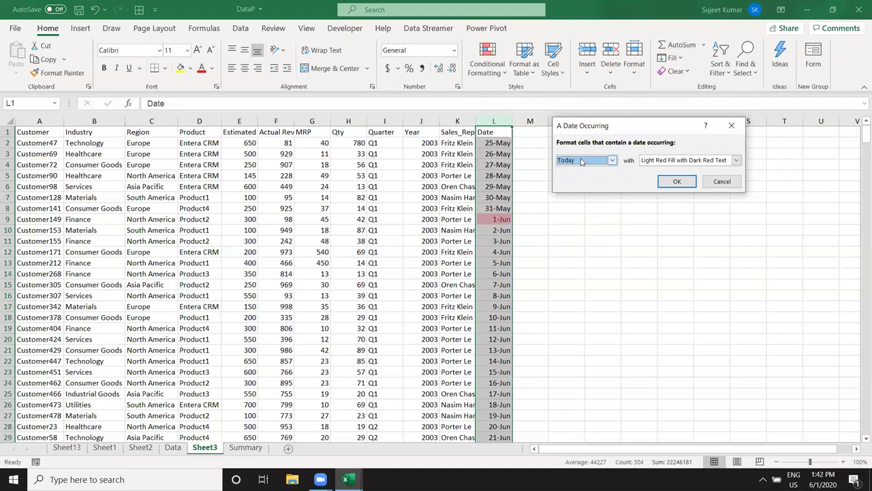
{"action": "left_click", "coordinate": [582, 161]}
{"action": "left_click", "coordinate": [584, 186]}
{"action": "left_click", "coordinate": [582, 161]}
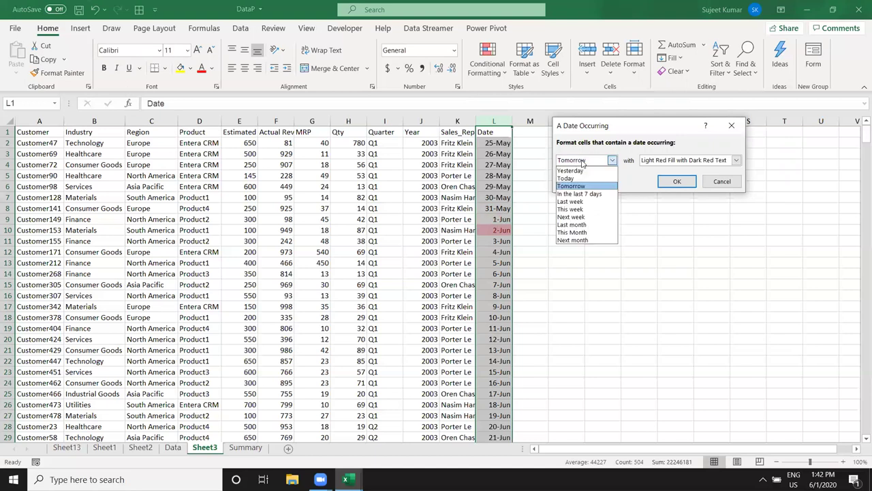
{"action": "left_click", "coordinate": [580, 194]}
{"action": "left_click", "coordinate": [612, 160]}
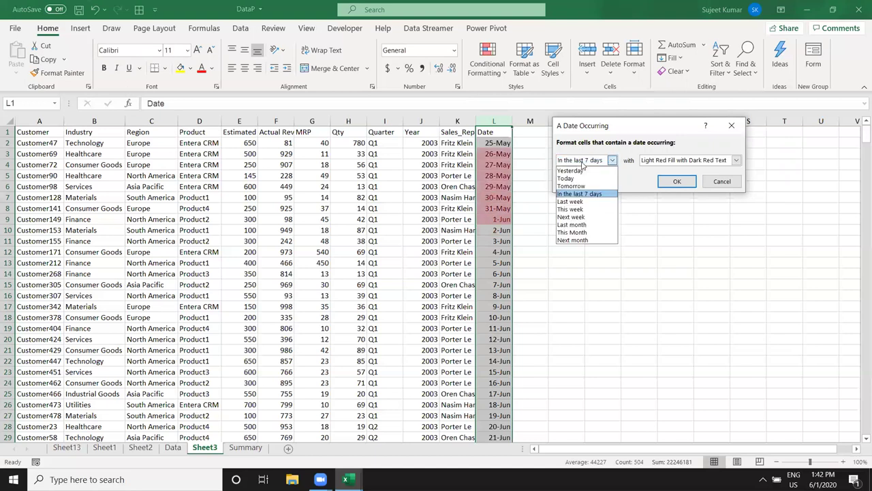
{"action": "left_click", "coordinate": [580, 202]}
{"action": "left_click", "coordinate": [577, 161]}
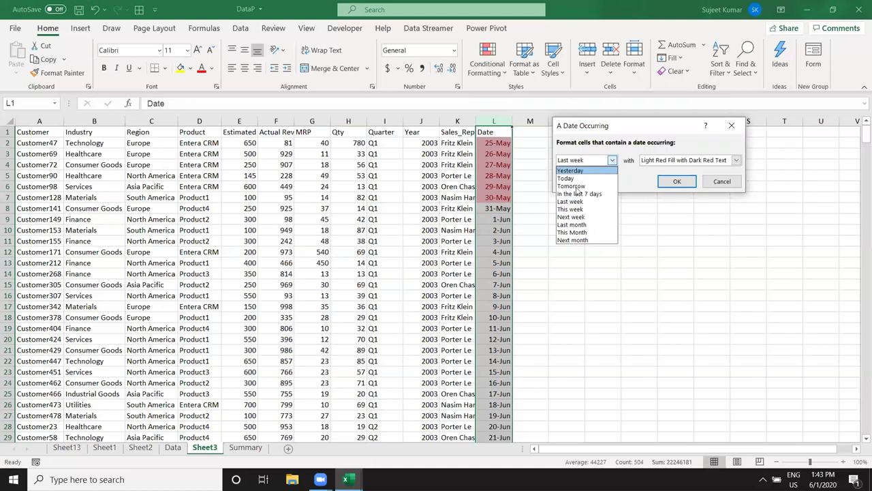
{"action": "left_click", "coordinate": [579, 209]}
{"action": "left_click", "coordinate": [577, 160]}
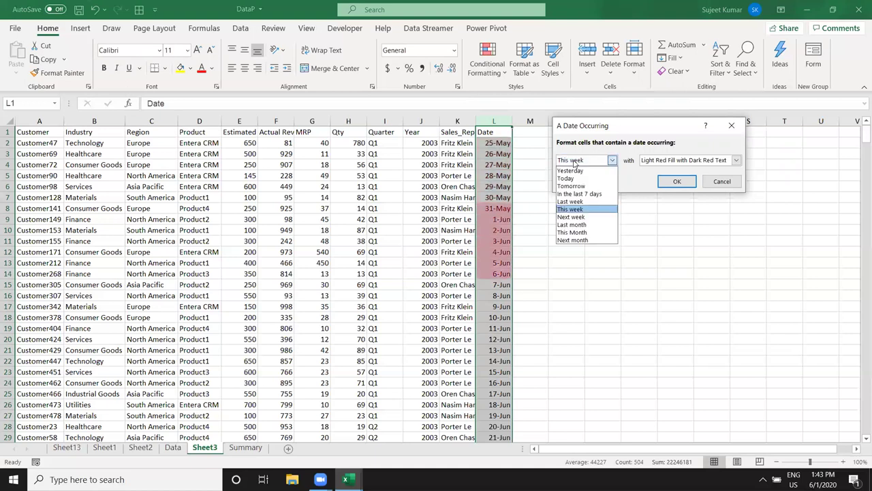
{"action": "left_click", "coordinate": [577, 217]}
{"action": "left_click", "coordinate": [576, 161]}
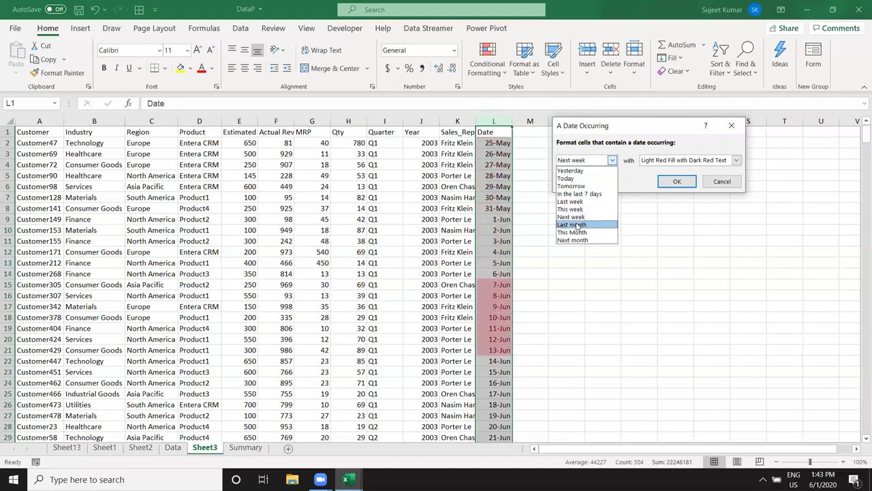
{"action": "left_click", "coordinate": [572, 224]}
{"action": "left_click", "coordinate": [567, 161]}
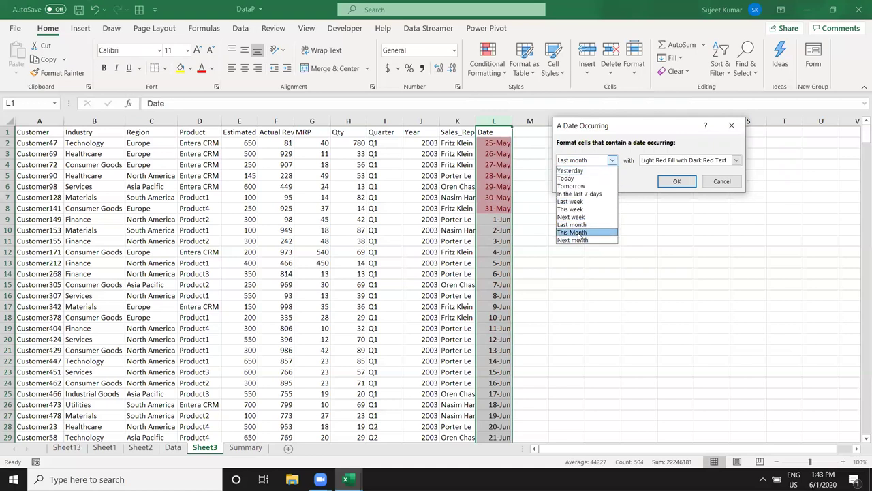
{"action": "left_click", "coordinate": [571, 232]}
{"action": "left_click", "coordinate": [572, 161]}
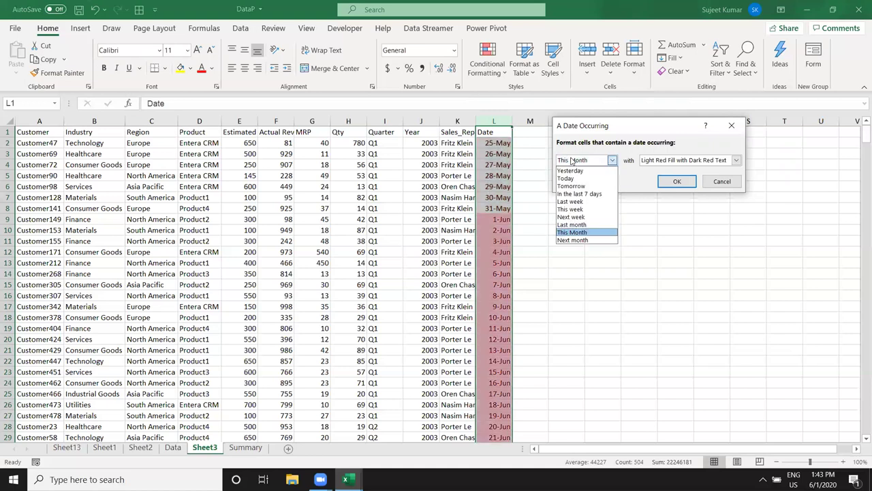
{"action": "left_click", "coordinate": [571, 241]}
{"action": "left_click", "coordinate": [572, 161]}
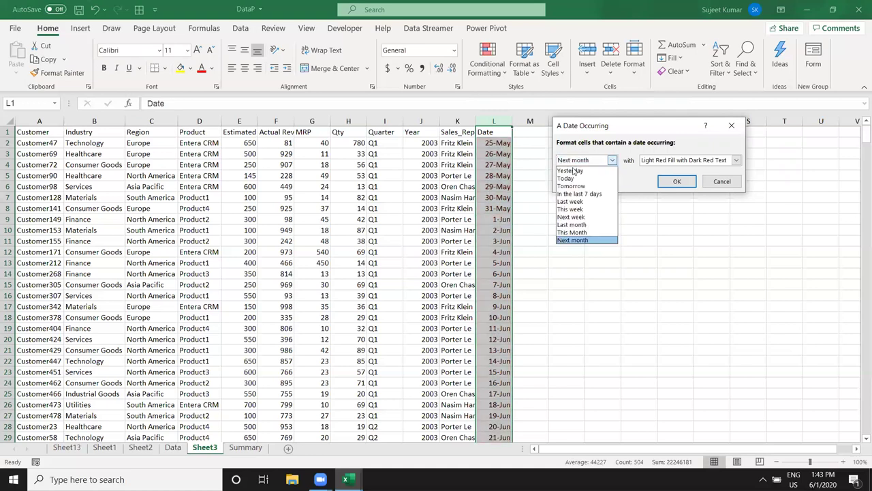
{"action": "left_click", "coordinate": [568, 178]}
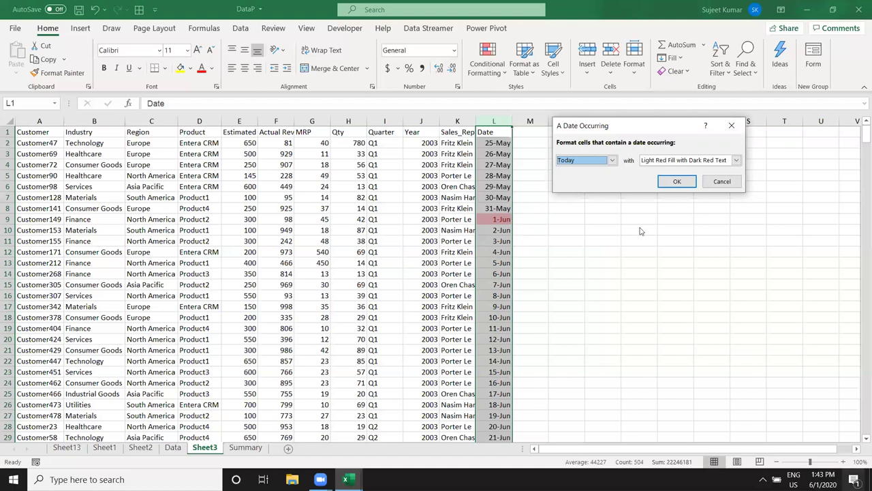
{"action": "left_click", "coordinate": [610, 161]}
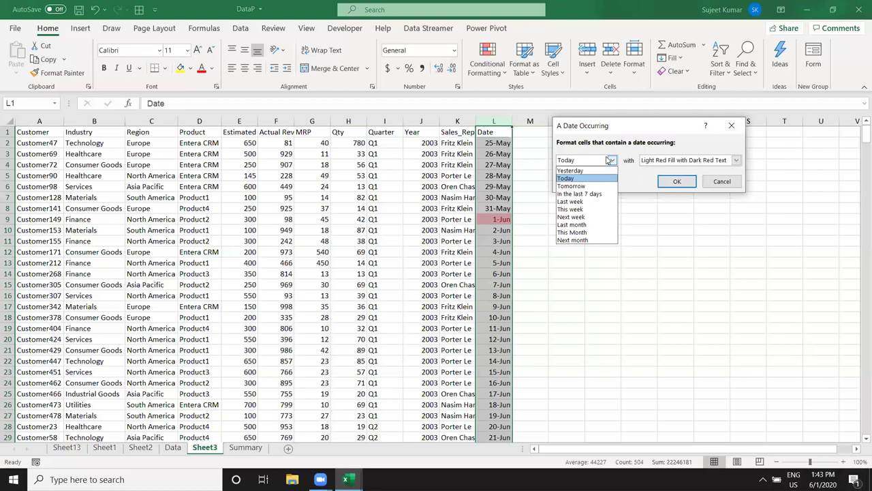
{"action": "left_click", "coordinate": [713, 192]}
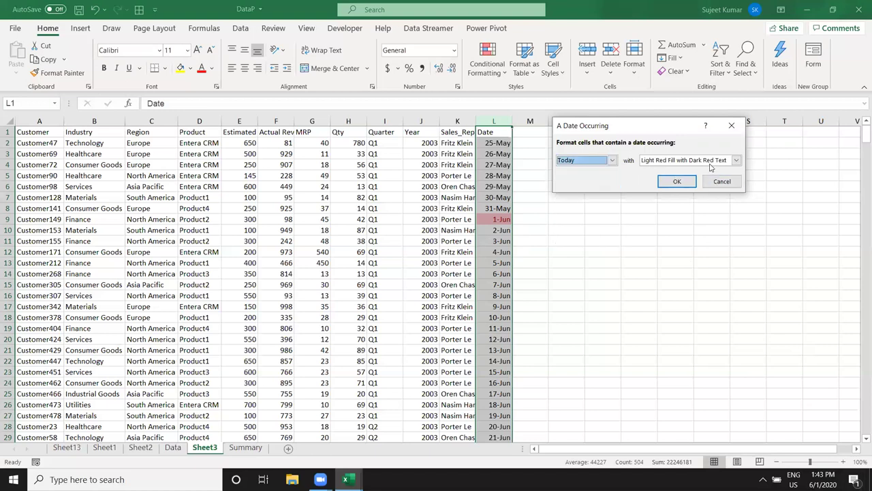
{"action": "left_click", "coordinate": [710, 162]}
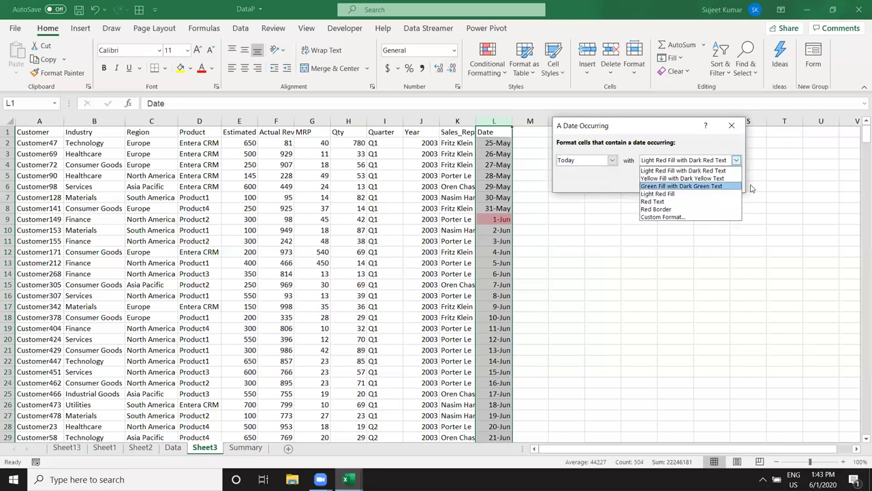
{"action": "left_click", "coordinate": [676, 136]}
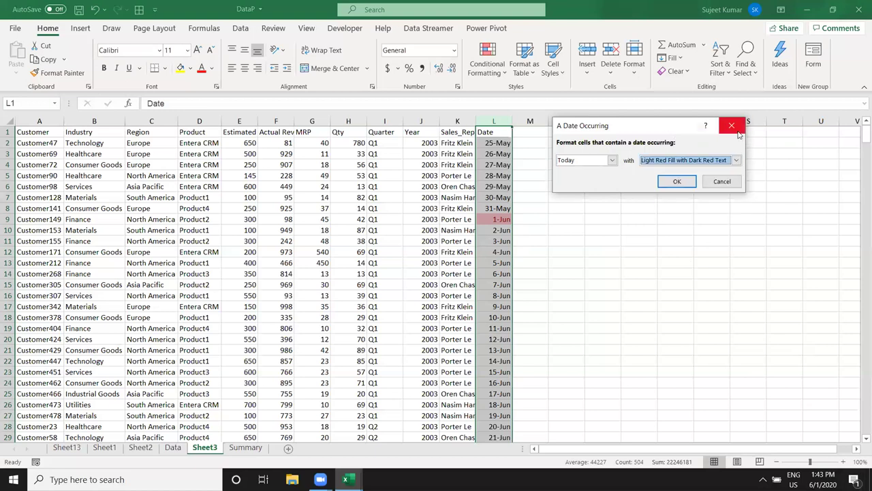
{"action": "left_click", "coordinate": [734, 126]}
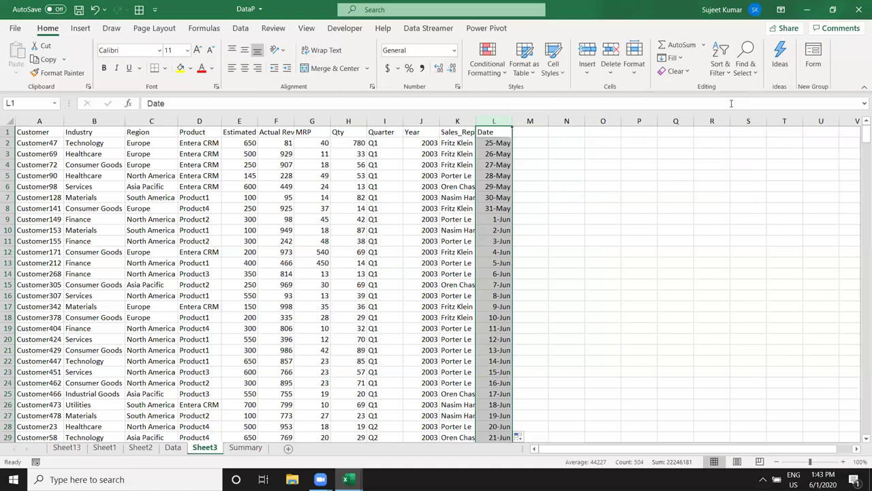
Preview duplicate-value highlighting on MRP cells G2:G26, cancel it, and insert new Sheet4.
{"action": "left_click", "coordinate": [487, 64]}
{"action": "mouse_move", "coordinate": [517, 94]}
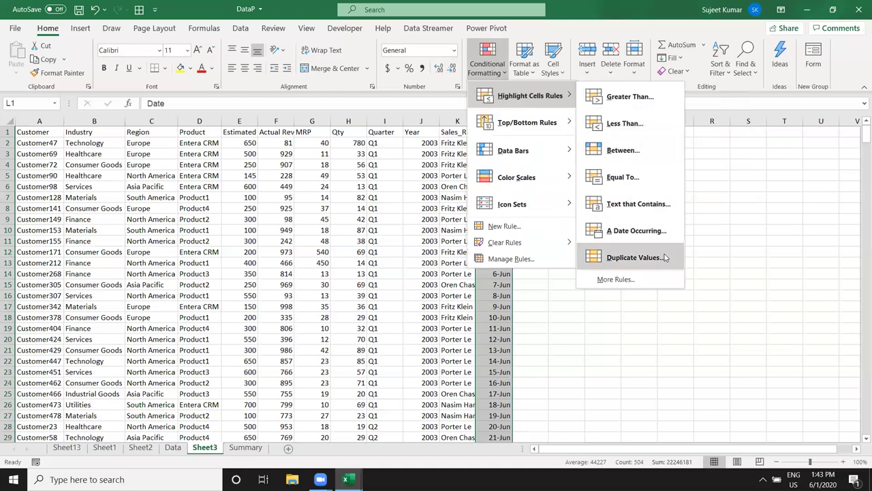
{"action": "key", "text": "Escape"}
{"action": "key", "text": "Escape"}
{"action": "left_click", "coordinate": [307, 240]}
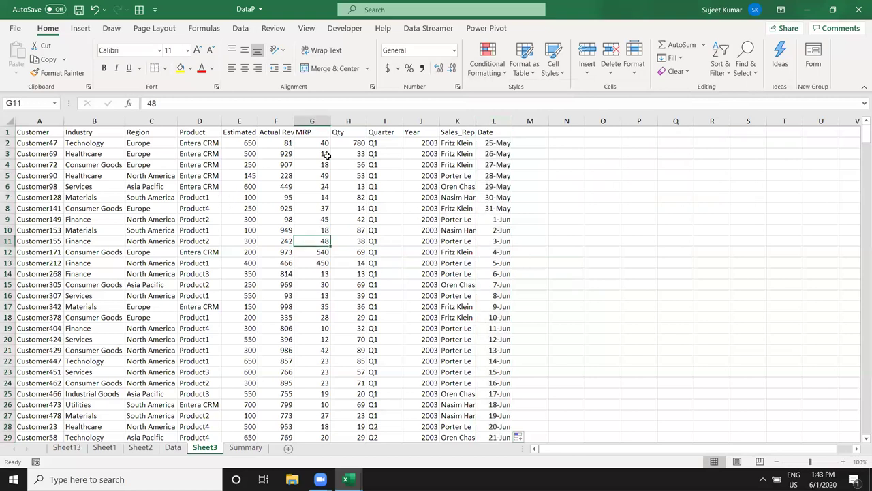
{"action": "left_click_drag", "start_coordinate": [325, 144], "coordinate": [321, 405]}
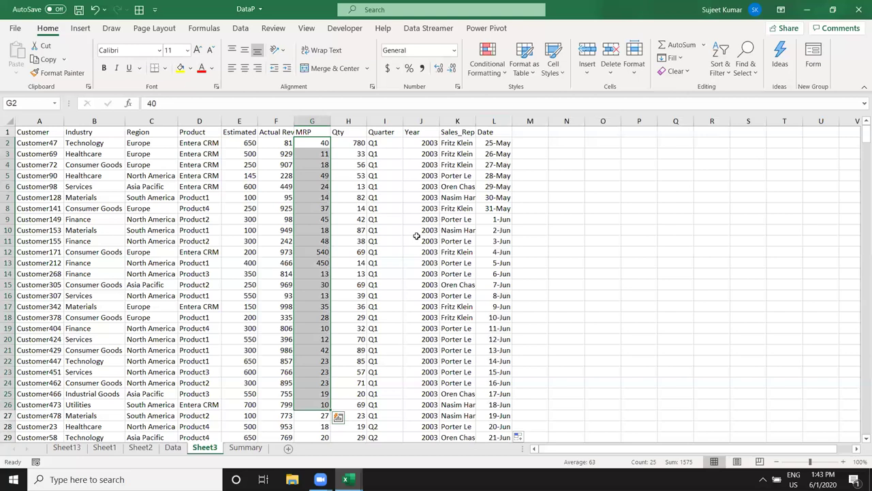
{"action": "left_click", "coordinate": [487, 60]}
{"action": "mouse_move", "coordinate": [538, 97]}
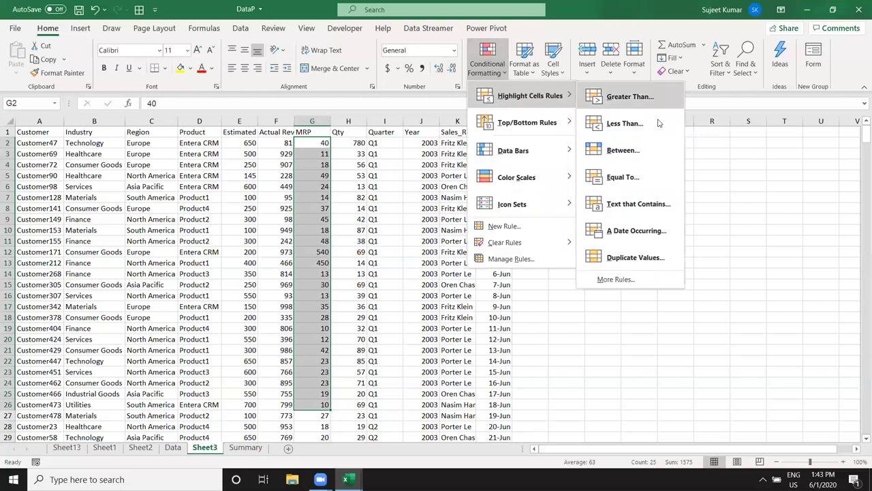
{"action": "left_click", "coordinate": [647, 259]}
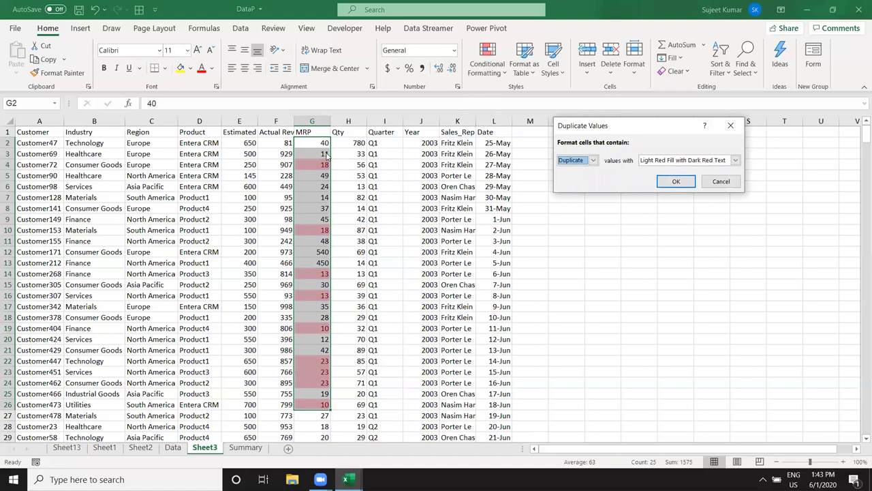
{"action": "left_click", "coordinate": [734, 184]}
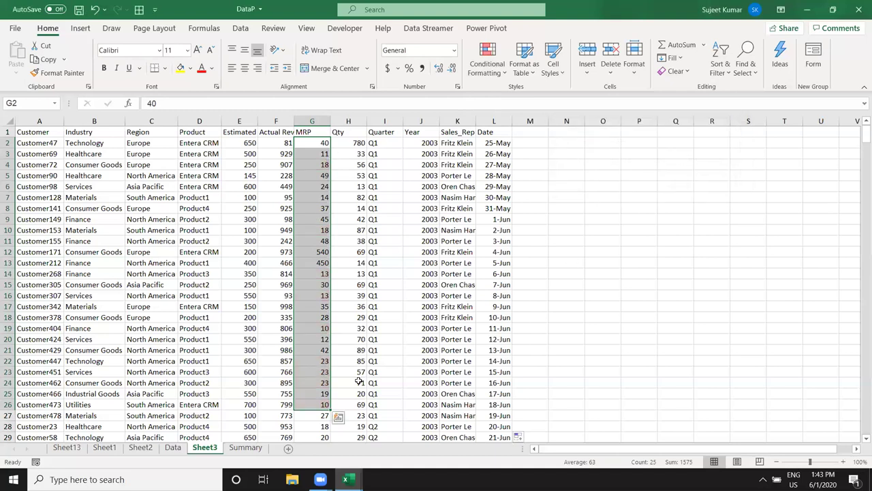
{"action": "left_click", "coordinate": [290, 448]}
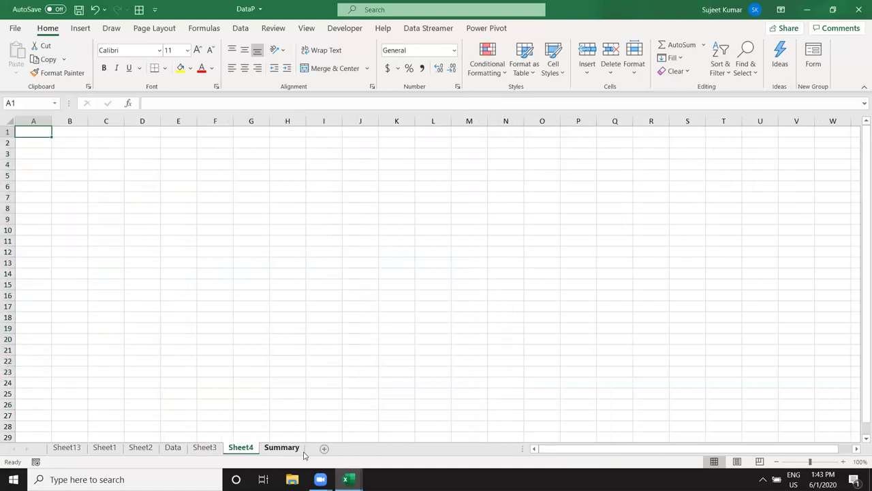
Put the heading 'A/c' in cell A1, replacing the initial 'Mobile' entry.
{"action": "type", "text": "Mobile"}
{"action": "key", "text": "Return"}
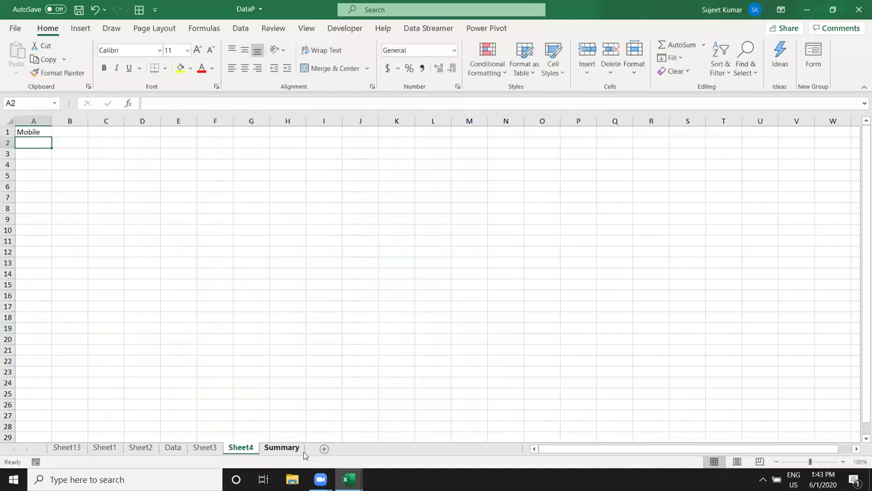
{"action": "key", "text": "Up"}
{"action": "key", "text": "Right"}
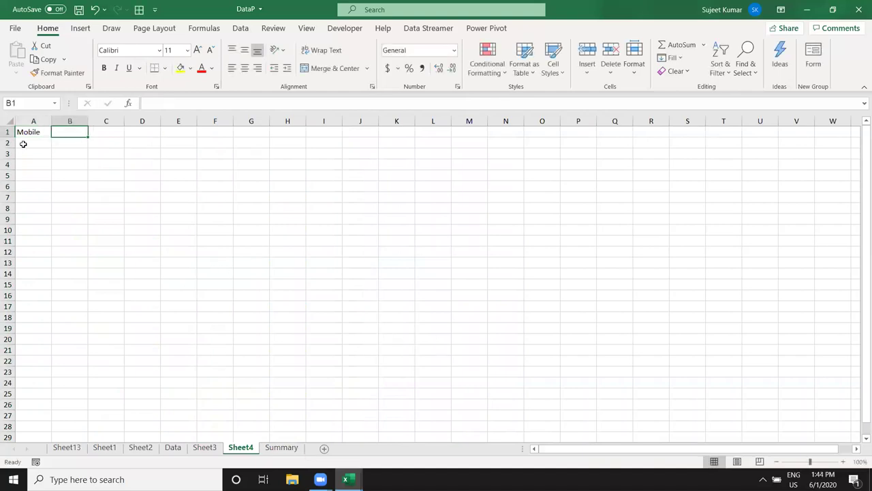
{"action": "left_click", "coordinate": [23, 144]}
{"action": "left_click", "coordinate": [35, 130]}
{"action": "type", "text": "A/c"}
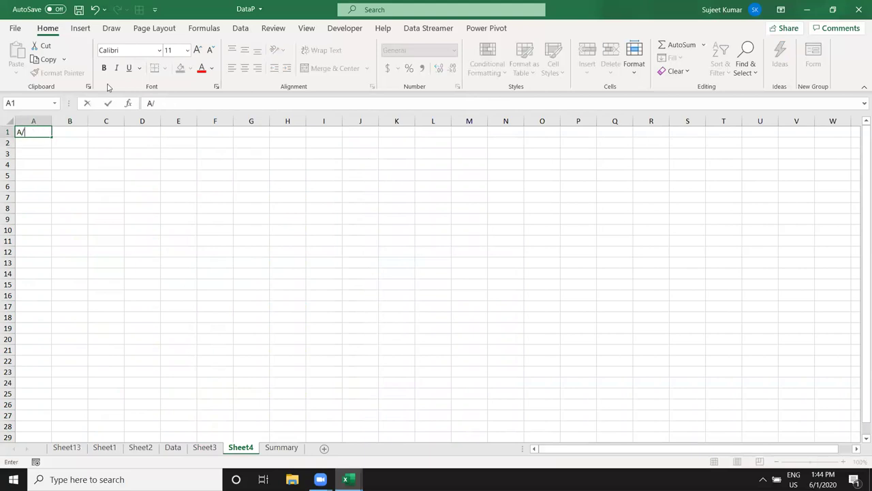
{"action": "key", "text": "Return"}
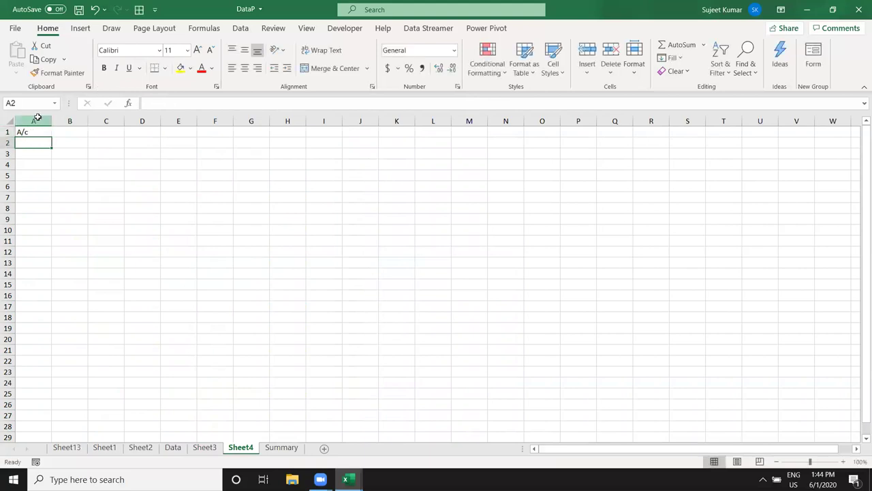
Apply a Duplicate Values highlight rule with default light red fill to column A.
{"action": "left_click", "coordinate": [35, 120]}
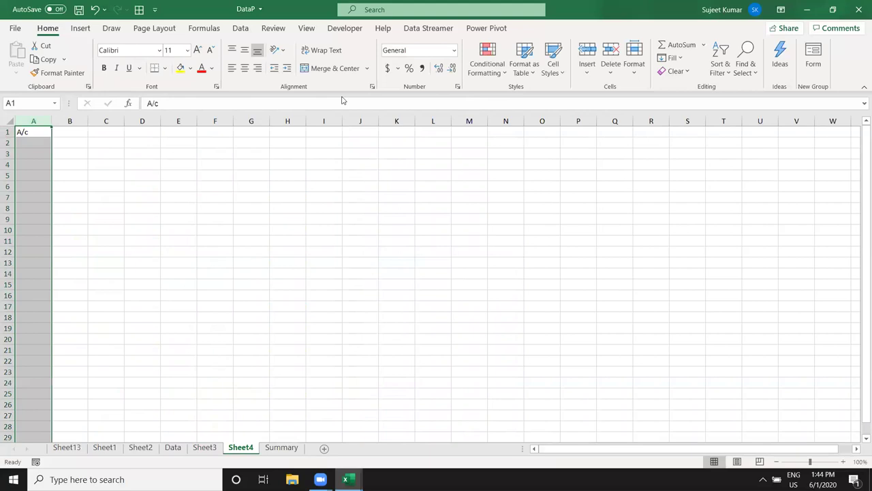
{"action": "left_click", "coordinate": [498, 65]}
{"action": "mouse_move", "coordinate": [515, 93]}
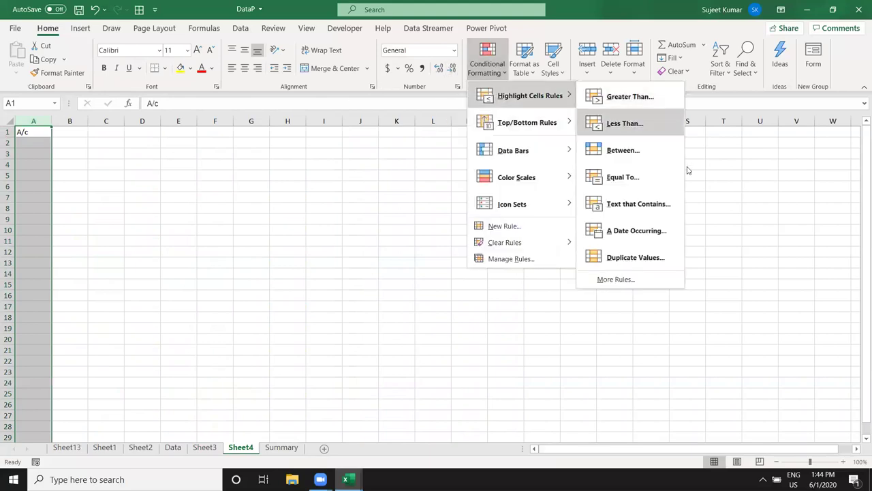
{"action": "left_click", "coordinate": [636, 257]}
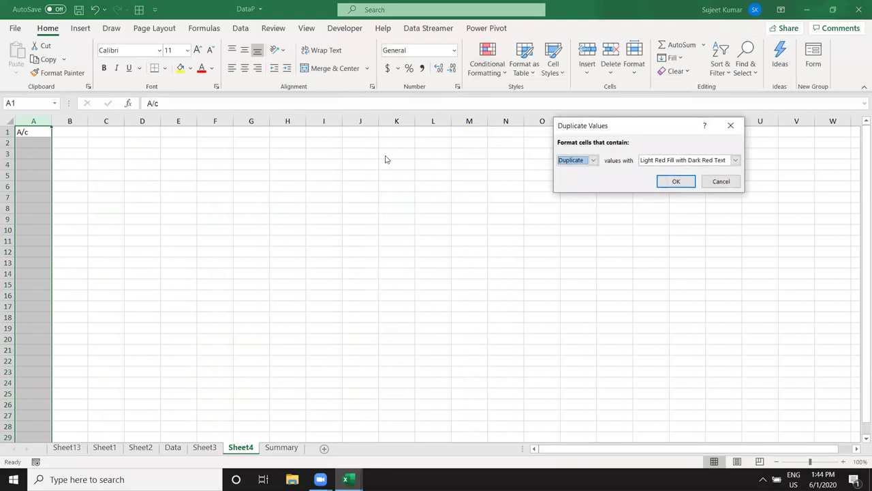
{"action": "key", "text": "Return"}
Enter 1 in A2 and A5 and 2 in A3.
{"action": "left_click", "coordinate": [21, 141]}
{"action": "type", "text": "1"}
{"action": "left_click", "coordinate": [42, 172]}
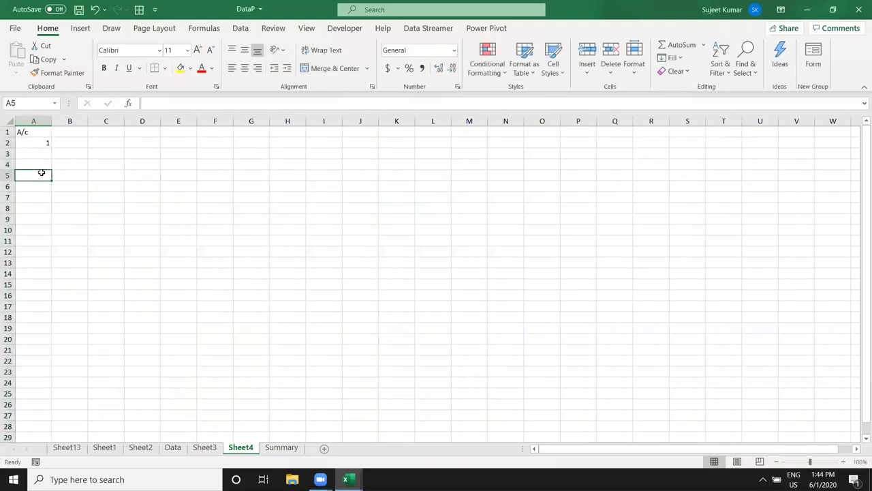
{"action": "type", "text": "1"}
{"action": "key", "text": "Return"}
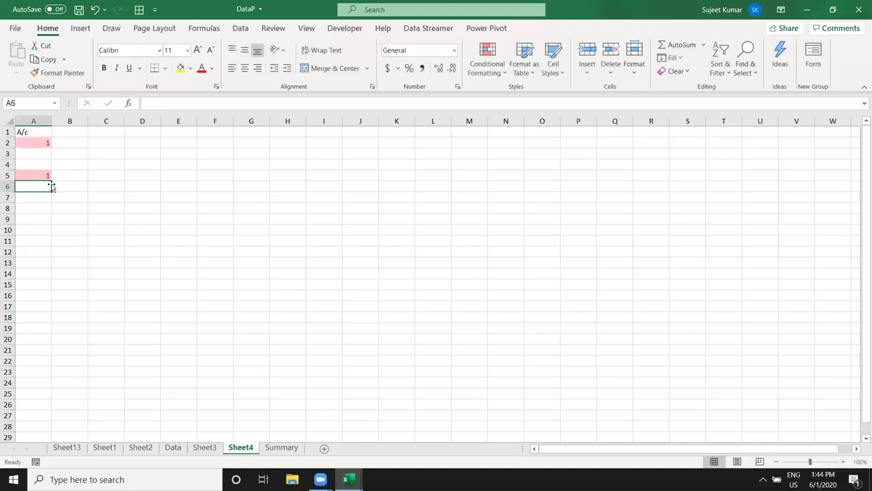
{"action": "left_click", "coordinate": [43, 175]}
{"action": "left_click_drag", "start_coordinate": [42, 143], "coordinate": [41, 154]}
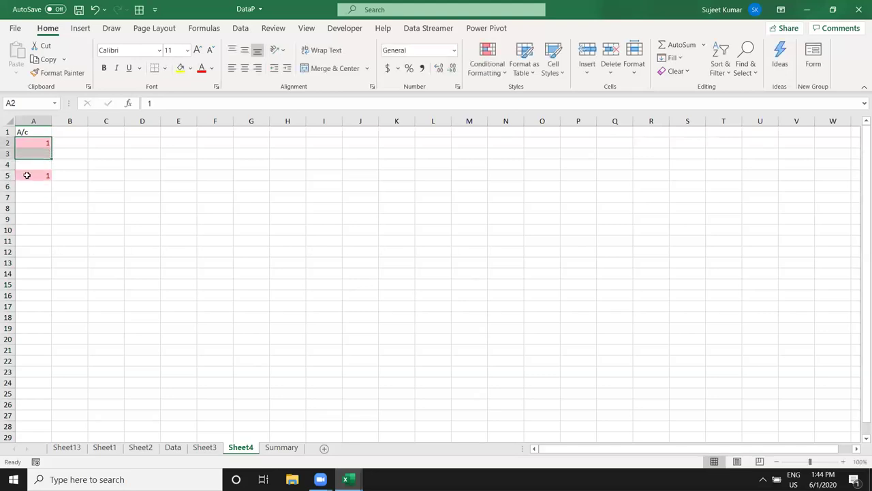
{"action": "left_click", "coordinate": [42, 152]}
{"action": "type", "text": "2"}
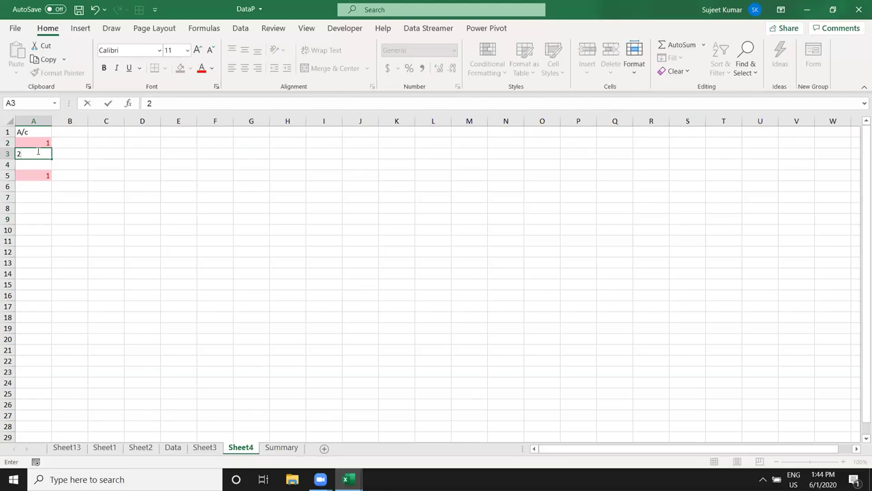
Fill A4 with 3, A6 with 4, A7 with 2 and A8 with 1.
{"action": "left_click", "coordinate": [40, 163]}
{"action": "type", "text": "3"}
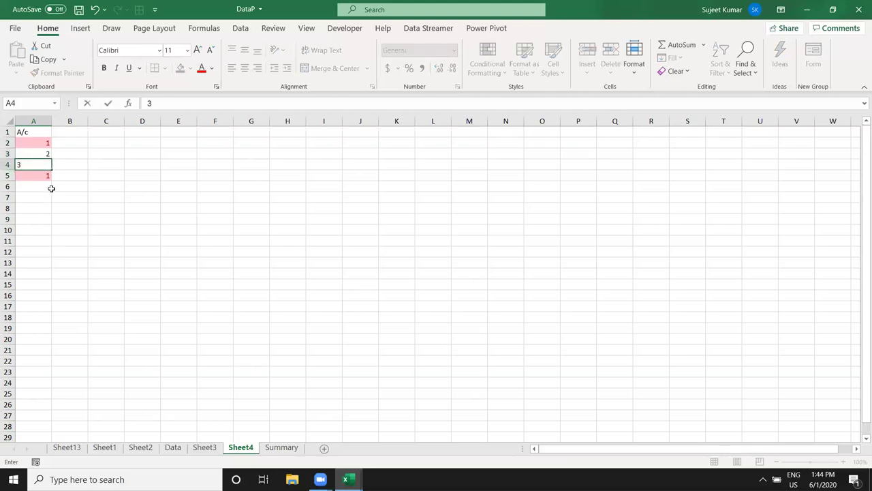
{"action": "left_click", "coordinate": [50, 187]}
{"action": "type", "text": "4"}
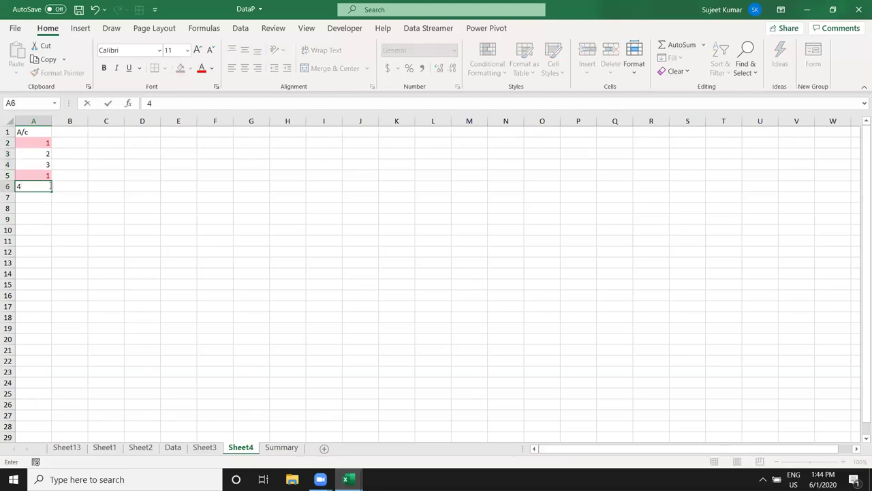
{"action": "key", "text": "Return"}
{"action": "type", "text": "2"}
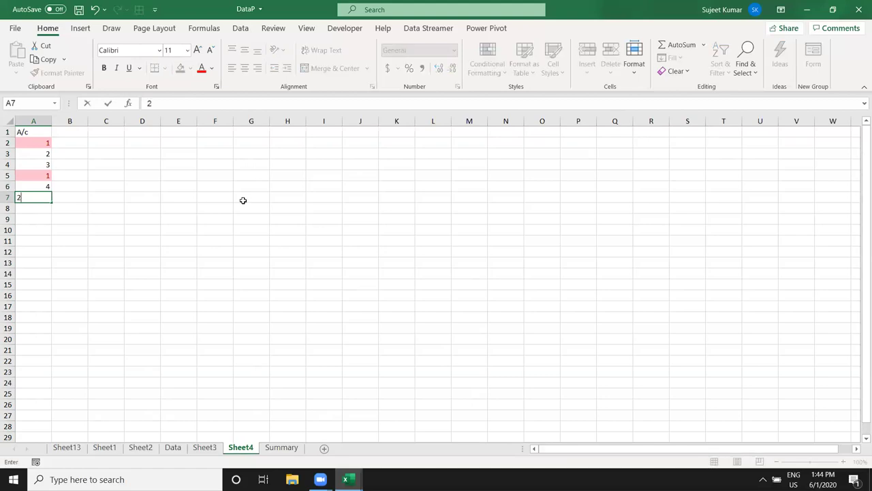
{"action": "key", "text": "Return"}
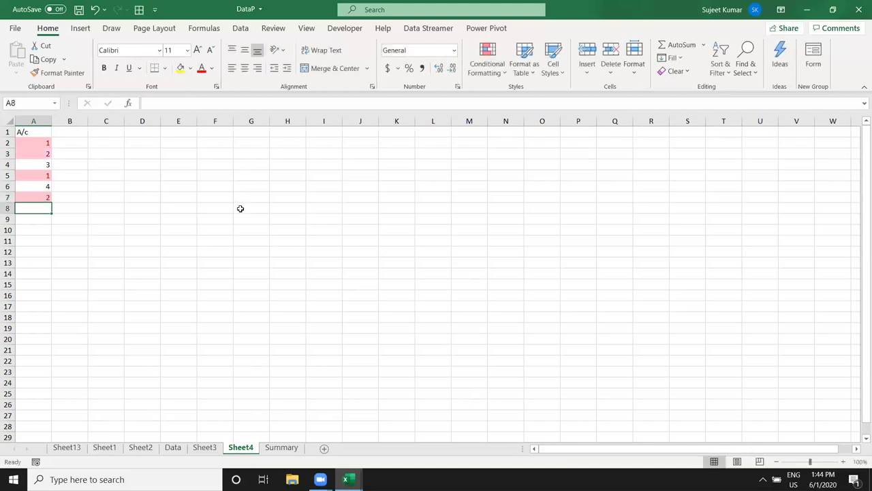
{"action": "type", "text": "3"}
{"action": "key", "text": "Return"}
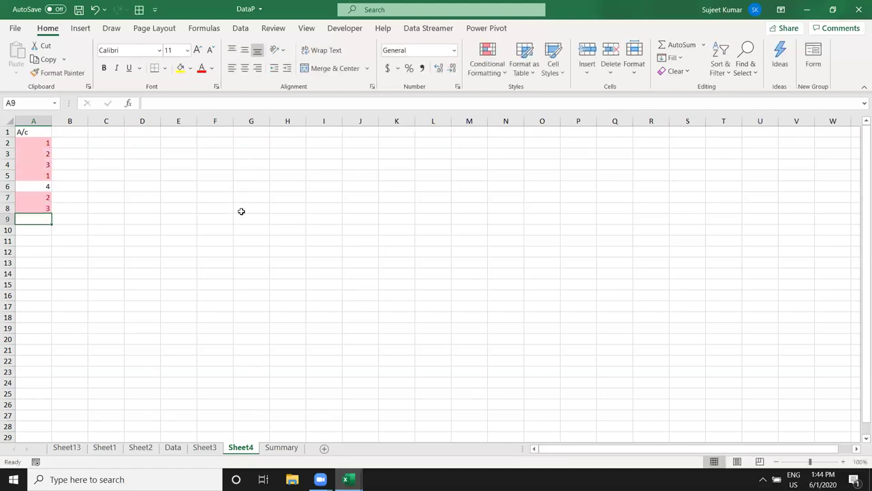
{"action": "key", "text": "Up"}
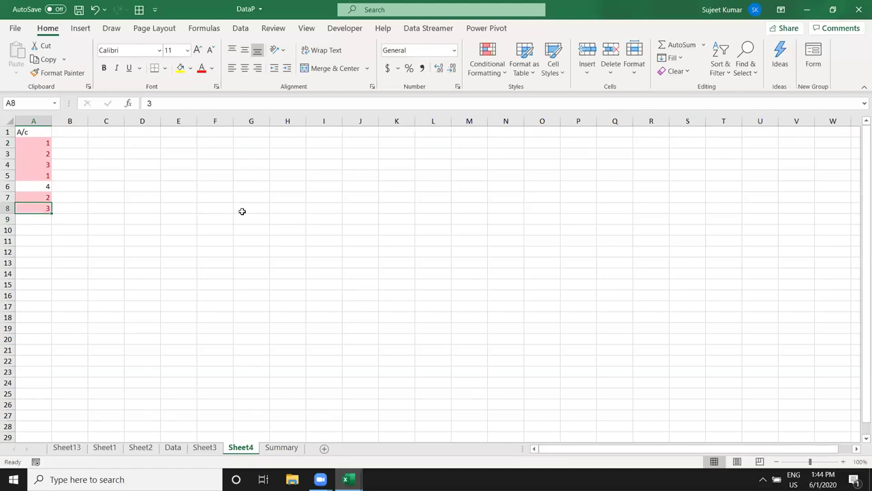
{"action": "key", "text": "F2"}
{"action": "type", "text": "1"}
{"action": "key", "text": "Return"}
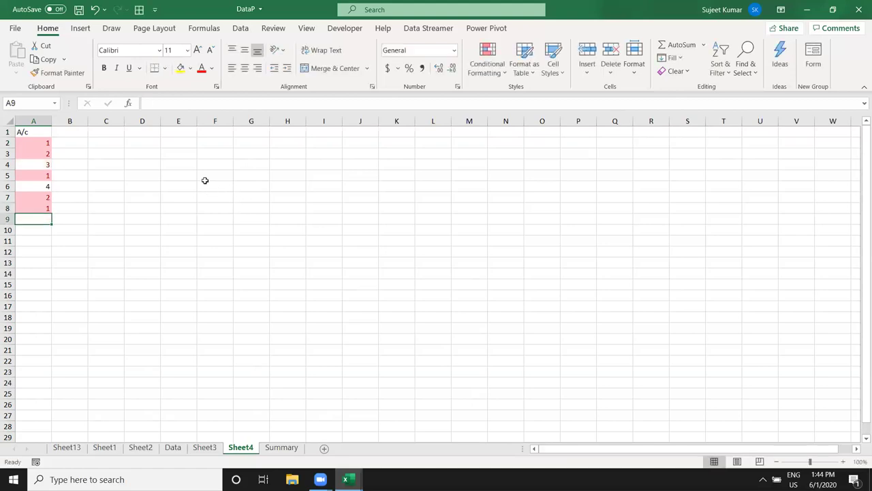
{"action": "left_click", "coordinate": [41, 205]}
{"action": "left_click", "coordinate": [46, 176], "text": "ctrl"}
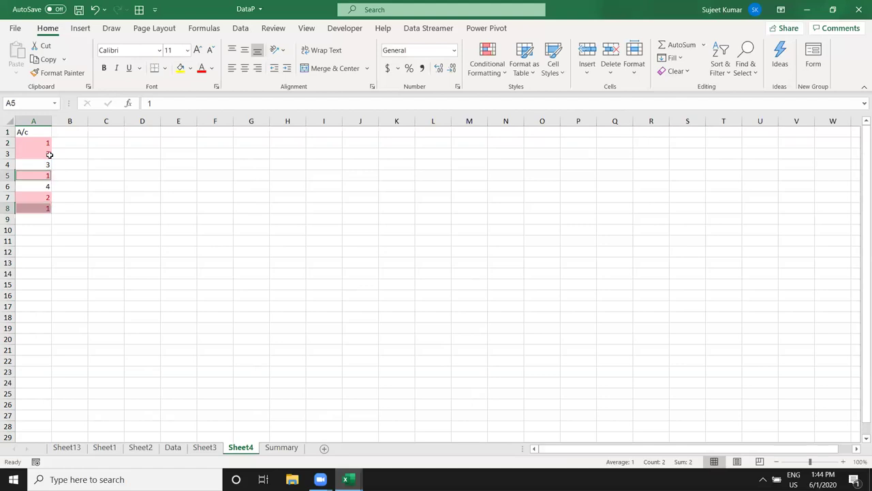
With the repeated 1s selected, show the Highlight Cells Rules submenu.
{"action": "left_click", "coordinate": [47, 145], "text": "ctrl"}
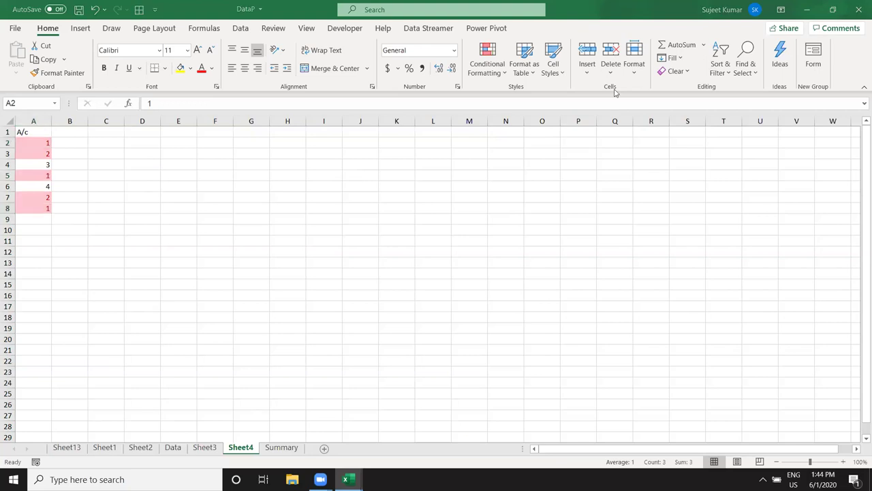
{"action": "left_click", "coordinate": [488, 67]}
{"action": "mouse_move", "coordinate": [513, 86]}
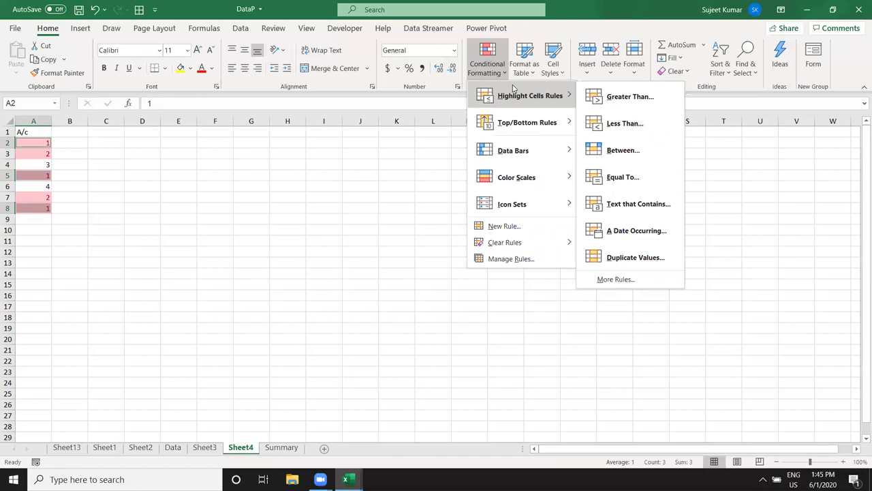
Run Remove Duplicates on column A and dismiss the '3 duplicate values removed' message.
{"action": "key", "text": "Escape"}
{"action": "left_click", "coordinate": [33, 122]}
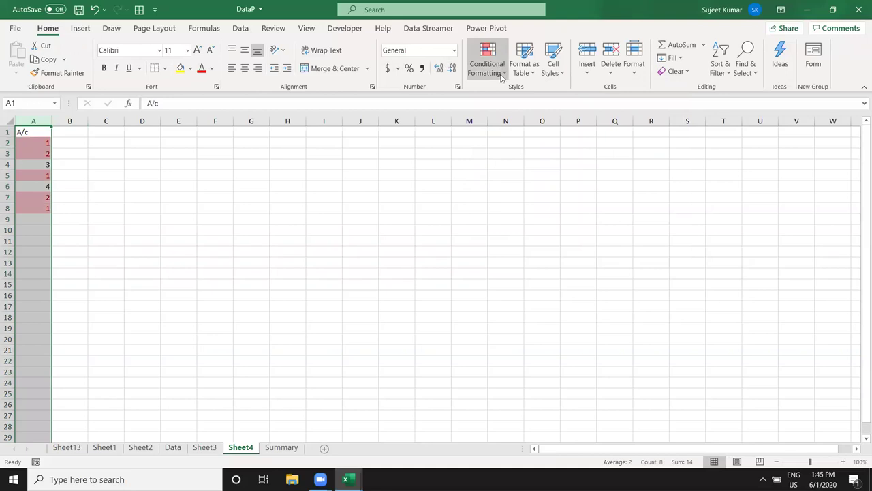
{"action": "left_click", "coordinate": [247, 32]}
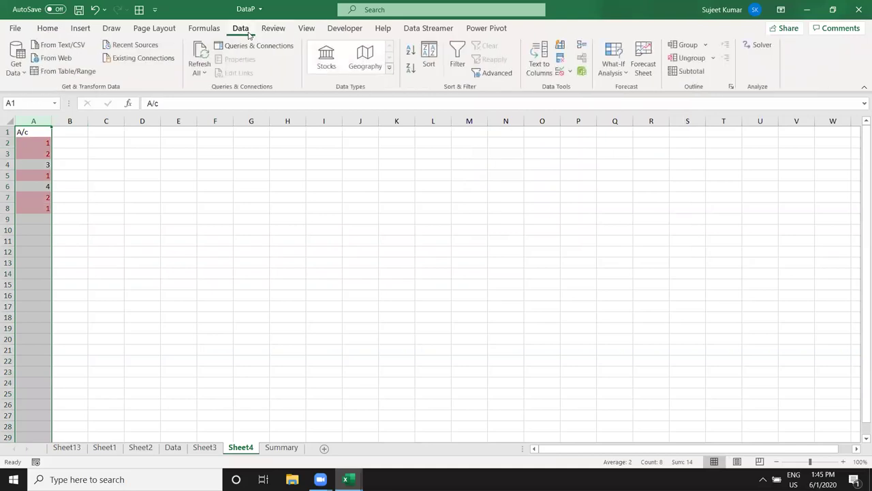
{"action": "left_click", "coordinate": [560, 60]}
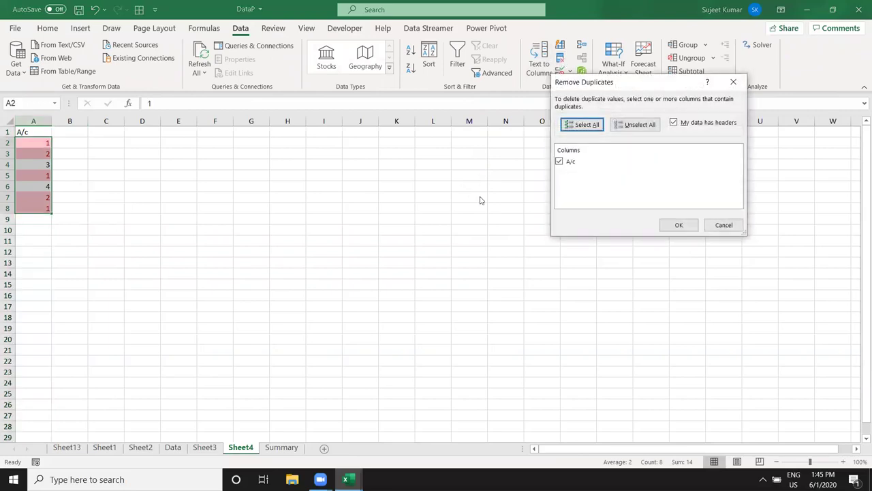
{"action": "left_click", "coordinate": [688, 229]}
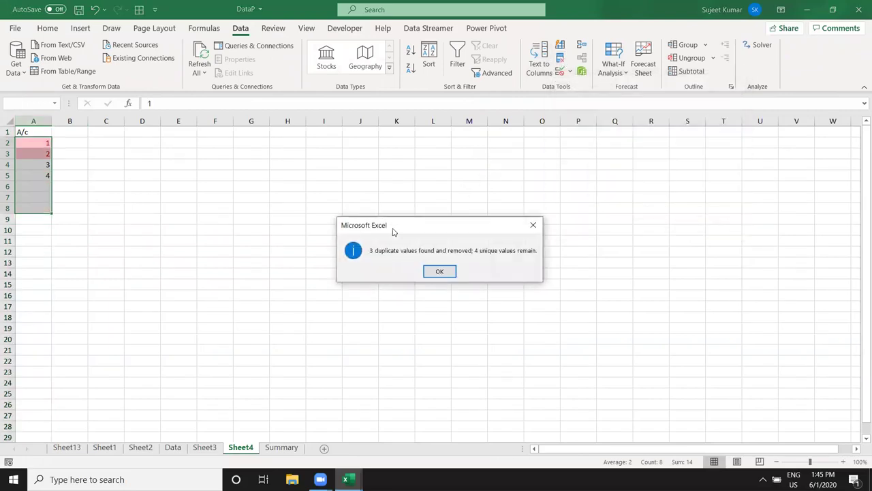
{"action": "left_click", "coordinate": [453, 271]}
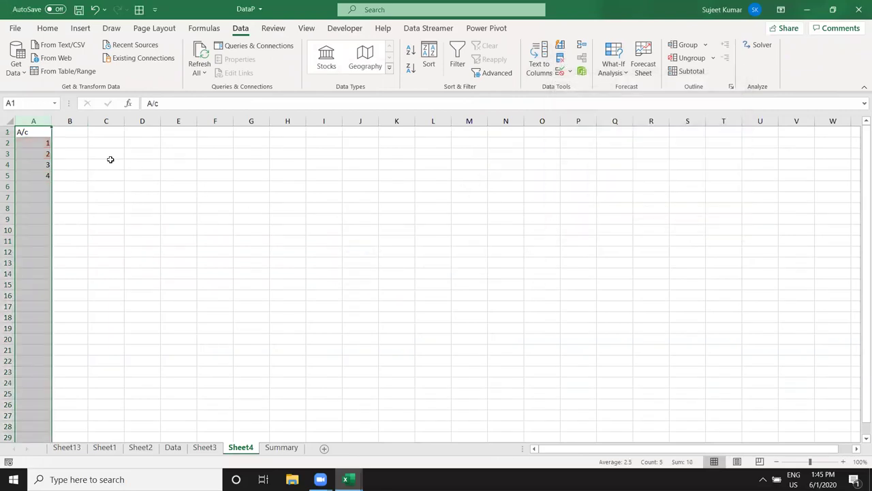
Select cells and rows around the sheet to check the remaining values 1–4.
{"action": "left_click", "coordinate": [39, 143]}
{"action": "left_click_drag", "start_coordinate": [76, 133], "coordinate": [387, 134]}
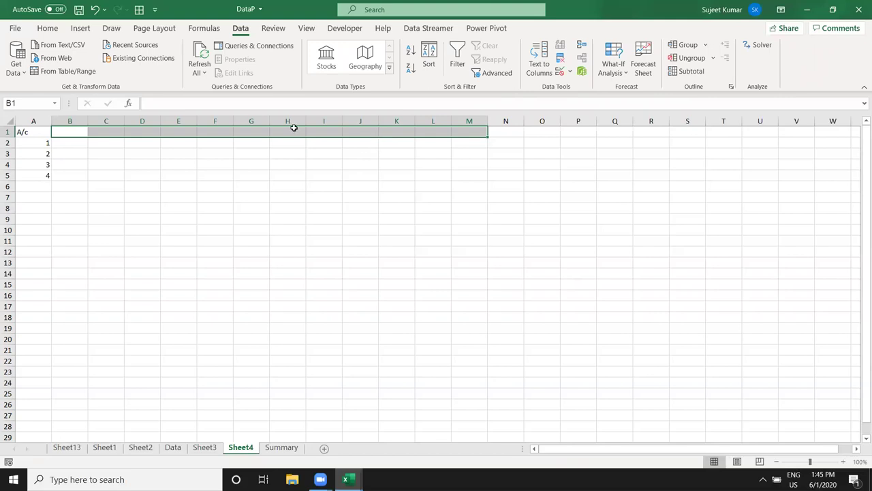
{"action": "mouse_move", "coordinate": [81, 135]}
{"action": "left_mouse_down"}
{"action": "mouse_move", "coordinate": [403, 158]}
{"action": "mouse_move", "coordinate": [454, 169]}
{"action": "mouse_move", "coordinate": [455, 178]}
{"action": "left_mouse_up"}
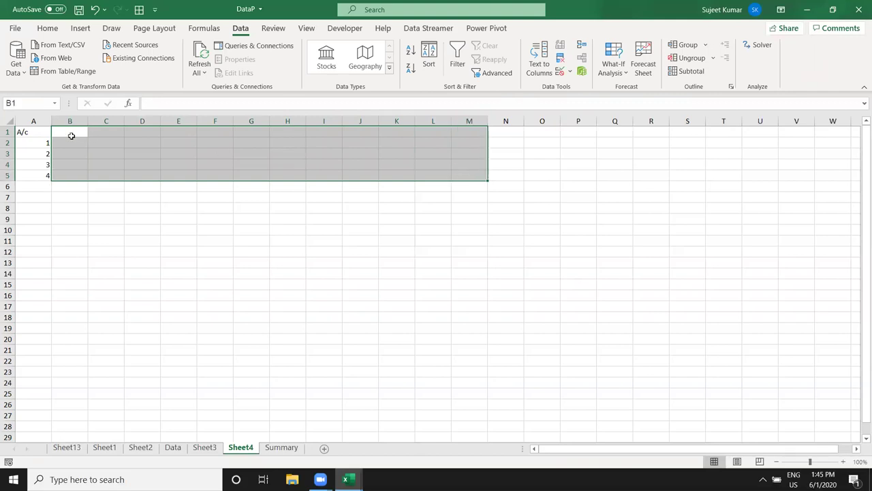
{"action": "left_click", "coordinate": [7, 143]}
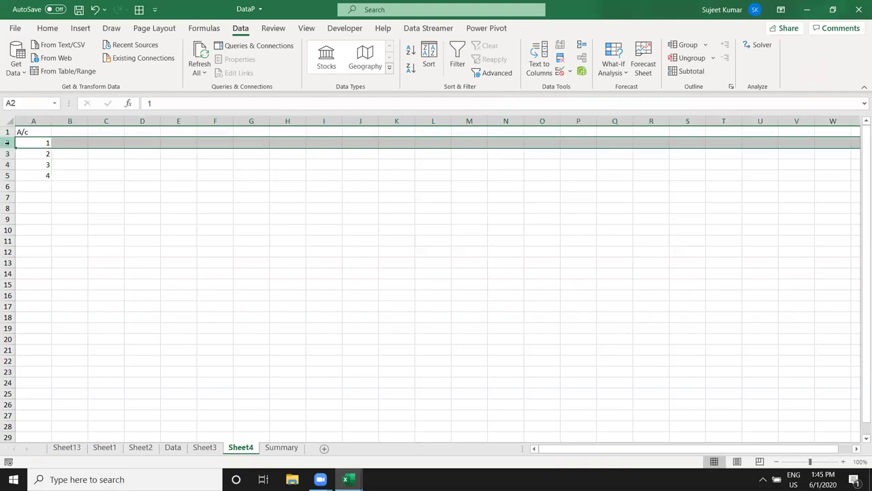
{"action": "left_click", "coordinate": [7, 154]}
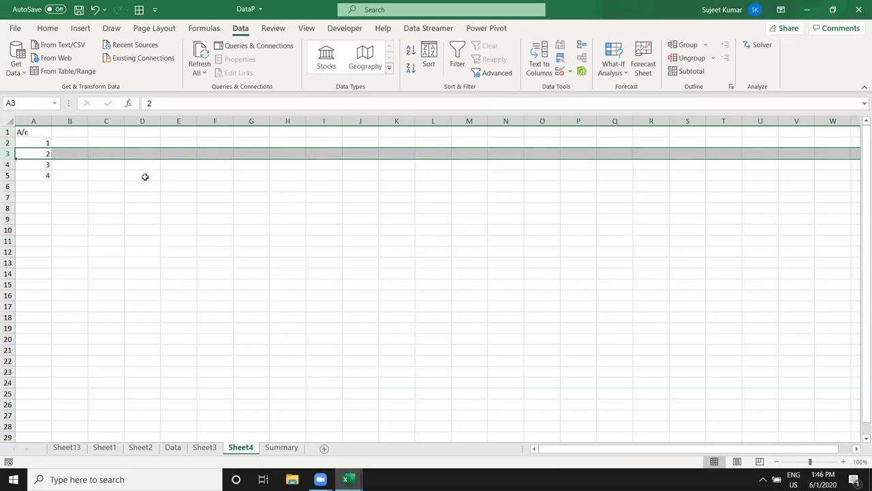
Undo the duplicate removal, then browse the Highlight, Color Scales and Top/Bottom rule menus.
{"action": "key", "text": "ctrl+z"}
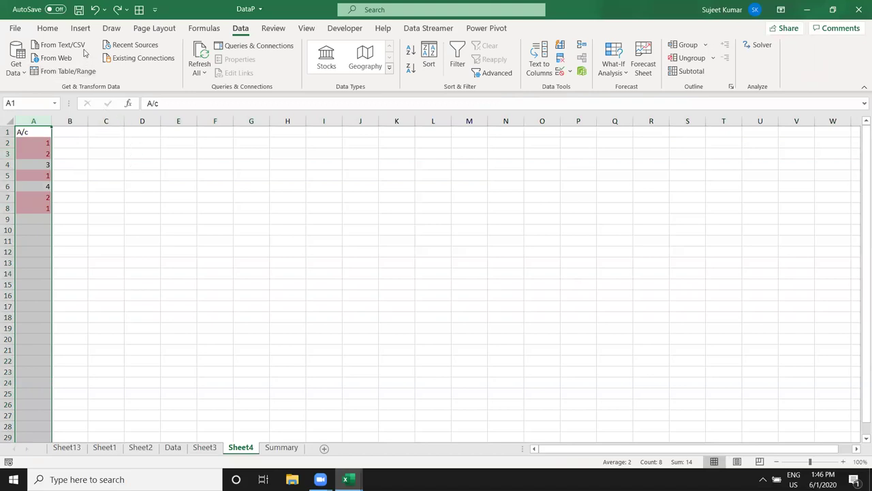
{"action": "left_click", "coordinate": [47, 27]}
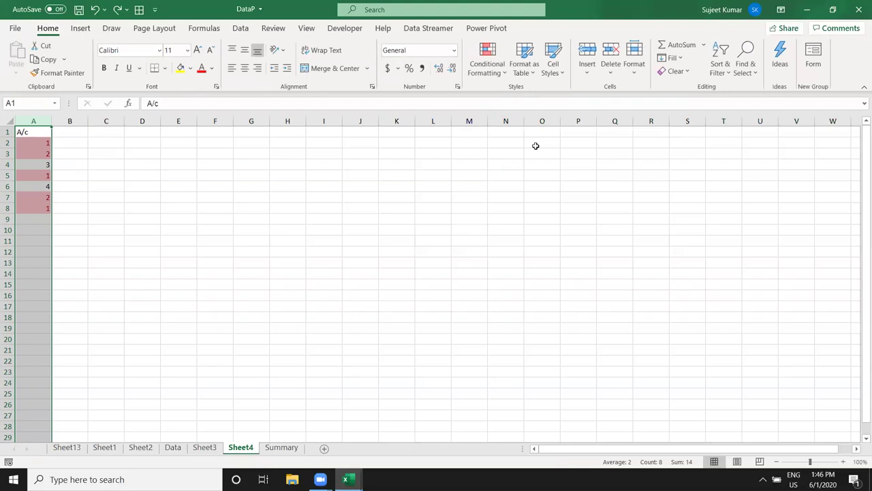
{"action": "left_click", "coordinate": [496, 74]}
{"action": "mouse_move", "coordinate": [510, 96]}
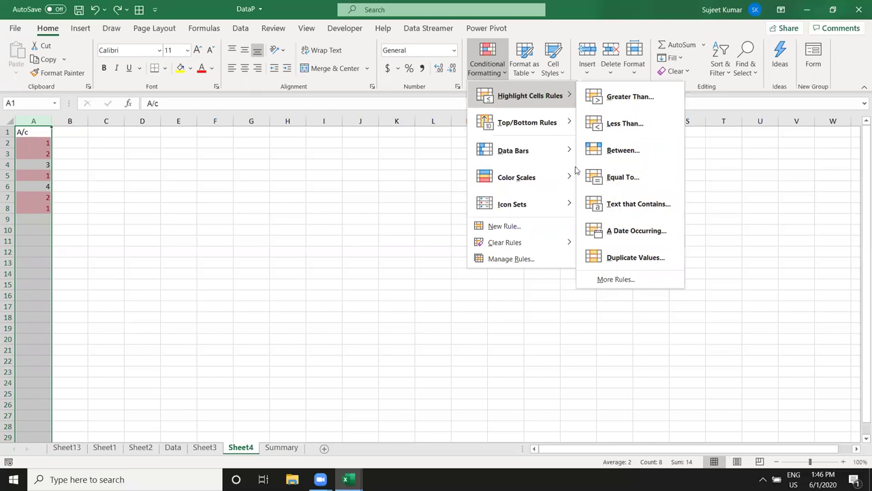
{"action": "mouse_move", "coordinate": [545, 175]}
{"action": "mouse_move", "coordinate": [565, 102]}
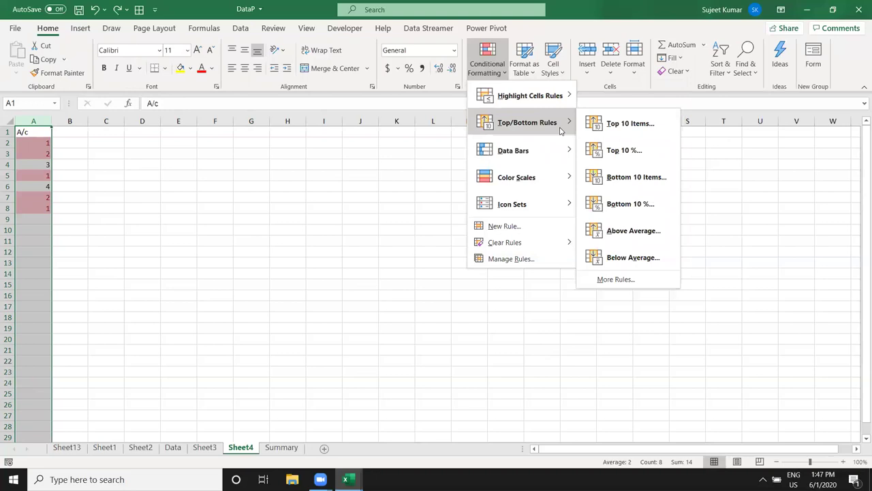
Go to Sheet3 and select the whole Qty column.
{"action": "left_click", "coordinate": [263, 278]}
{"action": "left_click", "coordinate": [175, 448]}
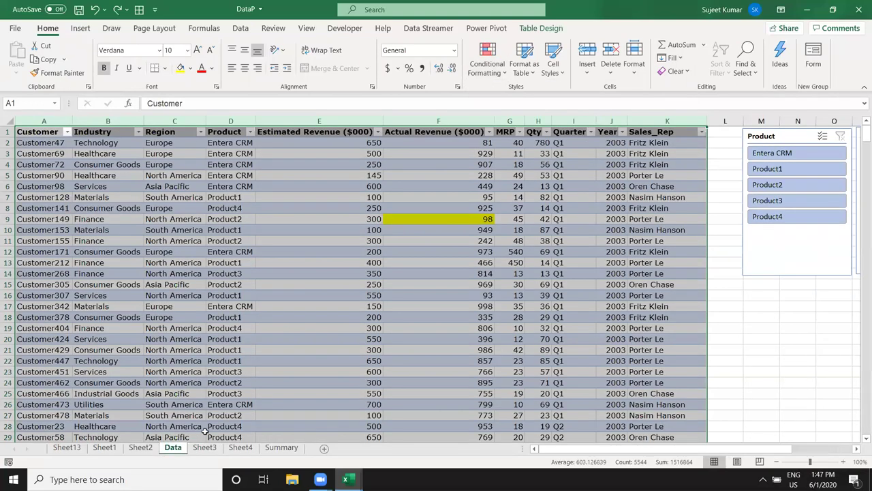
{"action": "left_click", "coordinate": [240, 448]}
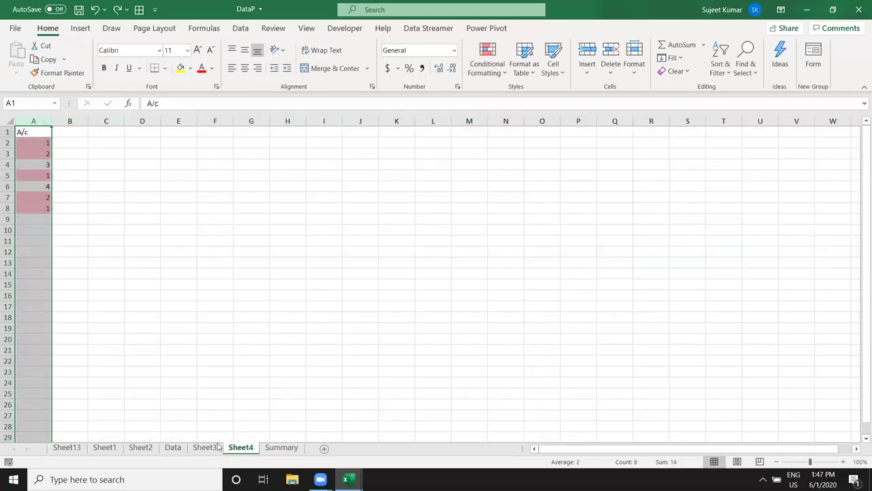
{"action": "left_click", "coordinate": [208, 447]}
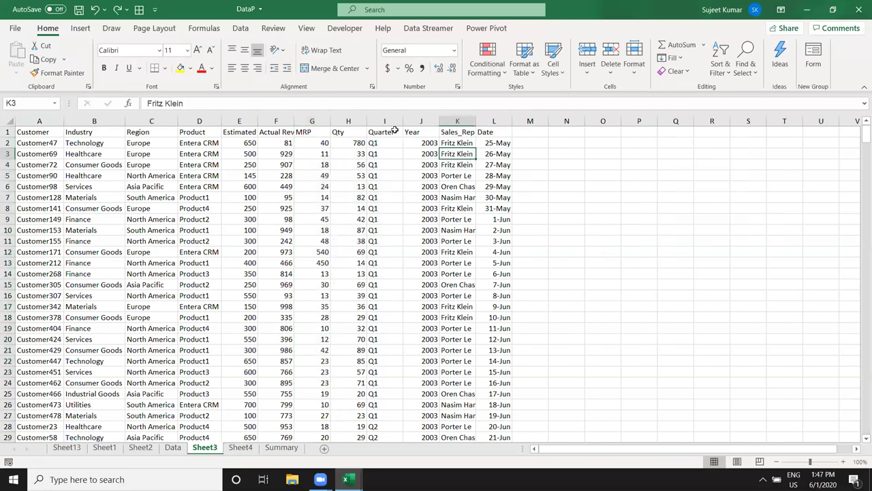
{"action": "left_click", "coordinate": [360, 121]}
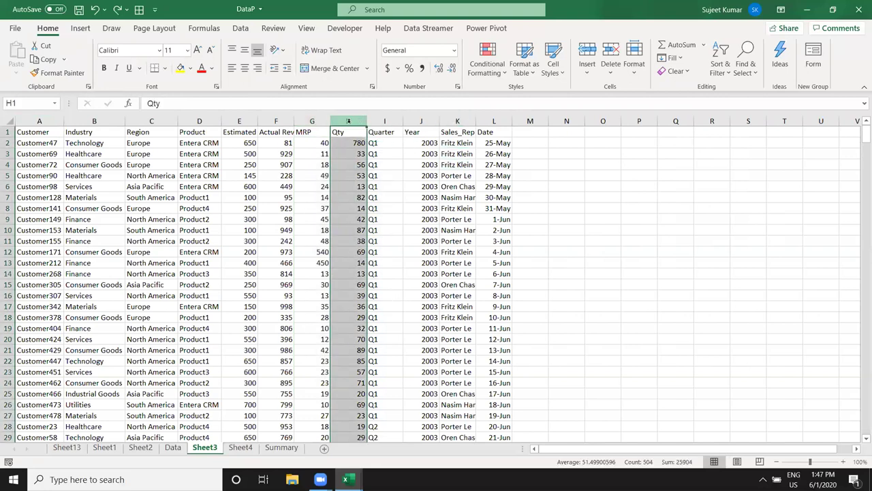
Apply a Top 10 Items rule with Light Red Fill to the Qty values.
{"action": "left_click", "coordinate": [487, 73]}
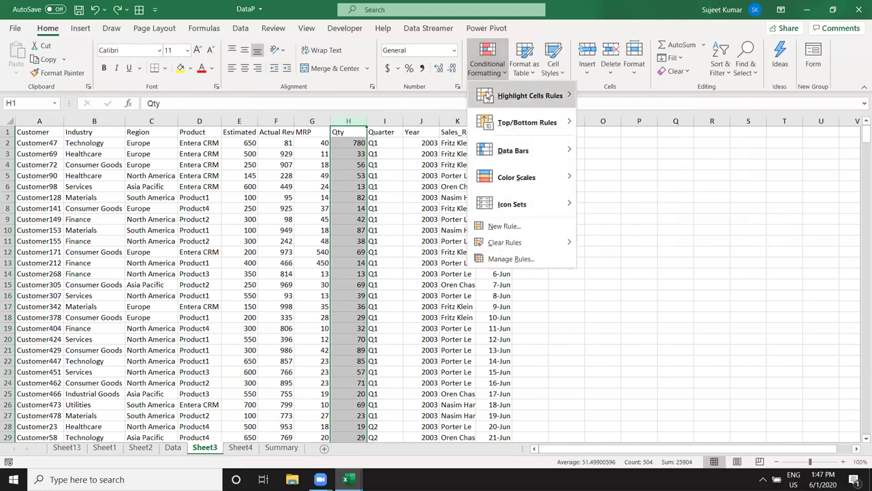
{"action": "mouse_move", "coordinate": [488, 96]}
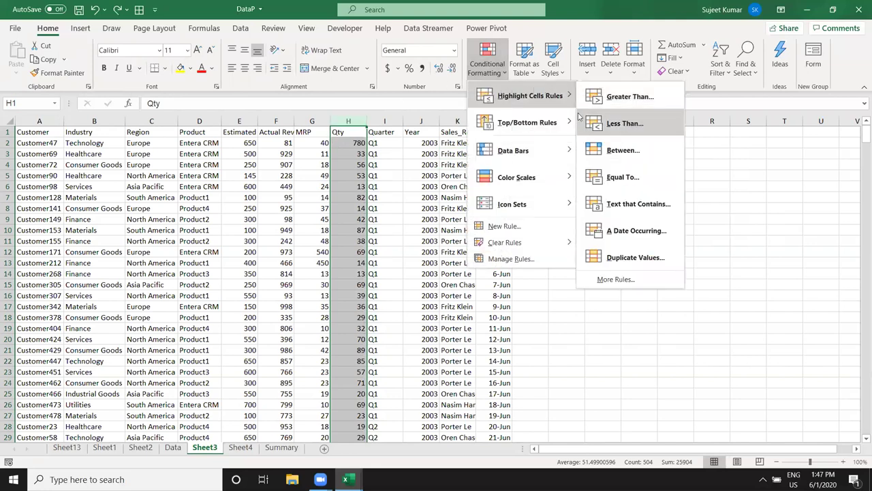
{"action": "mouse_move", "coordinate": [565, 123]}
{"action": "left_click", "coordinate": [611, 125]}
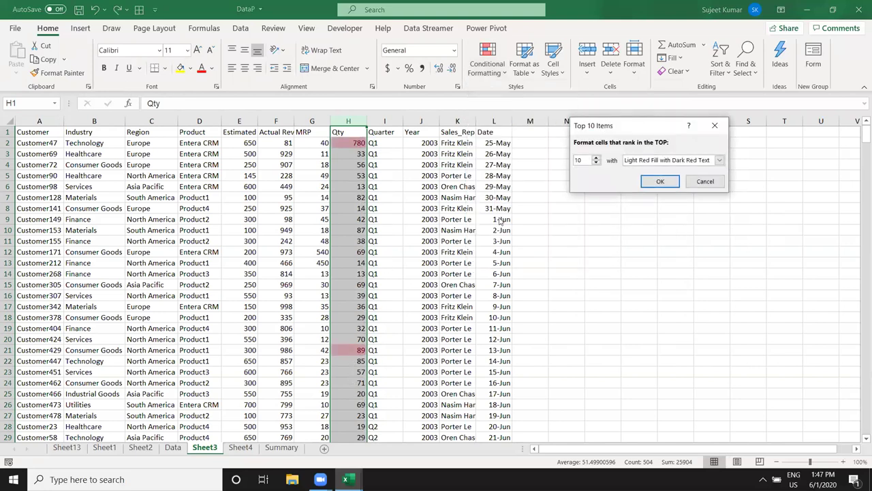
{"action": "double_click", "coordinate": [583, 159]}
{"action": "left_click", "coordinate": [661, 181]}
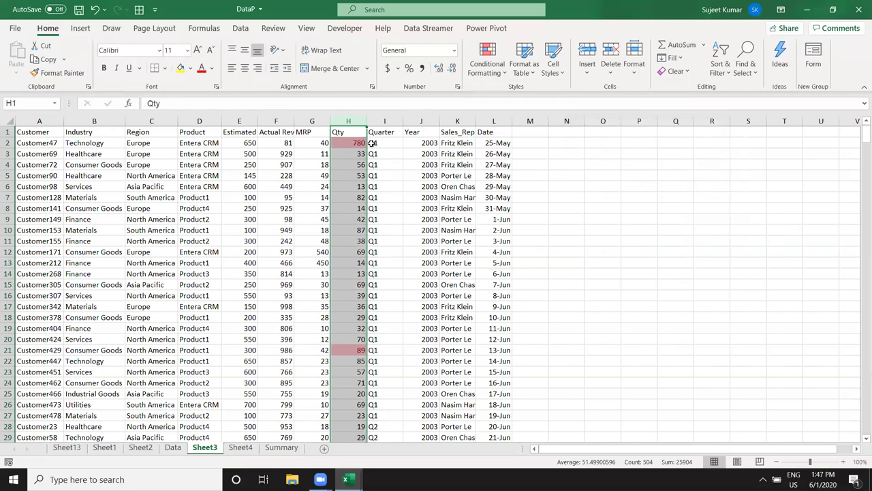
Turn on AutoFilter for the Sheet3 sales table headers with Ctrl+Shift+L.
{"action": "left_click", "coordinate": [351, 132]}
{"action": "key", "text": "ctrl+shift+l"}
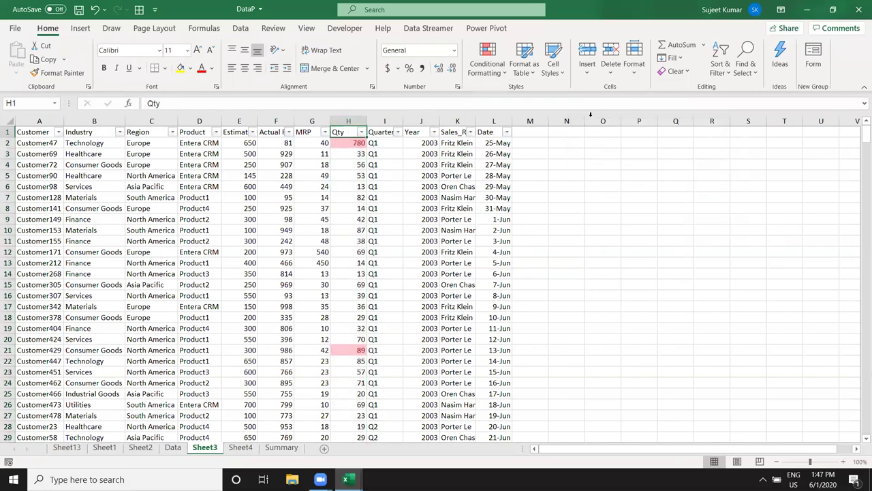
{"action": "left_click", "coordinate": [727, 71]}
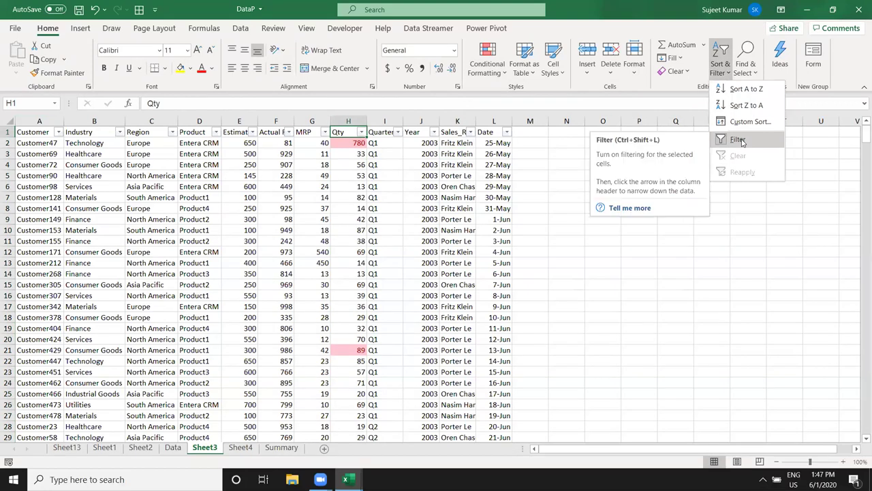
{"action": "key", "text": "Escape"}
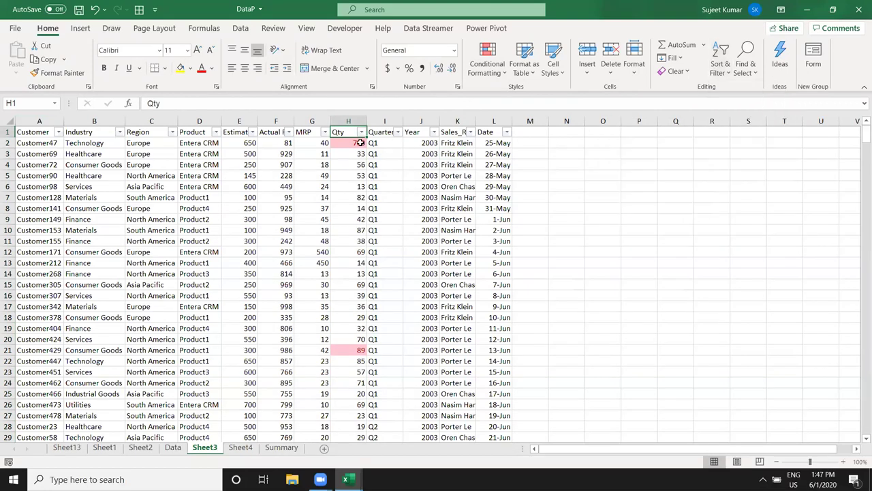
Filter Qty by the pink cell colour to show highlighted rows, then clear that filter.
{"action": "left_click", "coordinate": [361, 132]}
{"action": "mouse_move", "coordinate": [289, 215]}
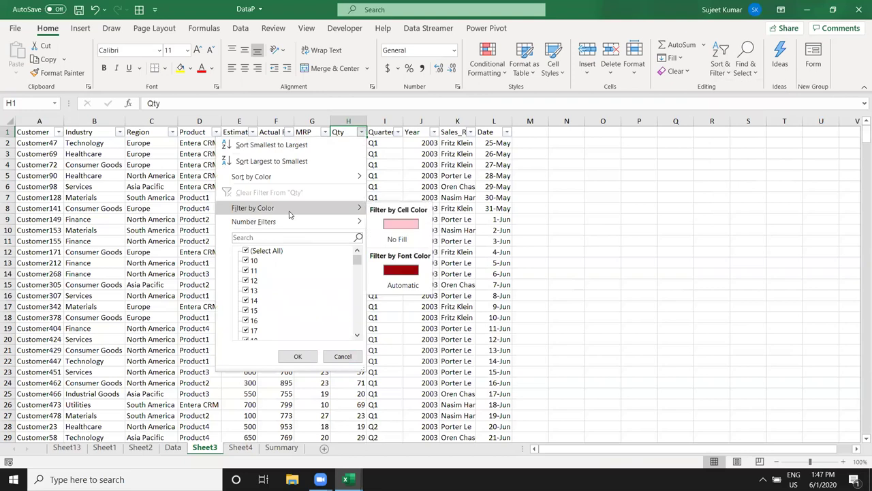
{"action": "left_click", "coordinate": [410, 225]}
{"action": "mouse_move", "coordinate": [356, 143]}
{"action": "left_mouse_down"}
{"action": "mouse_move", "coordinate": [355, 285]}
{"action": "mouse_move", "coordinate": [346, 259]}
{"action": "mouse_move", "coordinate": [349, 143]}
{"action": "left_mouse_up"}
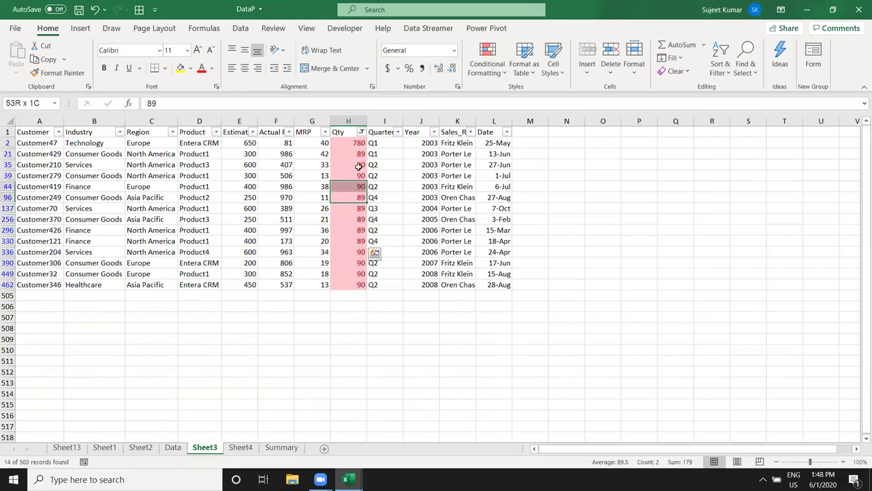
{"action": "left_click", "coordinate": [361, 239]}
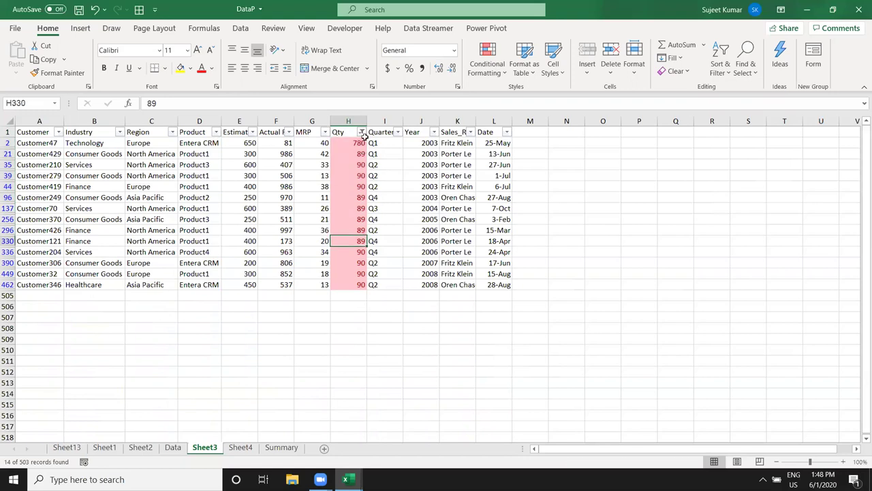
{"action": "left_click", "coordinate": [362, 132]}
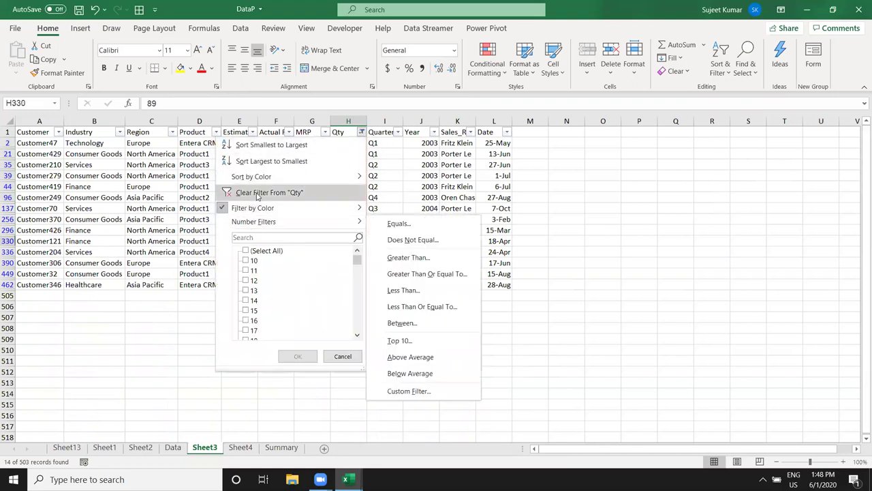
{"action": "left_click", "coordinate": [314, 191]}
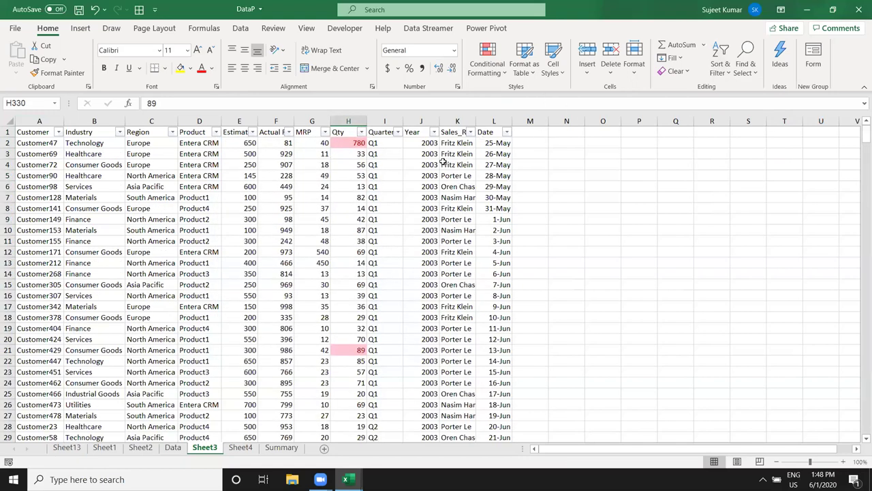
Review Top/Bottom Rules for column H, cancelling a Bottom 10 Items rule to keep the top-10 highlight.
{"action": "left_click", "coordinate": [352, 127]}
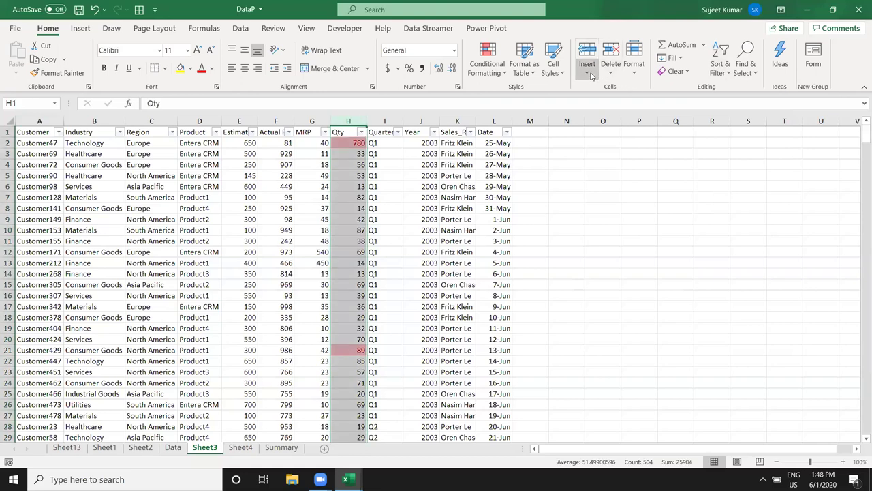
{"action": "left_click", "coordinate": [487, 65]}
{"action": "mouse_move", "coordinate": [527, 123]}
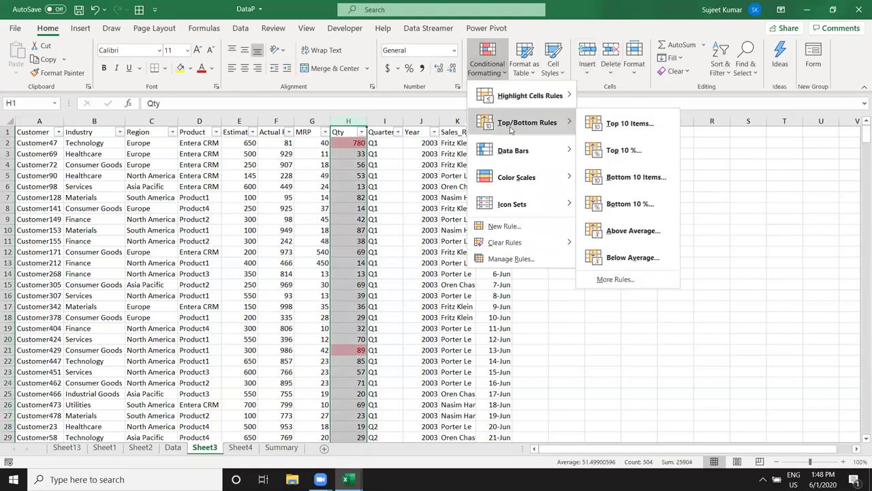
{"action": "left_click", "coordinate": [636, 177]}
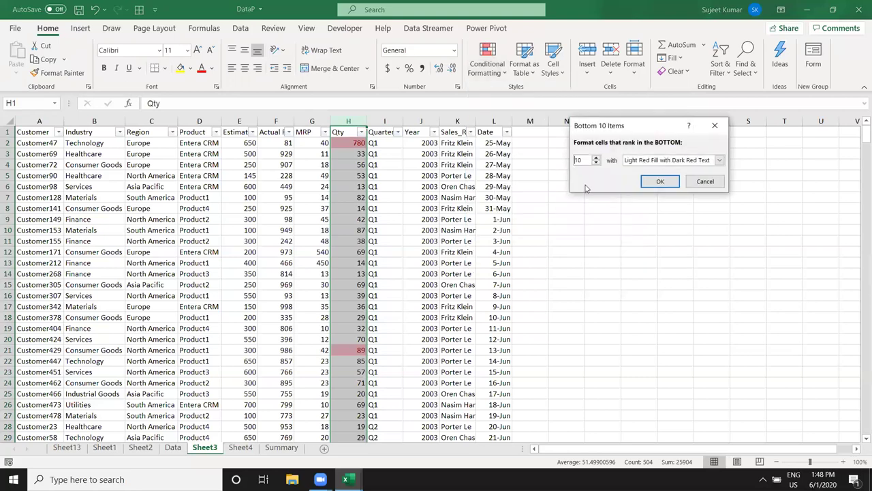
{"action": "left_click", "coordinate": [705, 182]}
{"action": "left_click", "coordinate": [486, 68]}
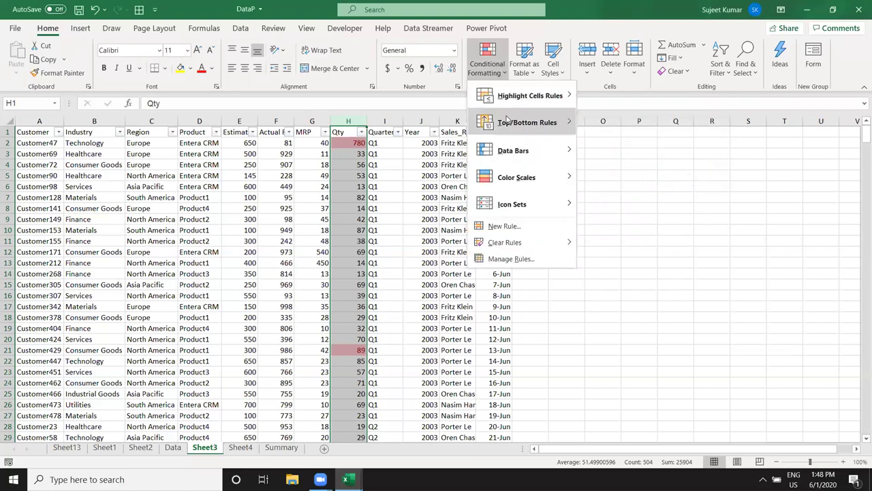
{"action": "mouse_move", "coordinate": [511, 123]}
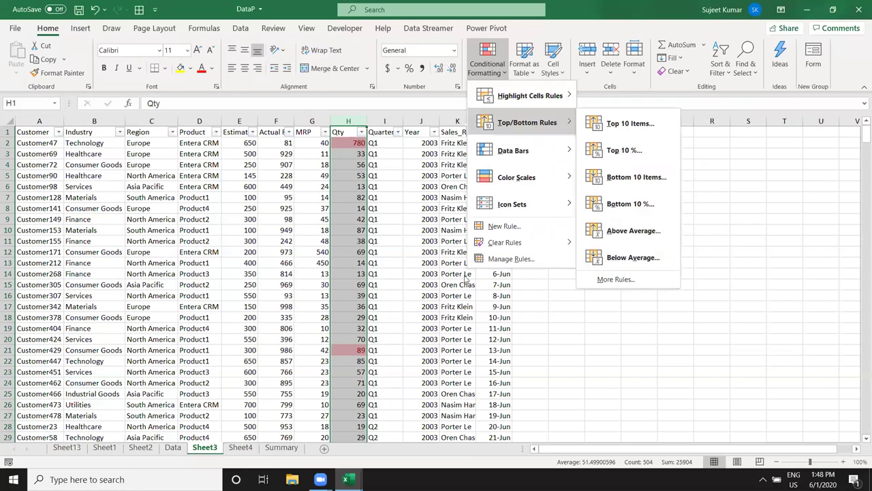
{"action": "left_click", "coordinate": [369, 231]}
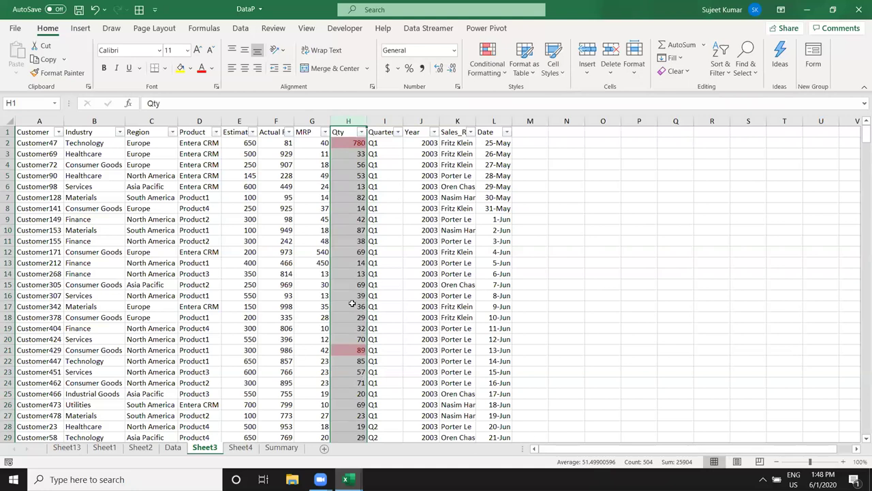
{"action": "left_click", "coordinate": [300, 240]}
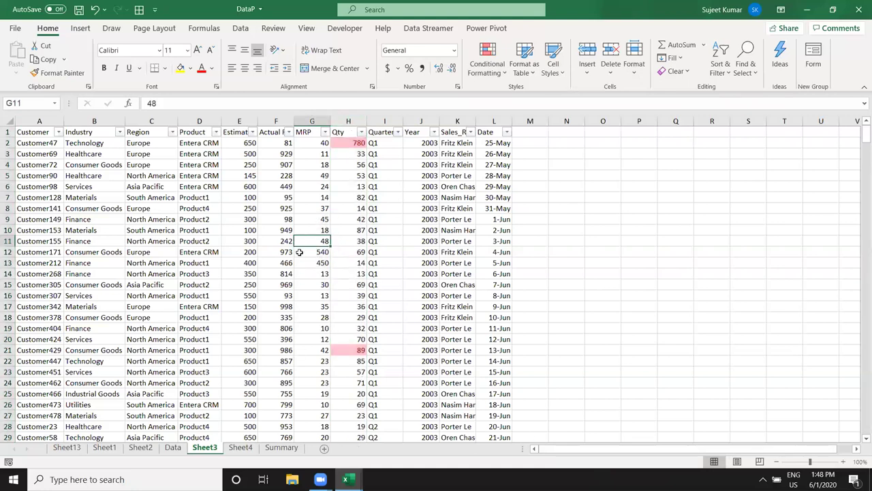
{"action": "left_click", "coordinate": [308, 121]}
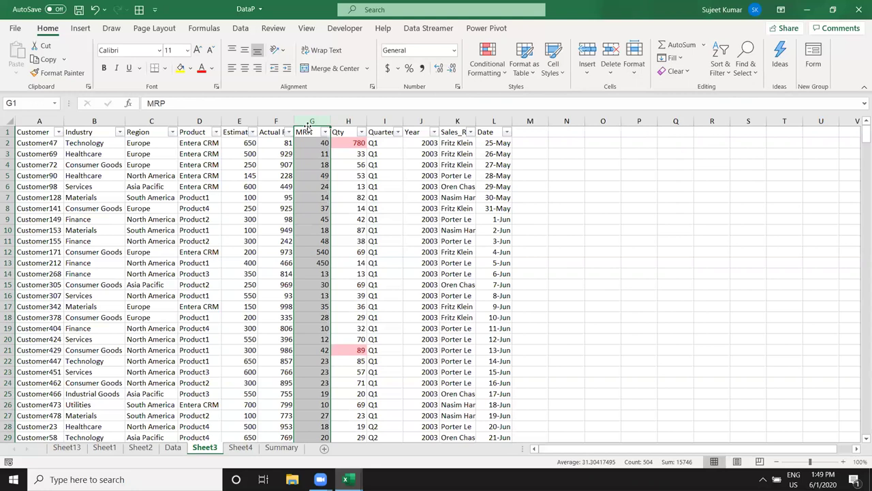
{"action": "left_click", "coordinate": [486, 67]}
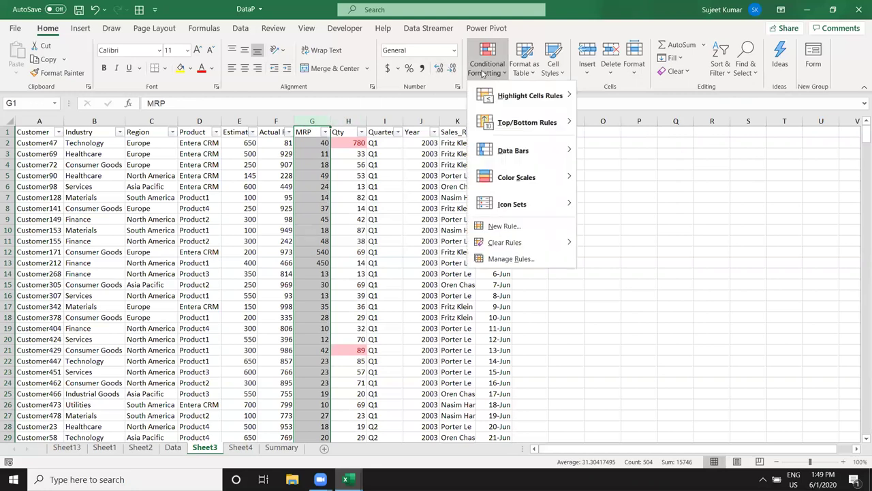
{"action": "mouse_move", "coordinate": [508, 122]}
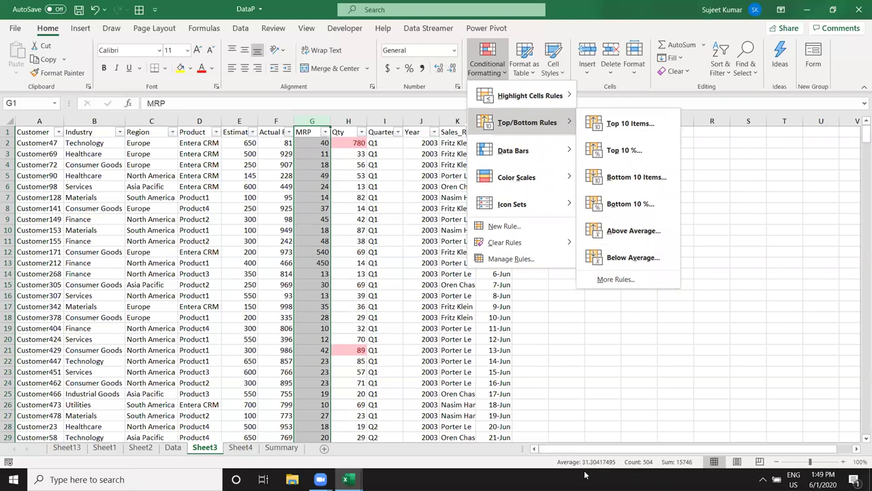
{"action": "left_click", "coordinate": [633, 232]}
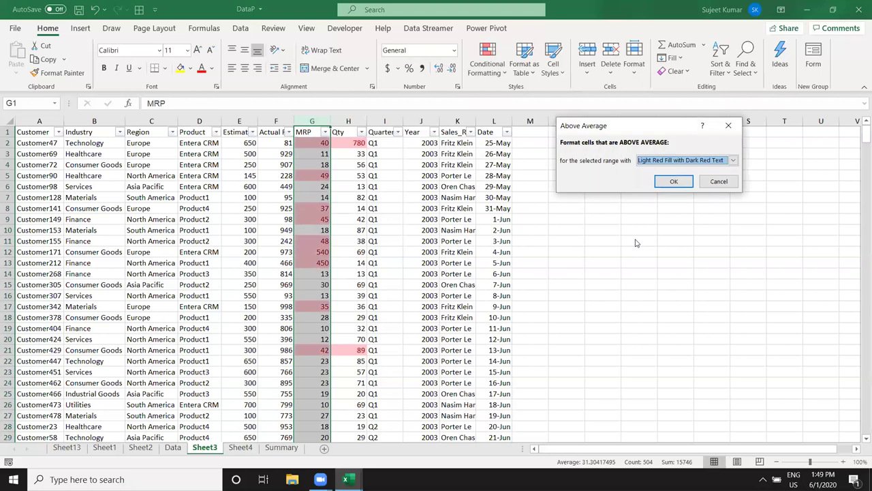
{"action": "left_click", "coordinate": [719, 181]}
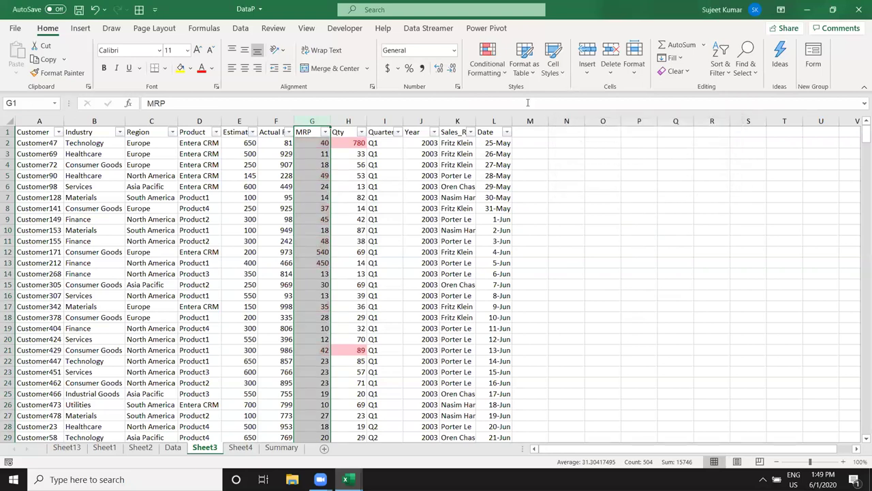
{"action": "left_click", "coordinate": [492, 69]}
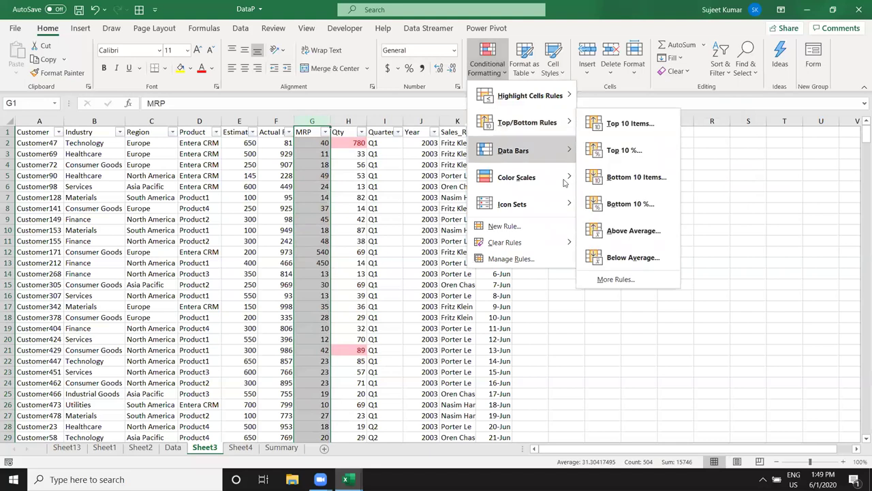
{"action": "left_click", "coordinate": [624, 258]}
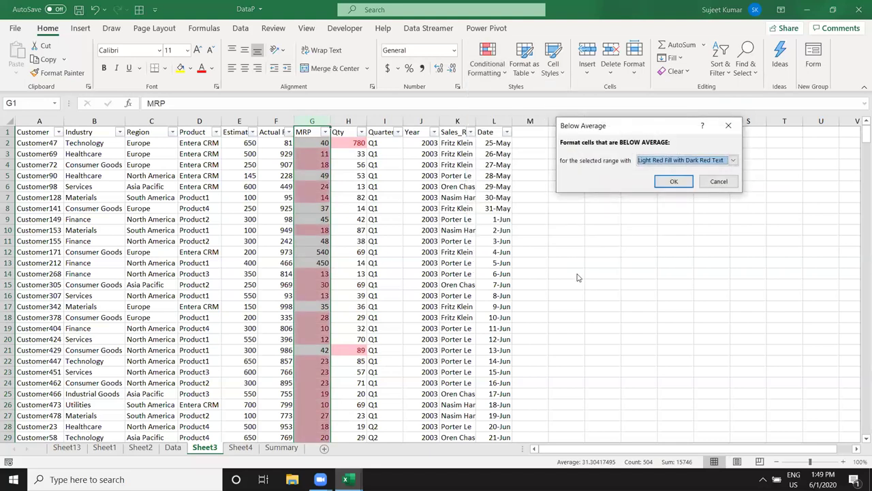
{"action": "left_click", "coordinate": [719, 182]}
{"action": "left_click", "coordinate": [505, 75]}
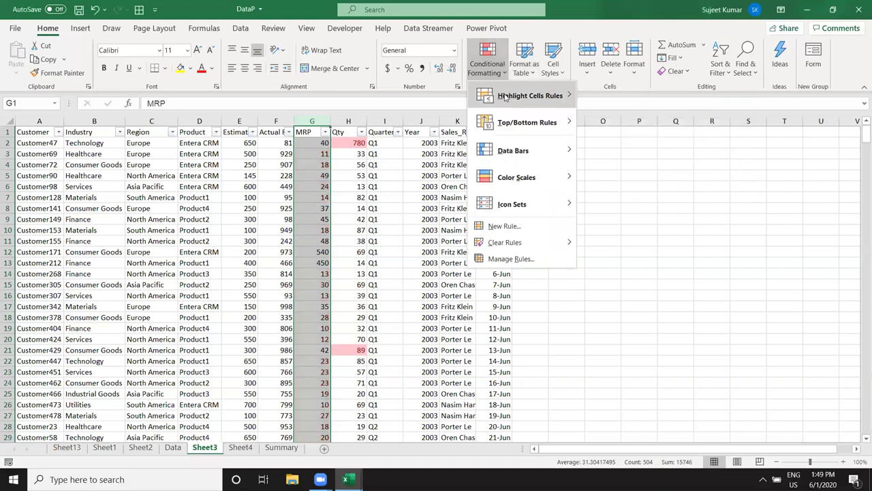
{"action": "mouse_move", "coordinate": [510, 117]}
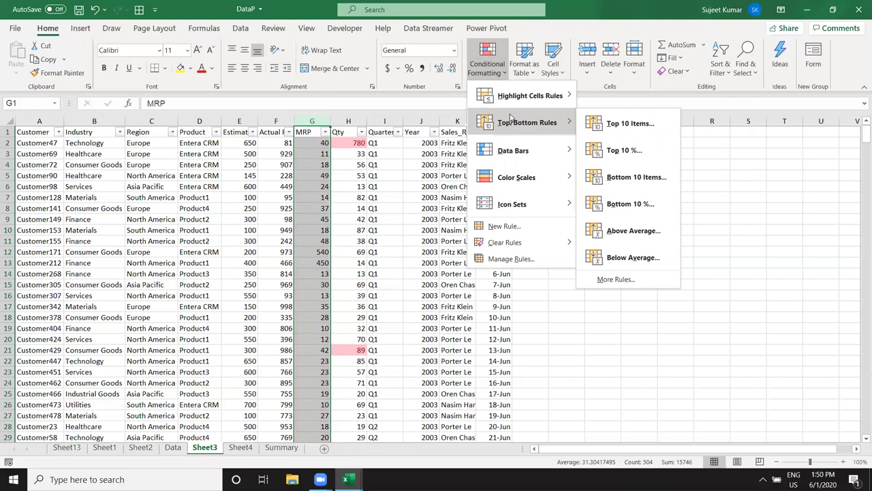
{"action": "key", "text": "Escape"}
{"action": "key", "text": "Escape"}
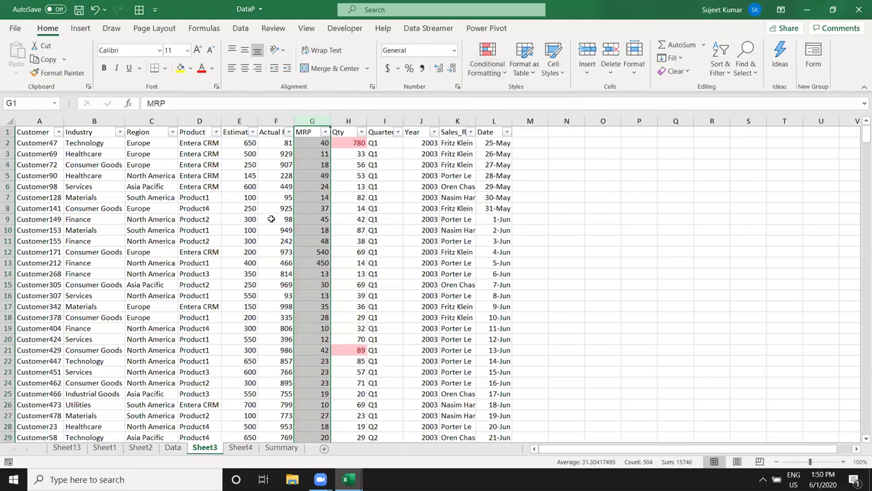
Widen column E so the full 'Estimated Revenue ($000)' header shows.
{"action": "left_click", "coordinate": [268, 157]}
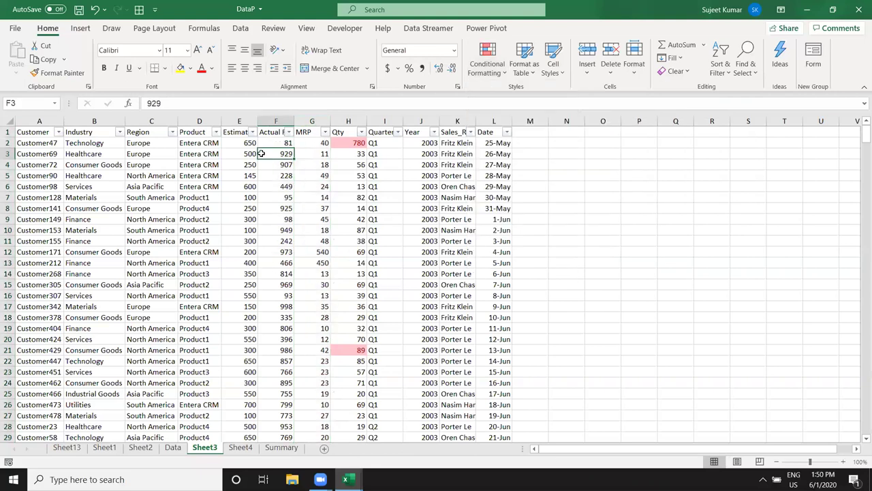
{"action": "left_click", "coordinate": [239, 143]}
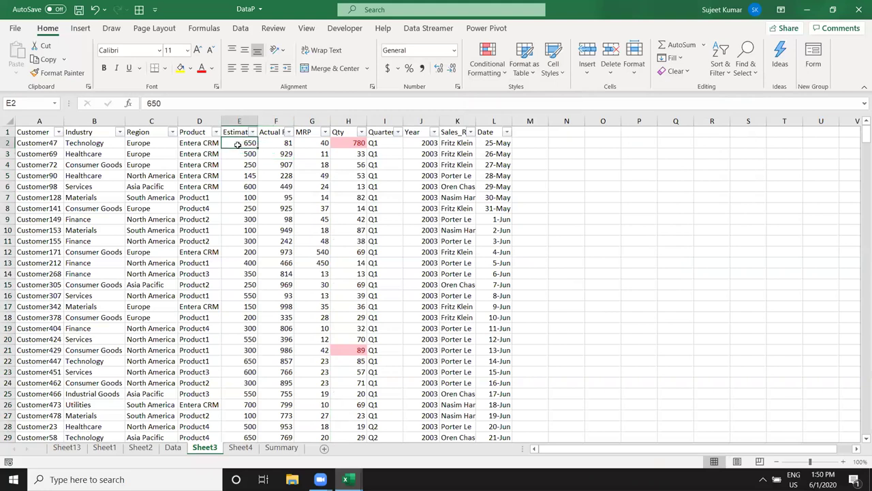
{"action": "left_click", "coordinate": [232, 154]}
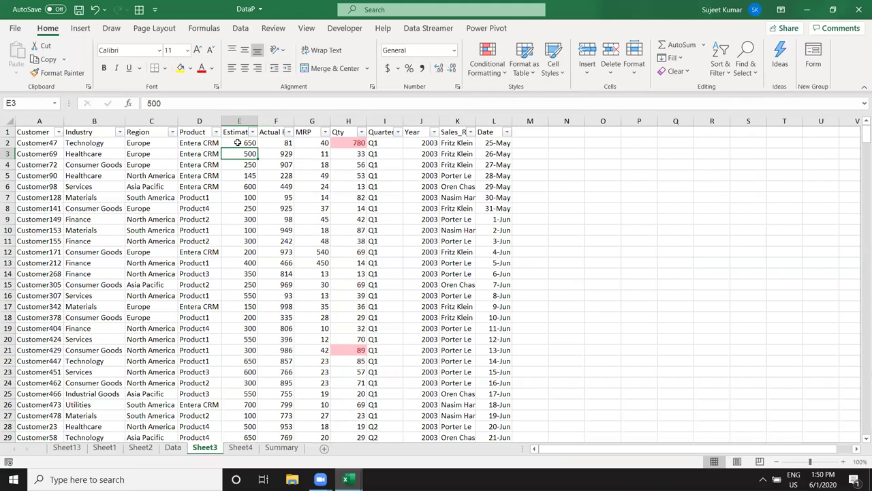
{"action": "left_click", "coordinate": [239, 121]}
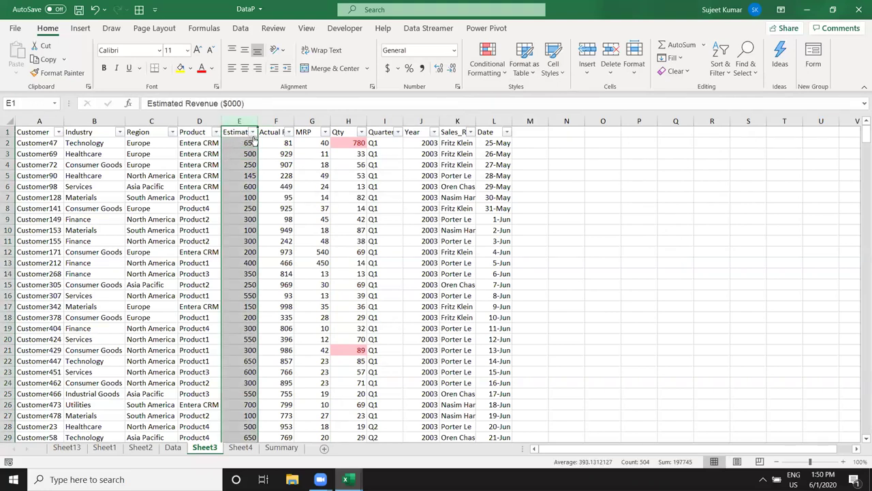
{"action": "left_click_drag", "start_coordinate": [259, 121], "coordinate": [334, 120]}
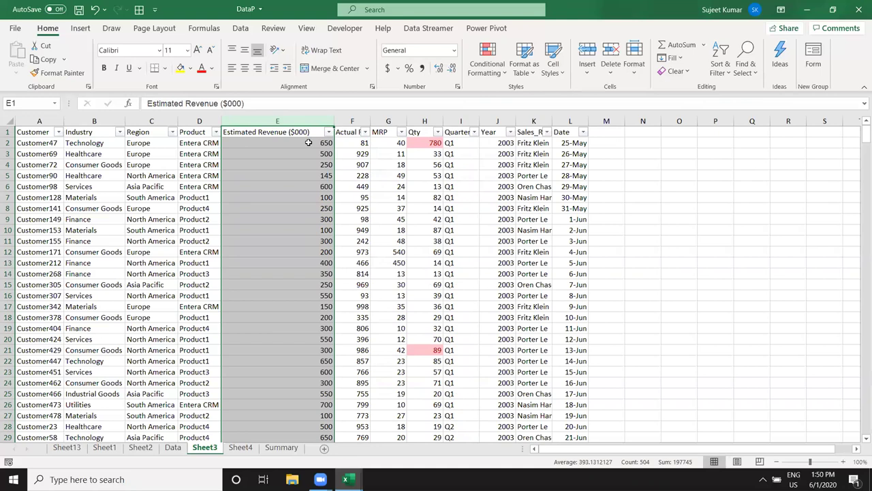
Add solid fill blue data bars to the Estimated Revenue values.
{"action": "left_click", "coordinate": [488, 65]}
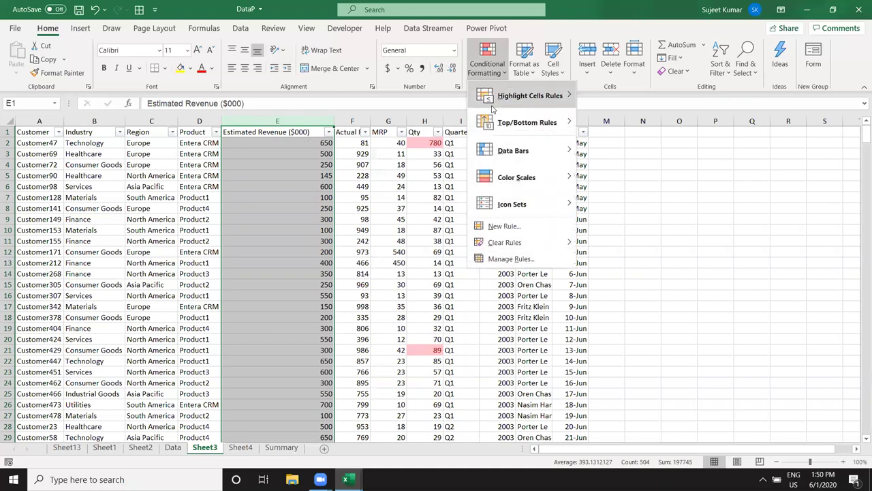
{"action": "mouse_move", "coordinate": [505, 153]}
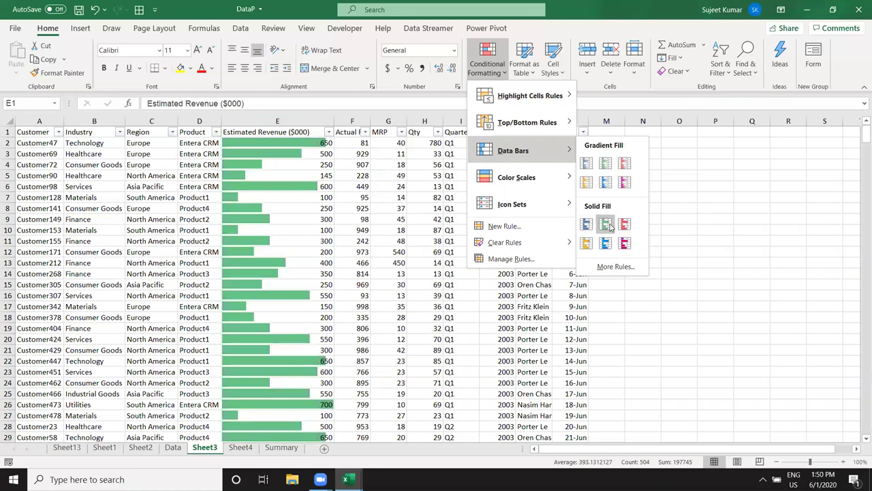
{"action": "left_click", "coordinate": [587, 225]}
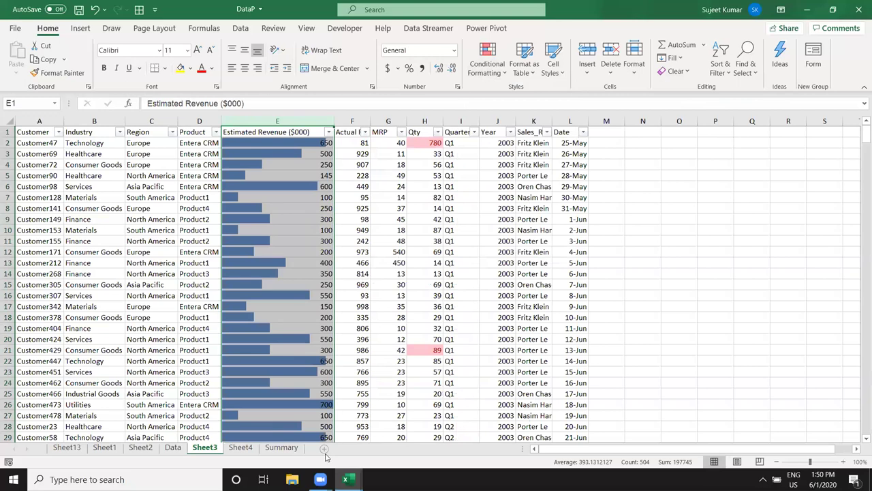
On Sheet4, enter the numbers 1 to 10 in cells I1:I10.
{"action": "left_click", "coordinate": [249, 450]}
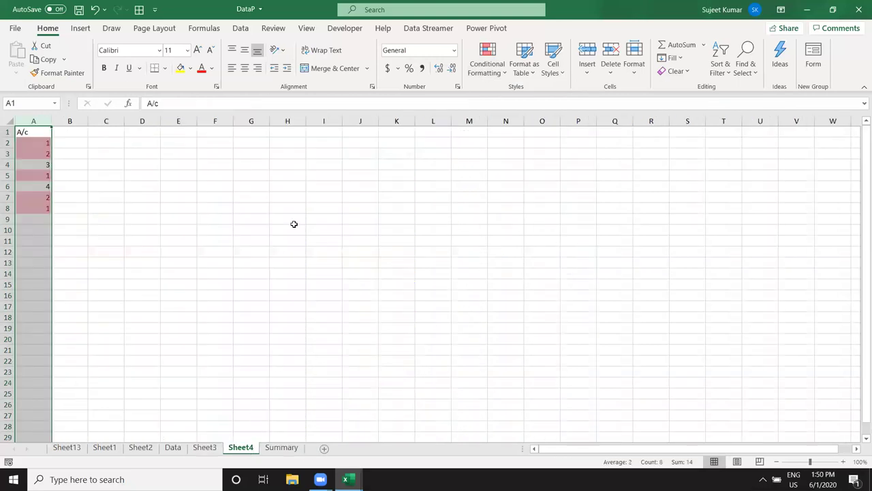
{"action": "left_click", "coordinate": [326, 133]}
{"action": "type", "text": "1 2 3 4 5"}
{"action": "key", "text": "ctrl+Return"}
{"action": "type", "text": "6 7 8 9 10"}
{"action": "key", "text": "ctrl+Return"}
Select I1:I10, widen column I and bring up the Data Bars styles.
{"action": "key", "text": "ctrl+shift+Up"}
{"action": "left_click_drag", "start_coordinate": [341, 112], "coordinate": [353, 112]}
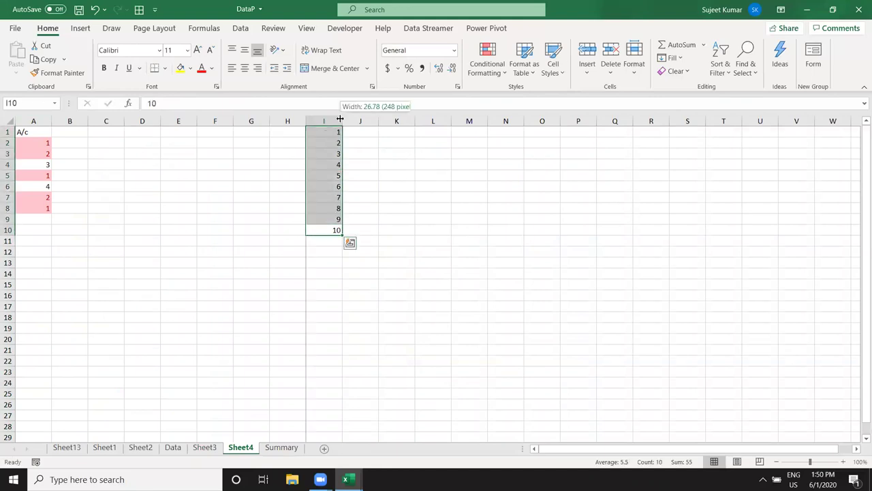
{"action": "left_click", "coordinate": [487, 60]}
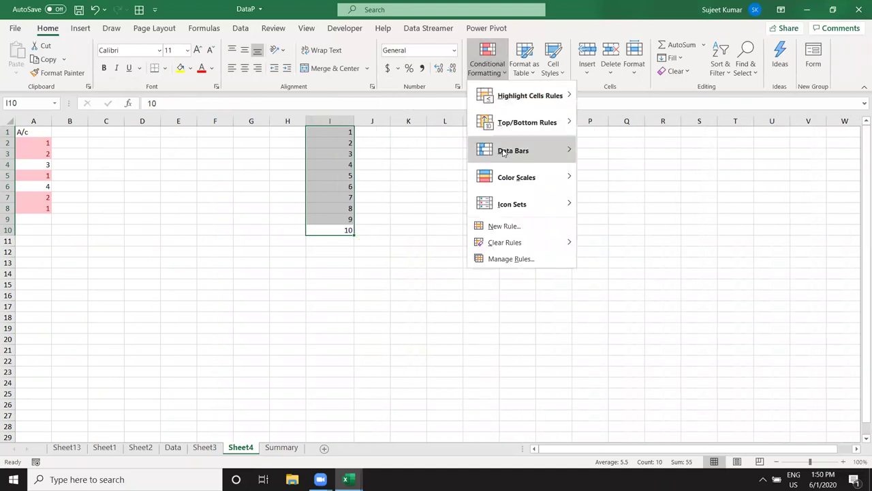
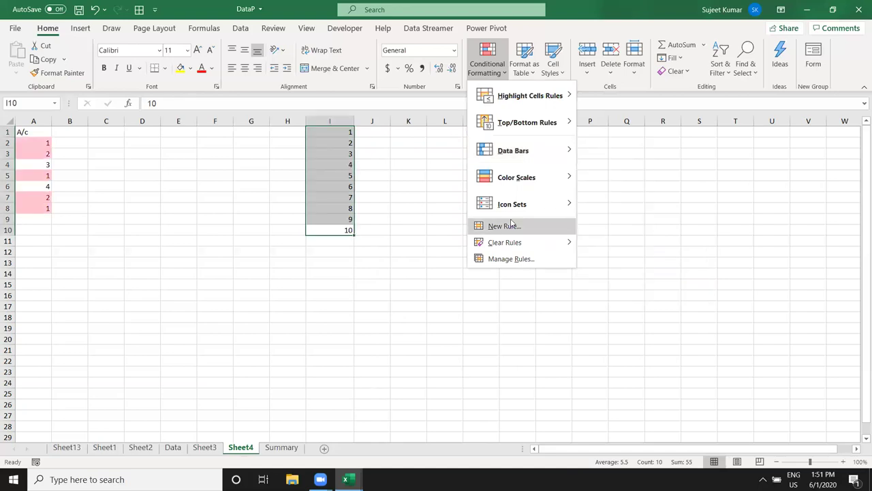
Preview colour scales, data bars and 3 Triangles icon sets on column I, applying none of them.
{"action": "mouse_move", "coordinate": [538, 178]}
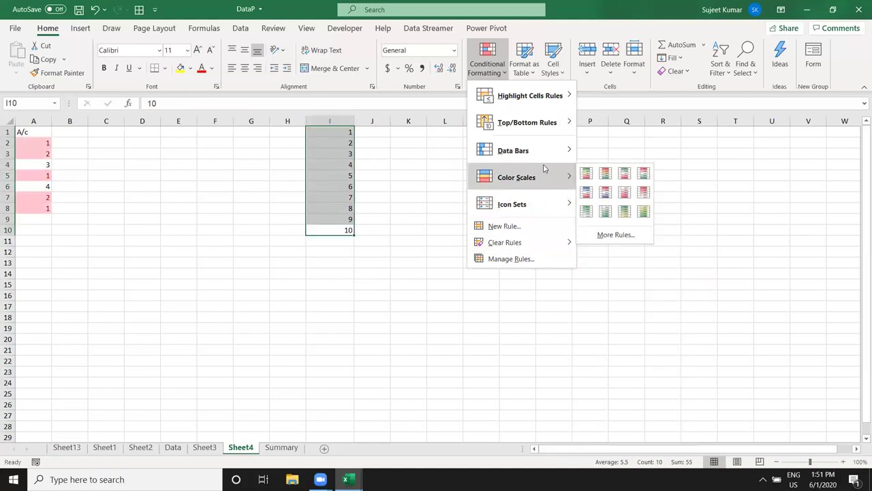
{"action": "mouse_move", "coordinate": [545, 154]}
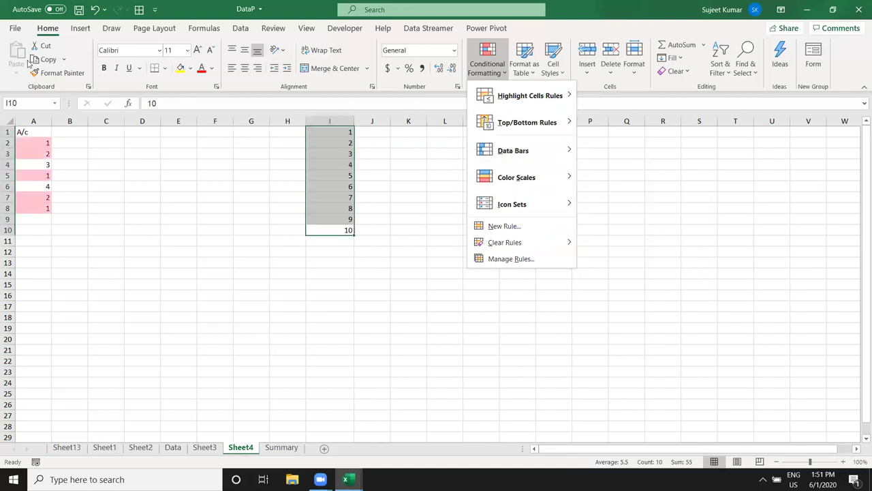
{"action": "mouse_move", "coordinate": [567, 177]}
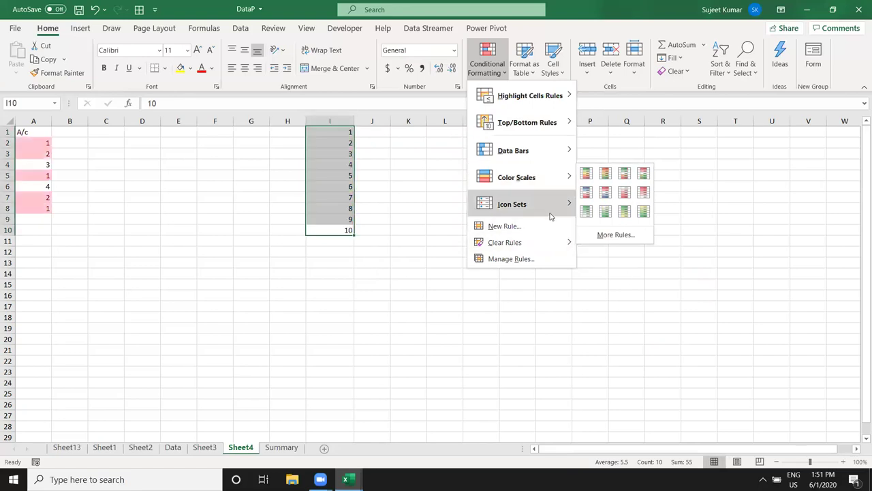
{"action": "mouse_move", "coordinate": [552, 216]}
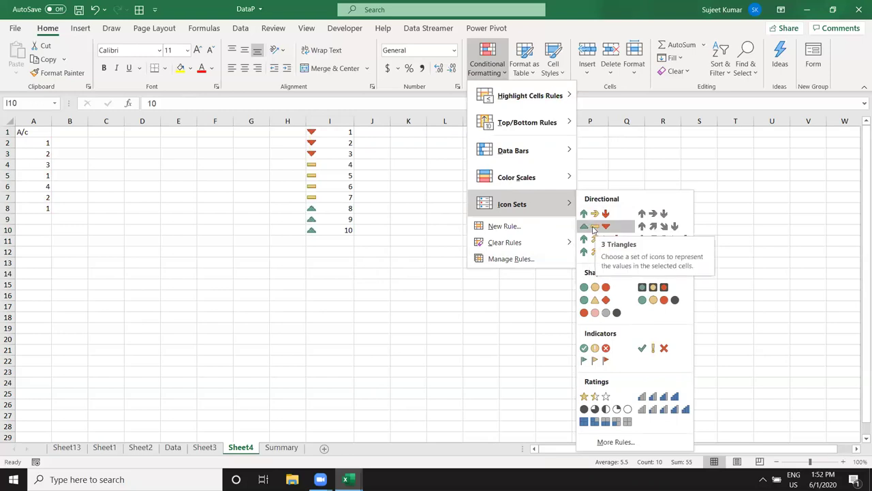
{"action": "key", "text": "Escape"}
{"action": "key", "text": "Escape"}
On a new sheet, head column A 'Name' and fill a sample name down to row 110.
{"action": "left_click", "coordinate": [325, 449]}
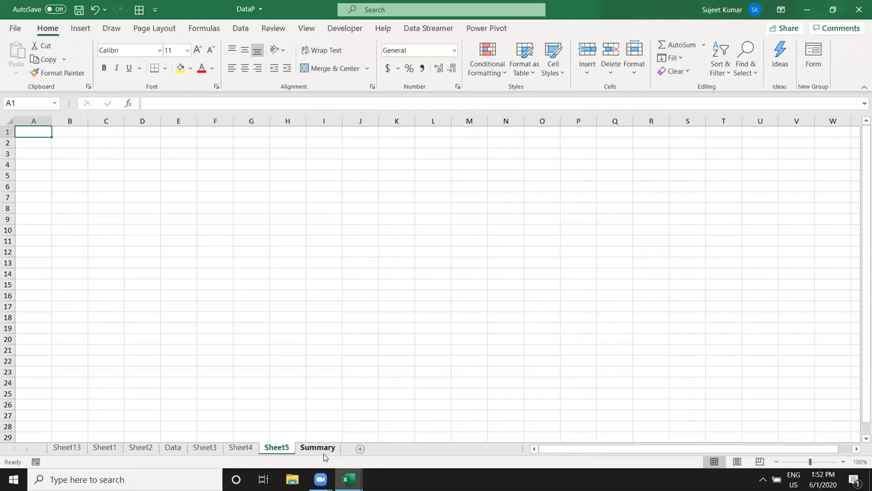
{"action": "type", "text": "Name"}
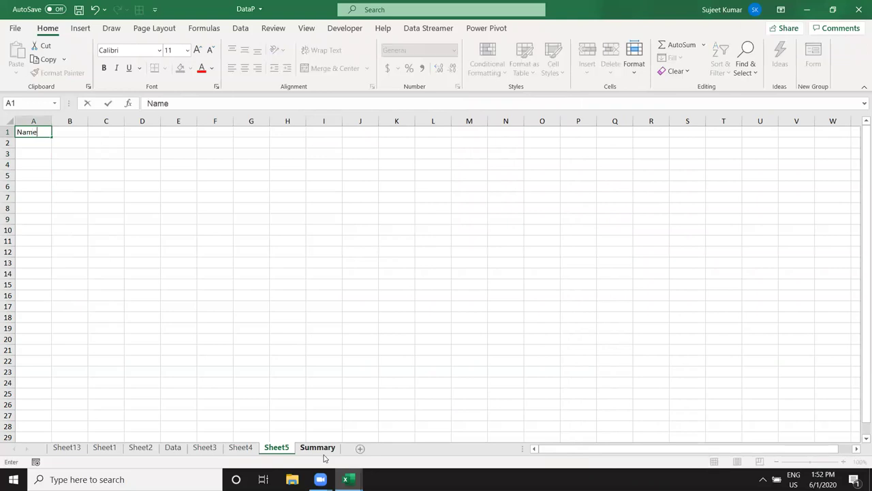
{"action": "key", "text": "Return"}
{"action": "type", "text": "Puja"}
{"action": "key", "text": "Return"}
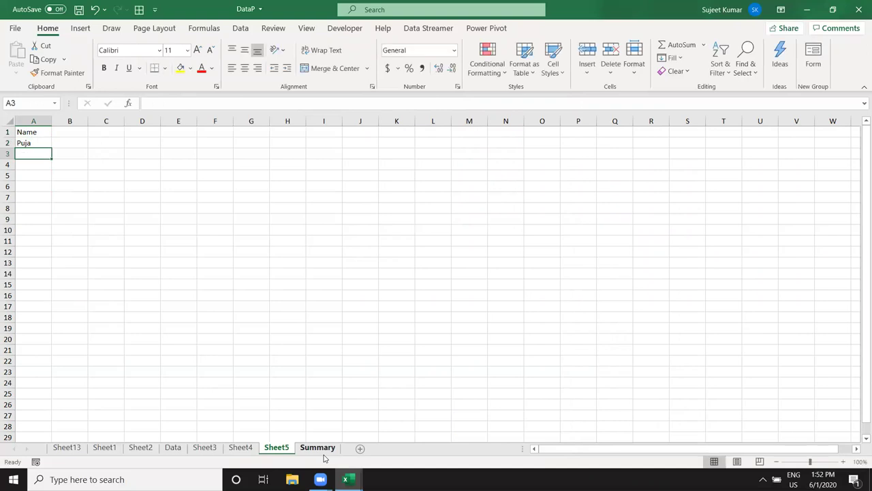
{"action": "left_click", "coordinate": [48, 144]}
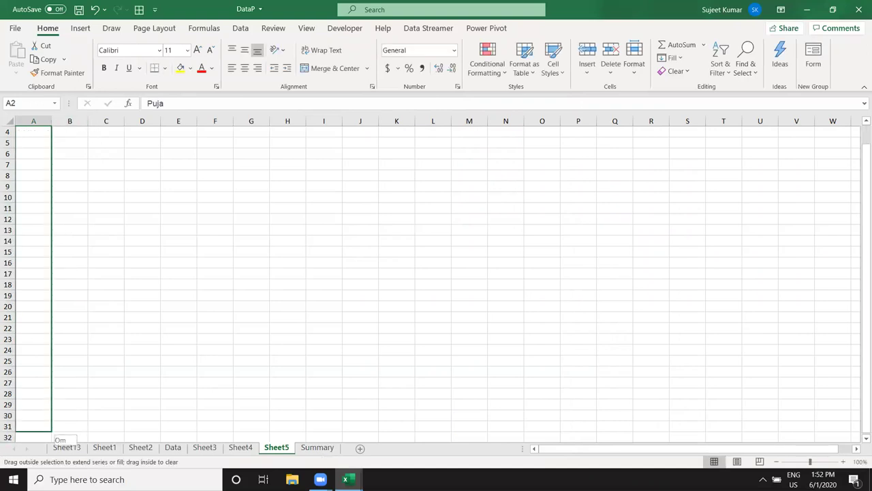
{"action": "left_click_drag", "start_coordinate": [50, 145], "coordinate": [56, 474]}
{"action": "key", "text": "ctrl+Home"}
Head column B 'Score' and enter =RANDBETWEEN(10,90) in B2.
{"action": "key", "text": "Right"}
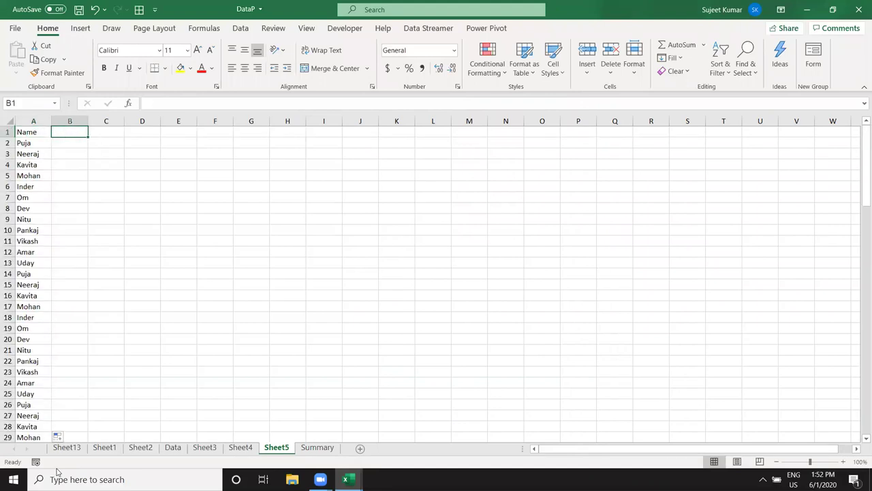
{"action": "type", "text": "fa"}
{"action": "key", "text": "BackSpace"}
{"action": "key", "text": "BackSpace"}
{"action": "type", "text": "Score"}
{"action": "key", "text": "Return"}
{"action": "type", "text": "="}
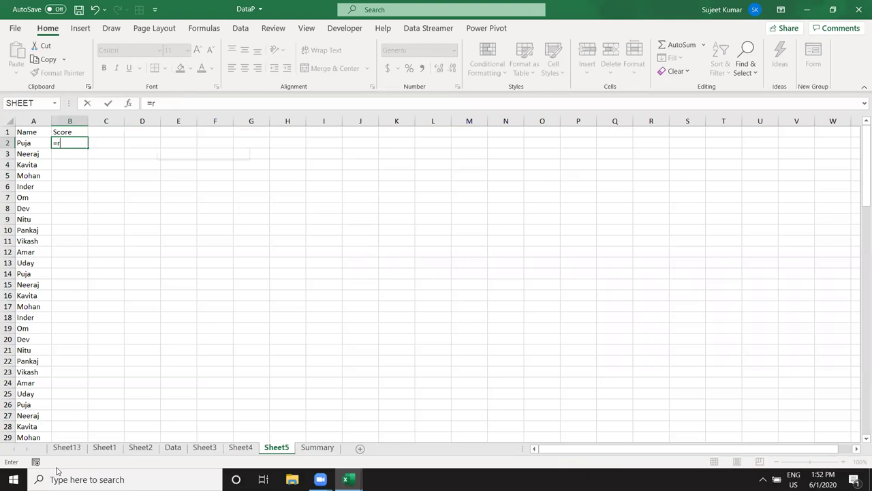
{"action": "type", "text": "ra"}
{"action": "key", "text": "Down"}
{"action": "key", "text": "Down"}
{"action": "key", "text": "Down"}
{"action": "key", "text": "Tab"}
{"action": "type", "text": "10,90"}
{"action": "key", "text": "Return"}
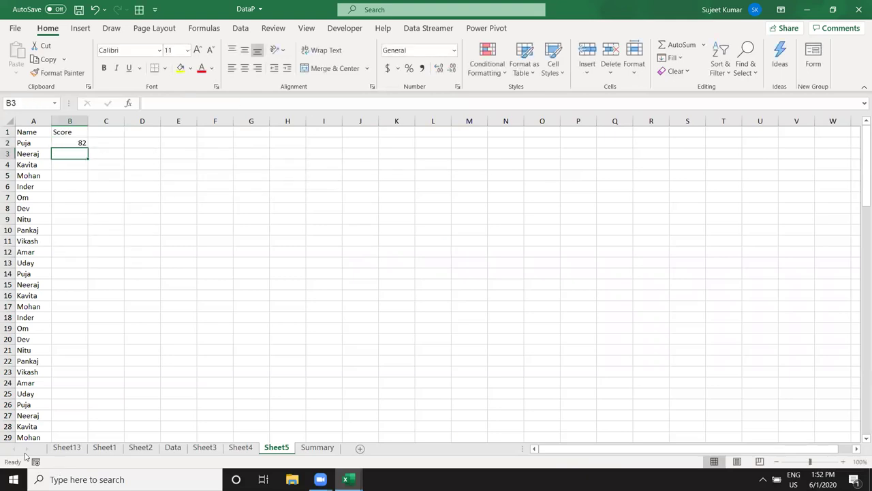
Fill the random formula down the Score column and paste it back as fixed values.
{"action": "left_click", "coordinate": [68, 143]}
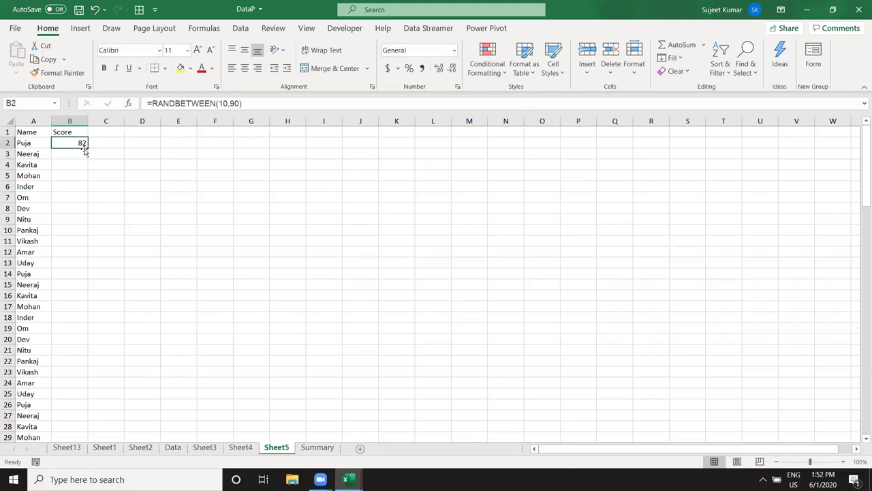
{"action": "double_click", "coordinate": [86, 147]}
{"action": "key", "text": "ctrl+c"}
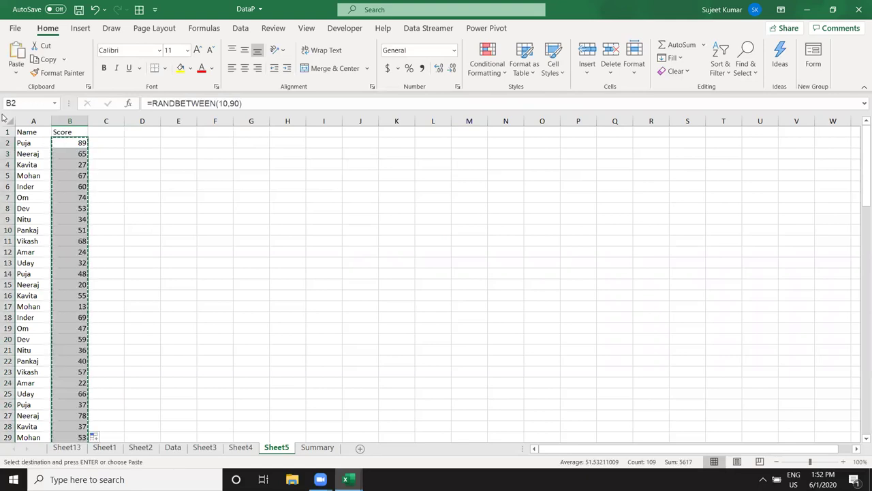
{"action": "left_click", "coordinate": [13, 73]}
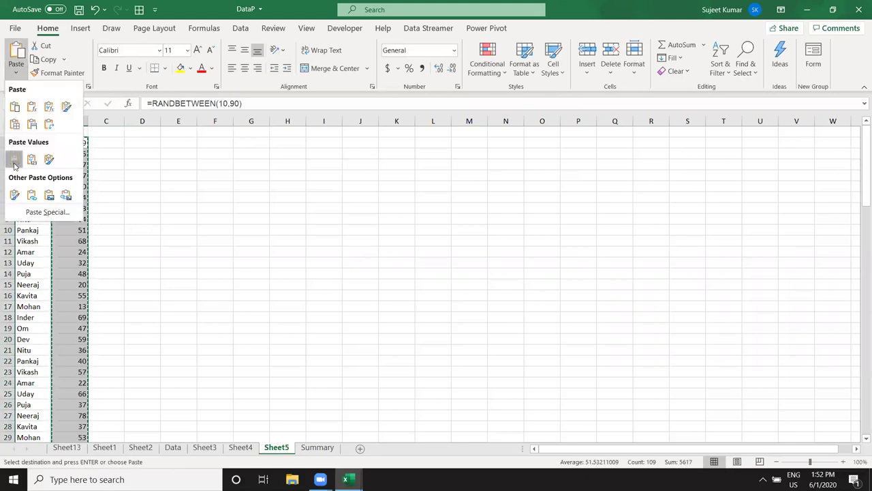
{"action": "left_click", "coordinate": [15, 159]}
{"action": "left_click", "coordinate": [165, 142]}
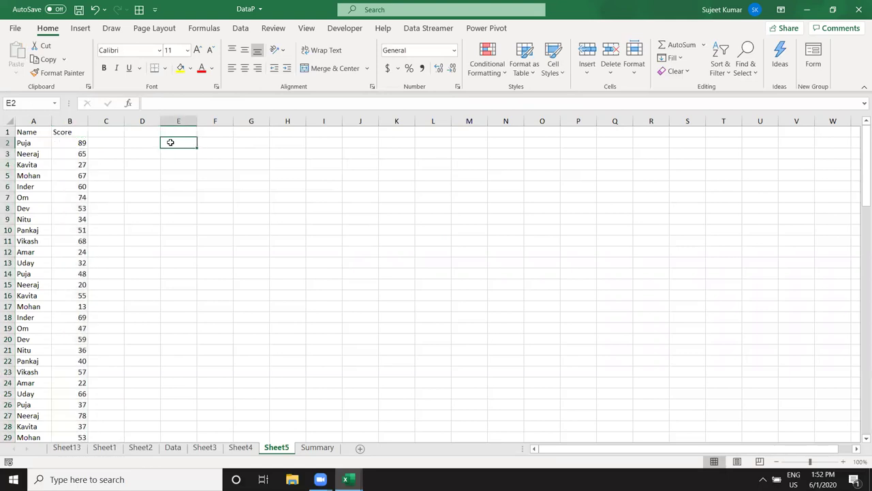
Enter the grading key in E2:F4: >60 Pass, 40-60 Re-Test, <40 Fail.
{"action": "type", "text": ">60"}
{"action": "key", "text": "Tab"}
{"action": "type", "text": "Pass"}
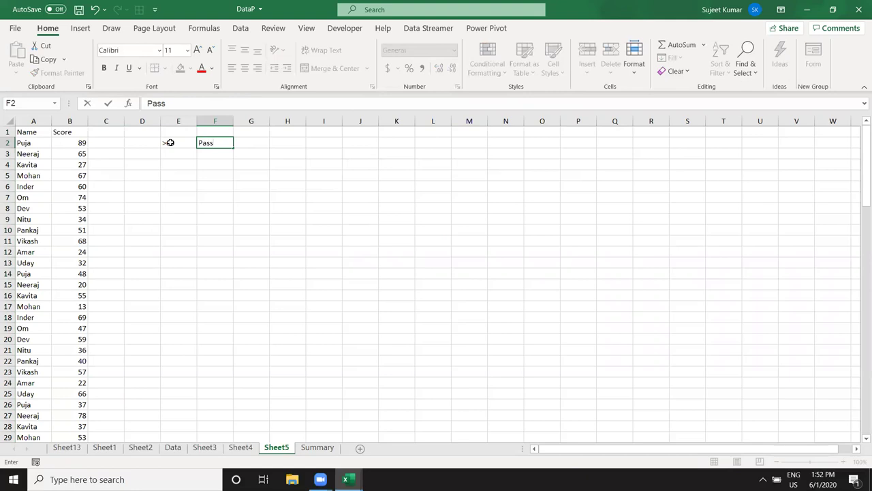
{"action": "key", "text": "Return"}
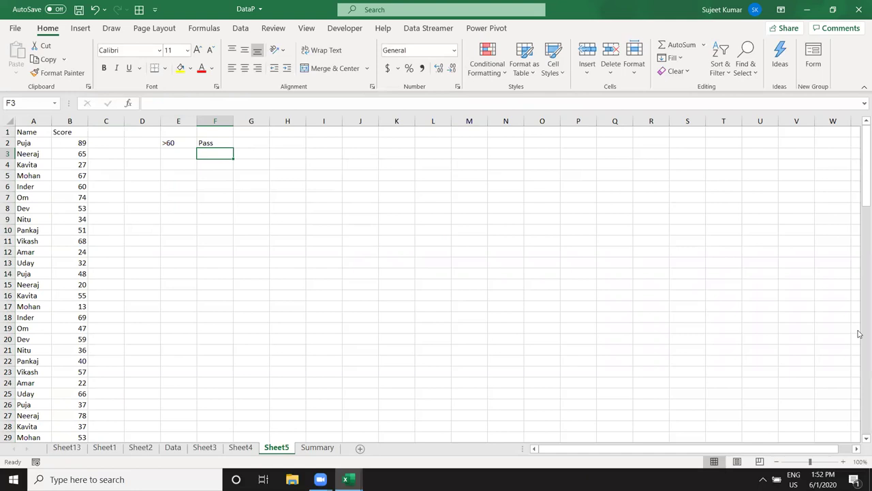
{"action": "key", "text": "Left"}
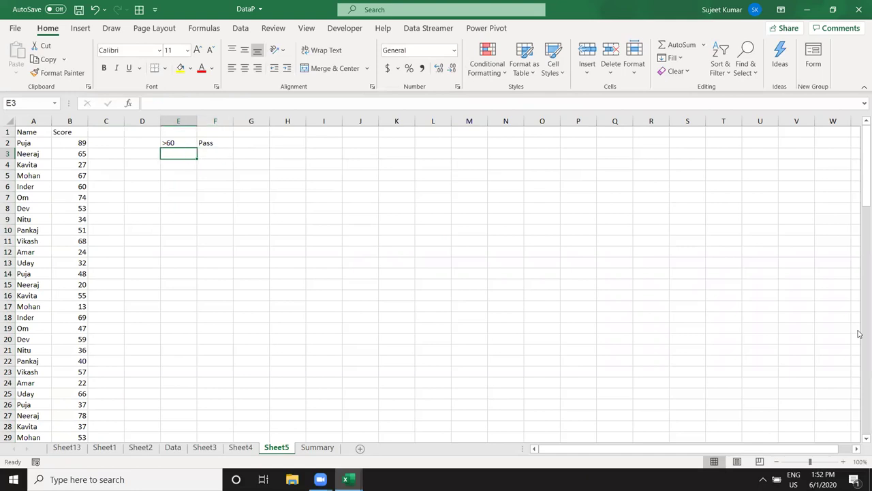
{"action": "type", "text": "40-6"}
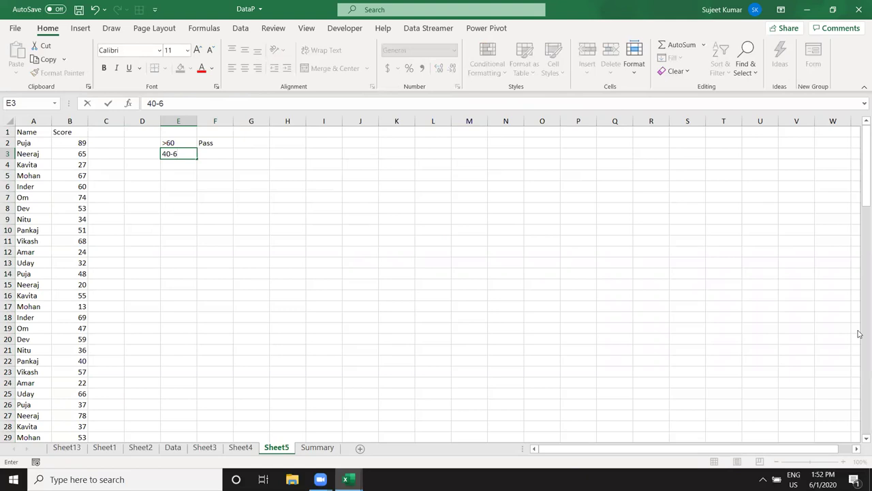
{"action": "type", "text": "0"}
{"action": "key", "text": "Tab"}
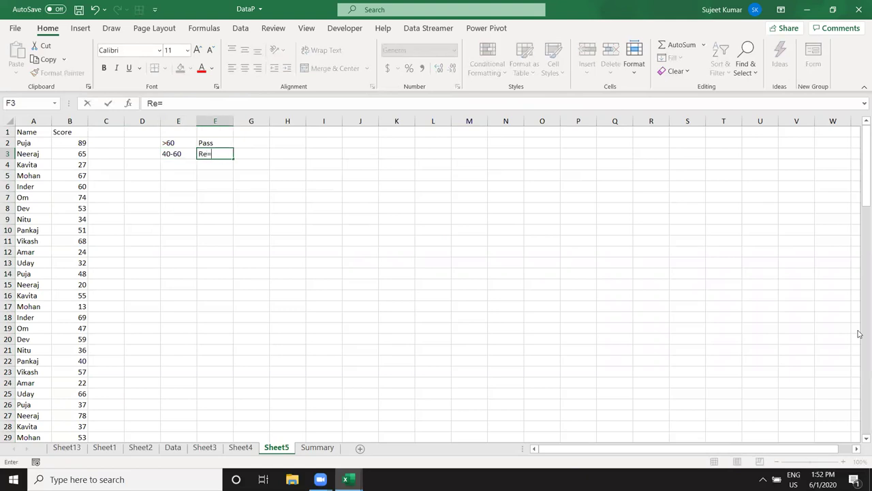
{"action": "type", "text": "est"}
{"action": "key", "text": "Return"}
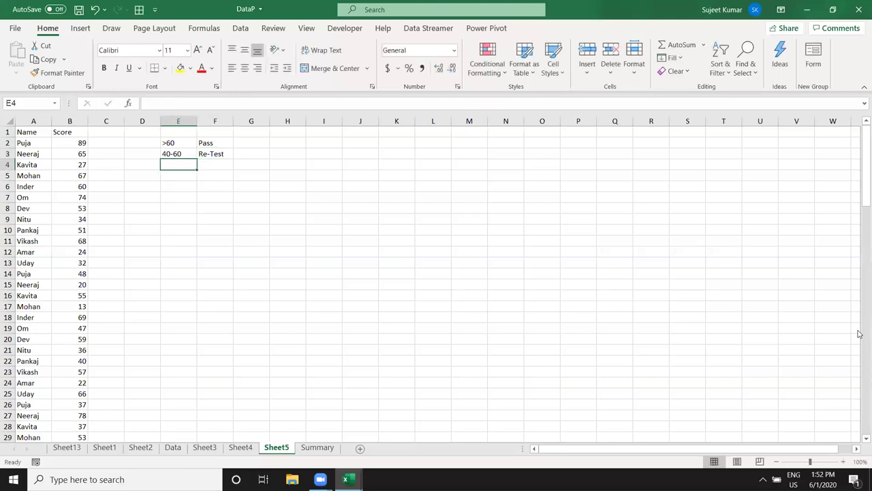
{"action": "type", "text": "<"}
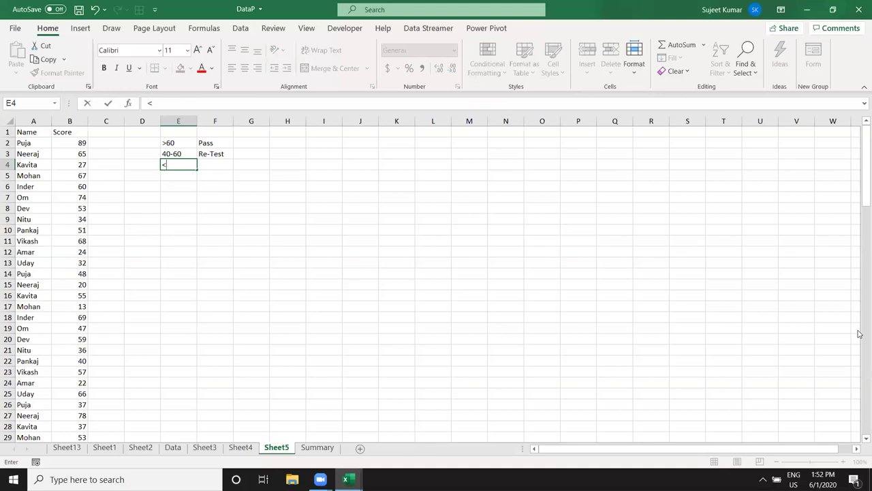
{"action": "type", "text": "40"}
{"action": "key", "text": "Tab"}
{"action": "type", "text": "F"}
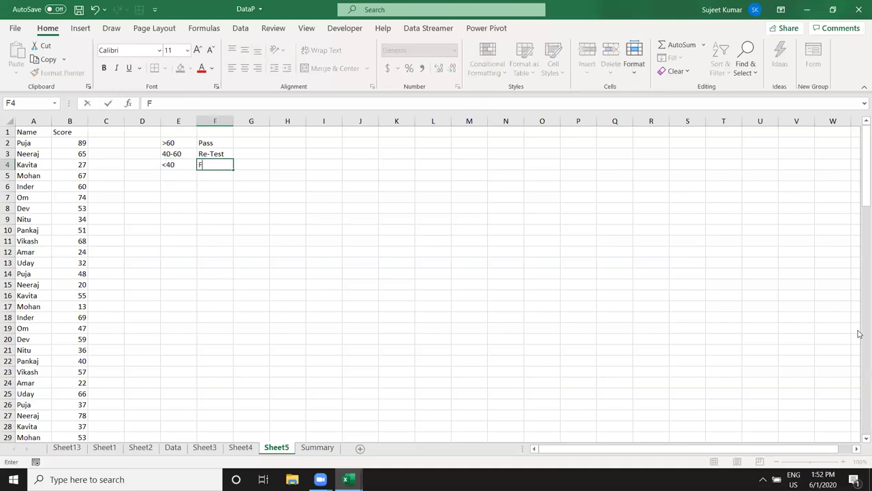
{"action": "type", "text": "ail"}
{"action": "key", "text": "Return"}
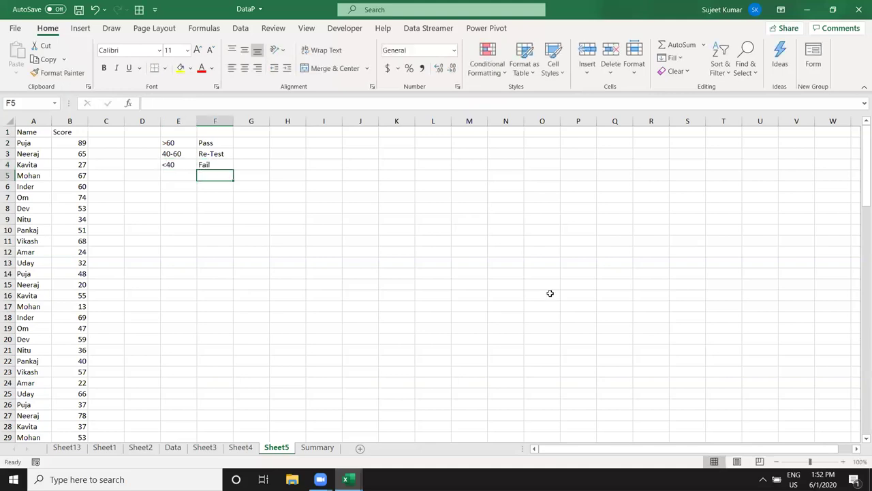
Start an IF grade formula in C2, then cancel it unfinished.
{"action": "left_click", "coordinate": [96, 148]}
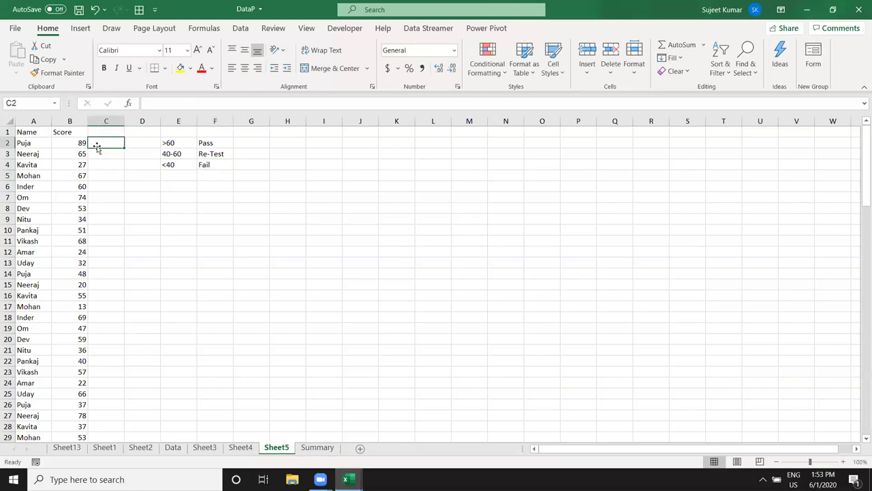
{"action": "type", "text": "=if"}
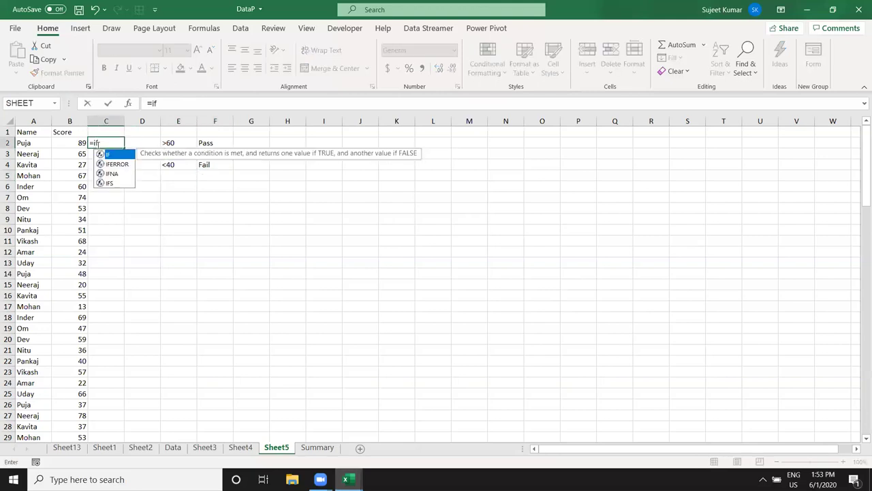
{"action": "key", "text": "Escape"}
{"action": "key", "text": "Escape"}
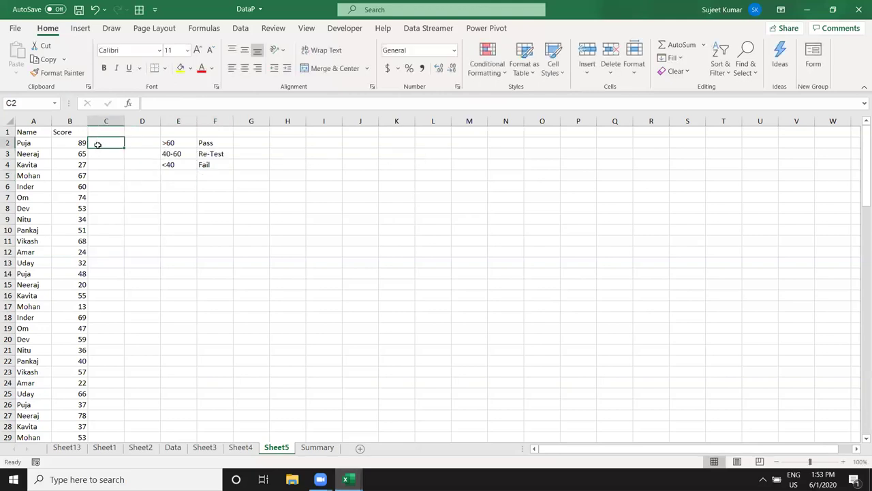
Give the whole Score column the 3 Symbols (Uncircled) check, exclamation and cross icon set.
{"action": "left_click", "coordinate": [65, 120]}
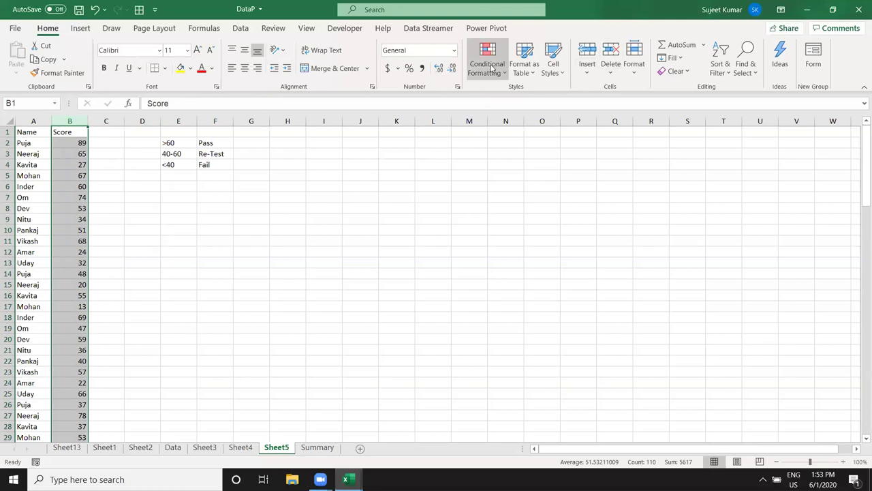
{"action": "left_click", "coordinate": [491, 68]}
{"action": "mouse_move", "coordinate": [567, 198]}
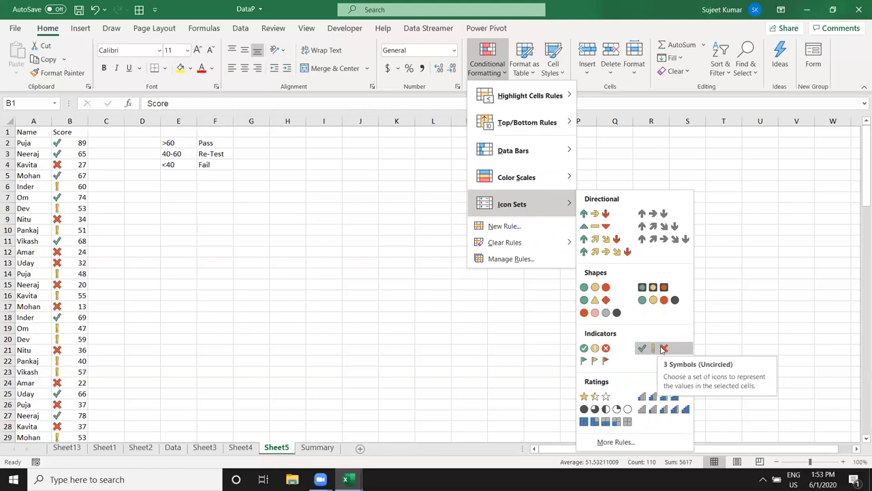
{"action": "left_click", "coordinate": [663, 349]}
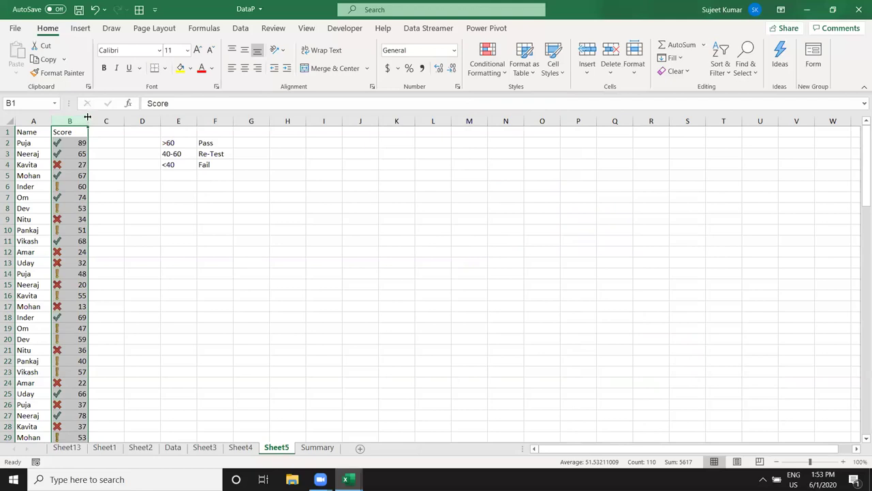
{"action": "left_click", "coordinate": [488, 75]}
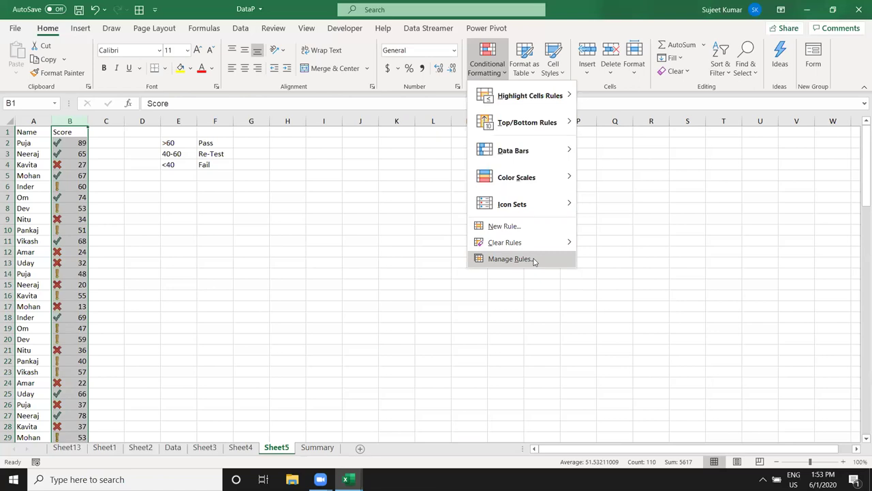
Open the Score column's Icon Set rule for editing from Manage Rules.
{"action": "left_click", "coordinate": [534, 262]}
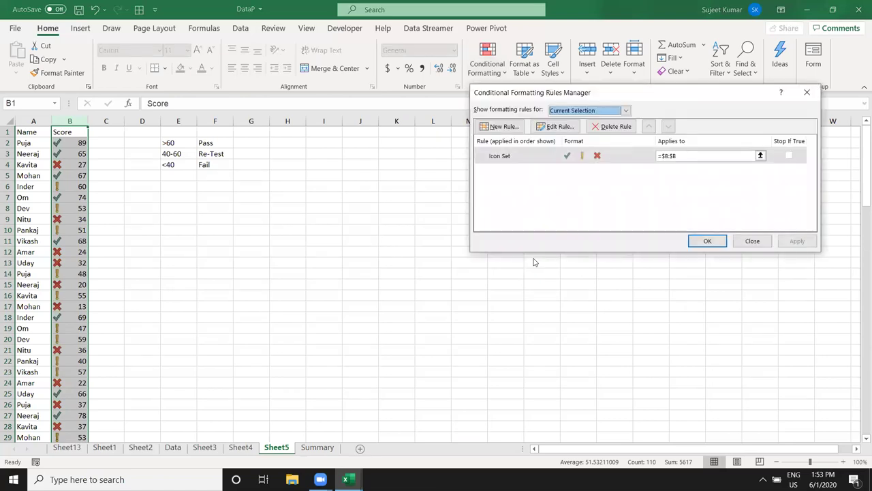
{"action": "left_click_drag", "start_coordinate": [627, 94], "coordinate": [458, 113]}
{"action": "left_click", "coordinate": [335, 183]}
{"action": "key", "text": "Return"}
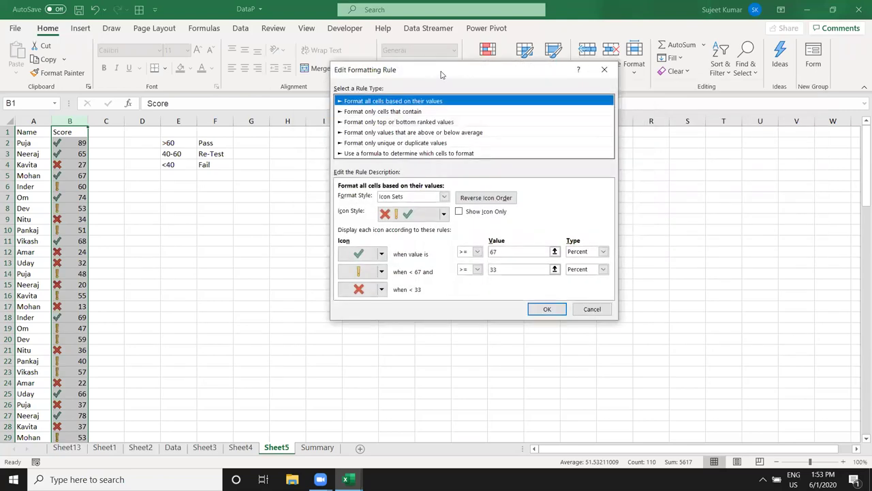
{"action": "left_click_drag", "start_coordinate": [441, 74], "coordinate": [298, 97]}
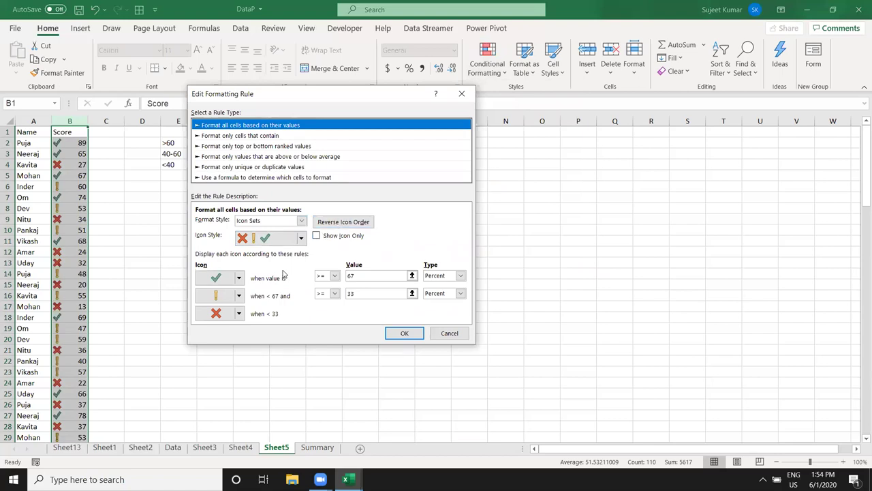
Switch both icon cutoffs to Number with values 60 and 40, and apply the rule.
{"action": "left_click", "coordinate": [437, 275]}
{"action": "left_click", "coordinate": [434, 285]}
{"action": "left_click", "coordinate": [433, 294]}
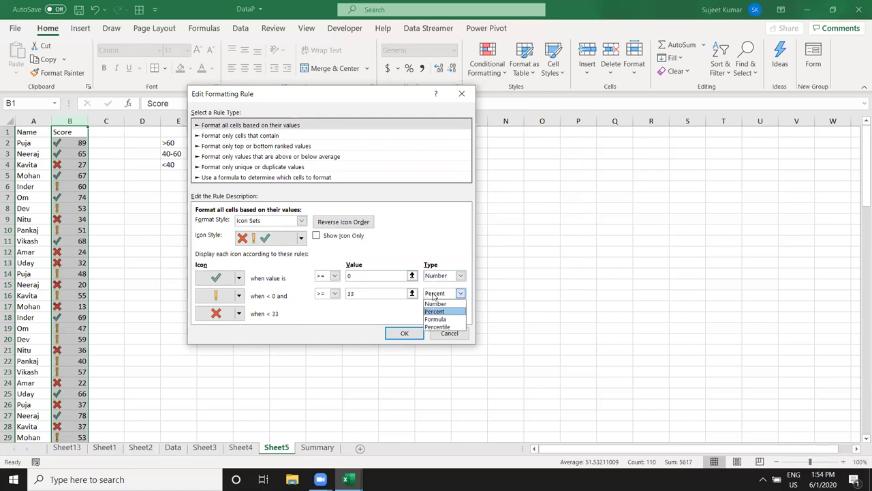
{"action": "left_click", "coordinate": [436, 304]}
{"action": "double_click", "coordinate": [359, 276]}
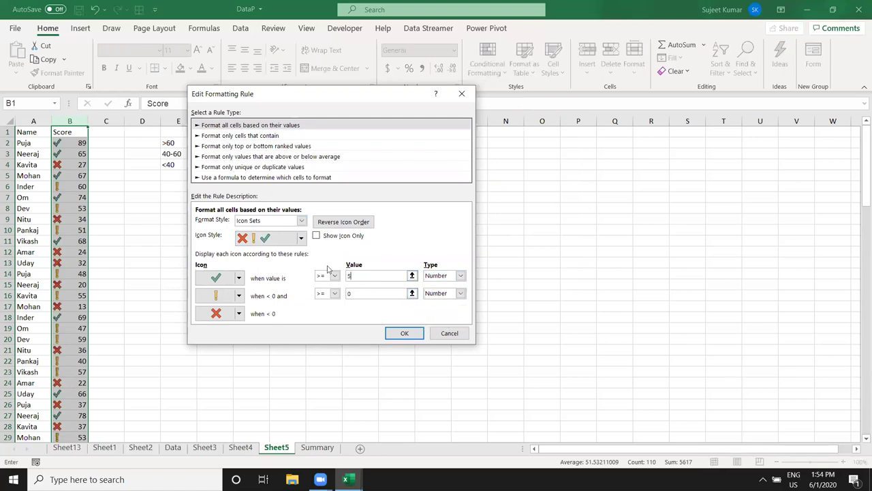
{"action": "type", "text": "60"}
{"action": "double_click", "coordinate": [372, 293]}
{"action": "type", "text": "40"}
{"action": "left_click", "coordinate": [230, 310]}
{"action": "left_click", "coordinate": [405, 334]}
{"action": "left_click", "coordinate": [637, 263]}
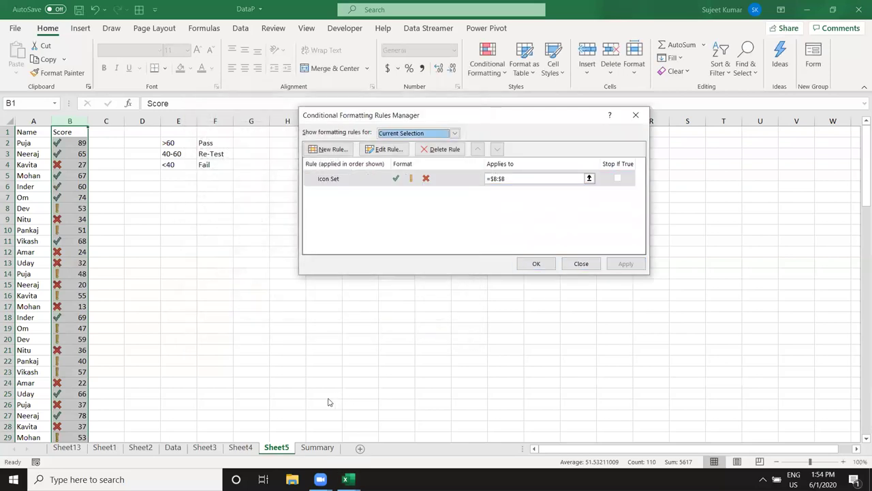
{"action": "left_click", "coordinate": [535, 263]}
Check the icons on scores B2:B7, then enter 3, 2 and 1 in D2:D4.
{"action": "left_click", "coordinate": [134, 241]}
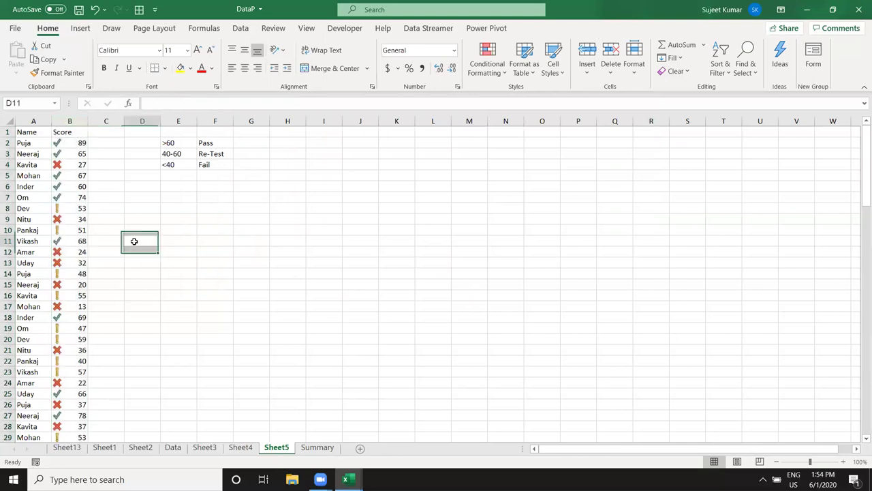
{"action": "left_click_drag", "start_coordinate": [62, 143], "coordinate": [63, 197]}
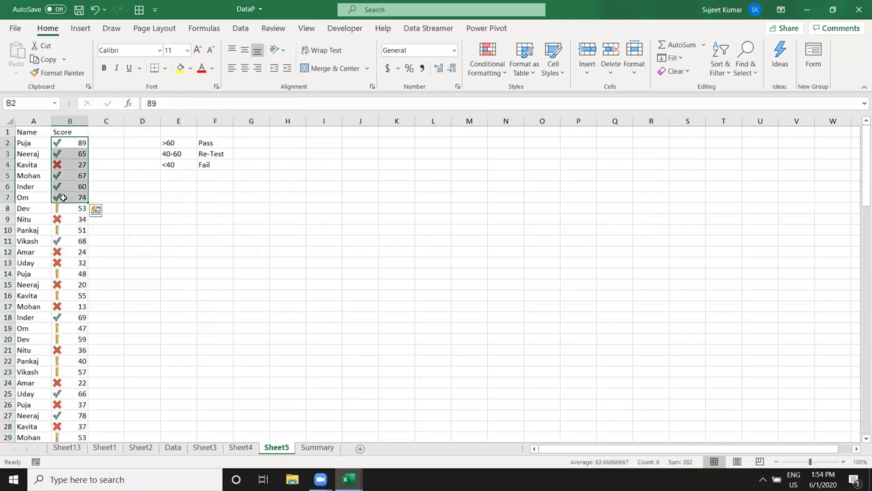
{"action": "left_click", "coordinate": [144, 143]}
{"action": "type", "text": "3"}
{"action": "key", "text": "Return"}
{"action": "type", "text": "2"}
{"action": "key", "text": "Return"}
{"action": "type", "text": "1"}
{"action": "key", "text": "Return"}
Apply the 3 Symbols (Uncircled) icon set to D2:D4.
{"action": "left_click_drag", "start_coordinate": [144, 142], "coordinate": [145, 166]}
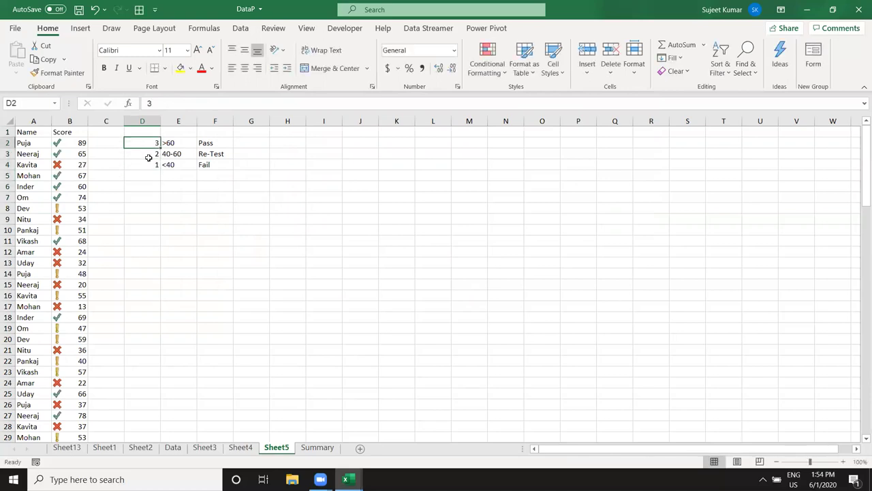
{"action": "left_click", "coordinate": [501, 73]}
{"action": "mouse_move", "coordinate": [528, 95]}
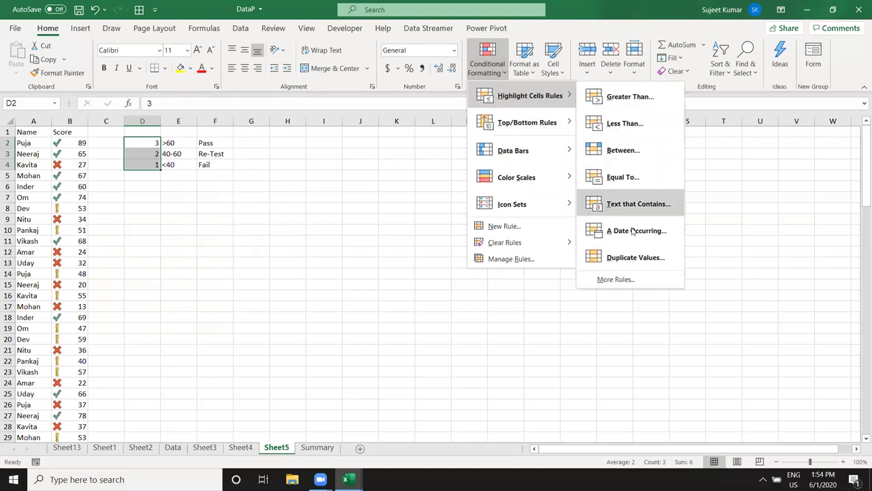
{"action": "mouse_move", "coordinate": [525, 205]}
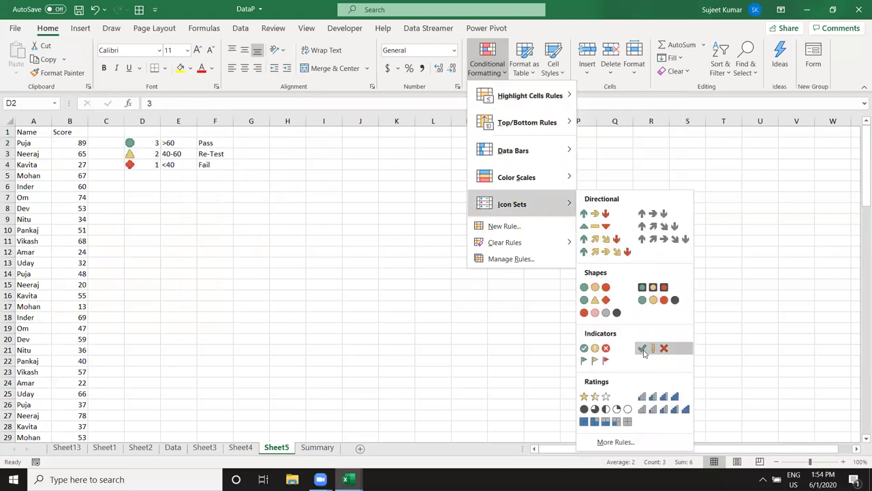
{"action": "left_click", "coordinate": [644, 349]}
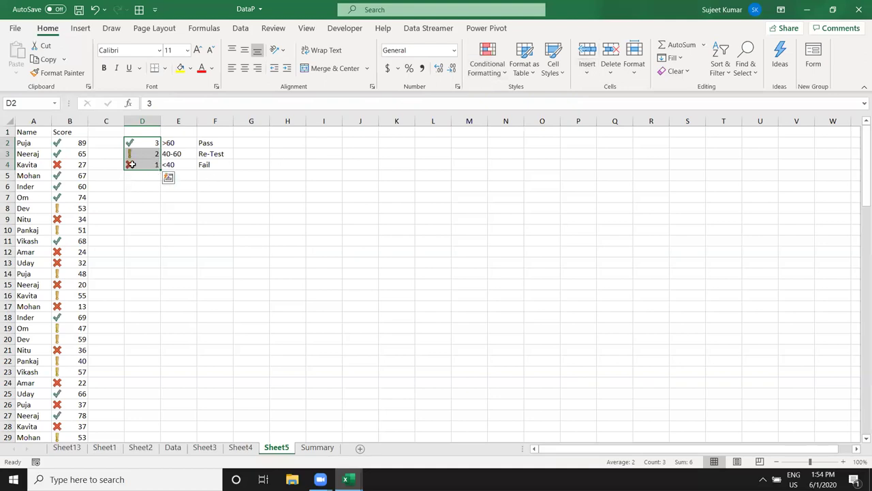
Edit the D2:D4 Icon Set rule to Show Icon Only, hiding the numbers 3, 2 and 1.
{"action": "left_click", "coordinate": [486, 72]}
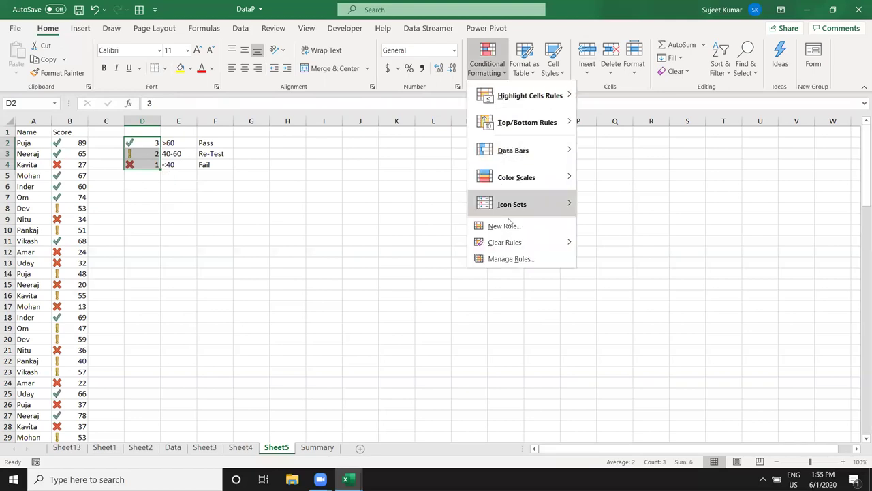
{"action": "left_click", "coordinate": [507, 261]}
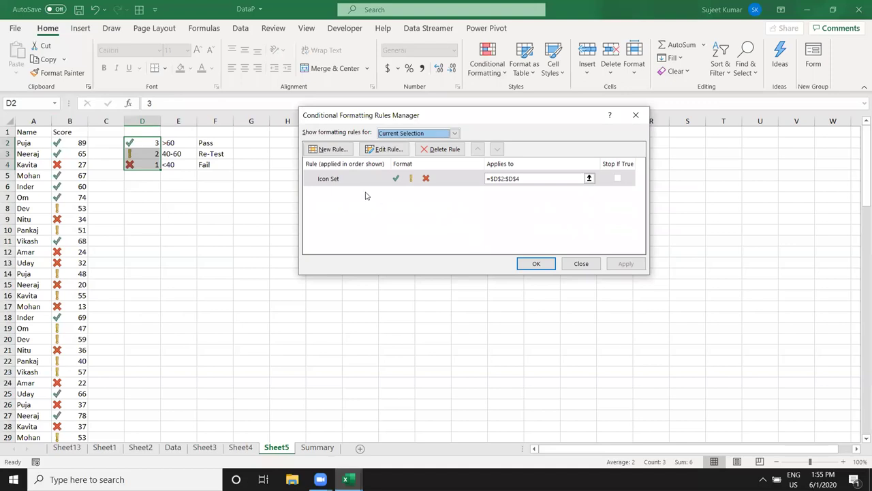
{"action": "left_click", "coordinate": [349, 183]}
{"action": "double_click", "coordinate": [349, 183]}
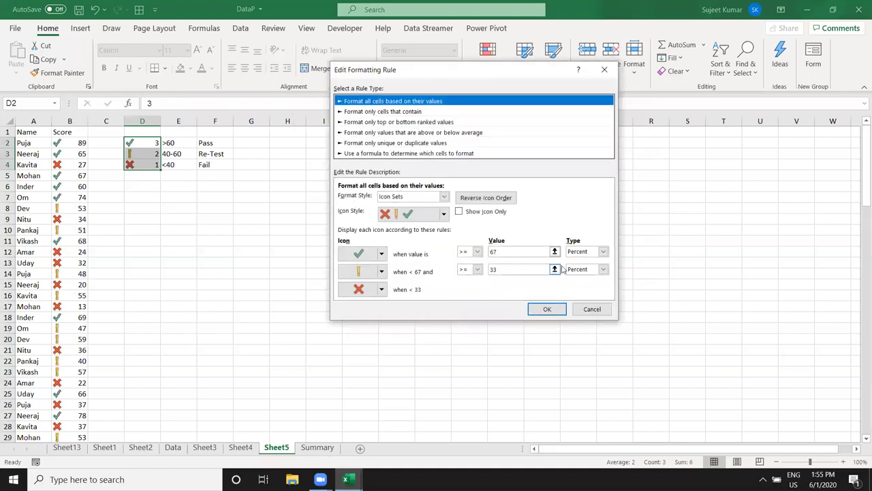
{"action": "left_click", "coordinate": [459, 212]}
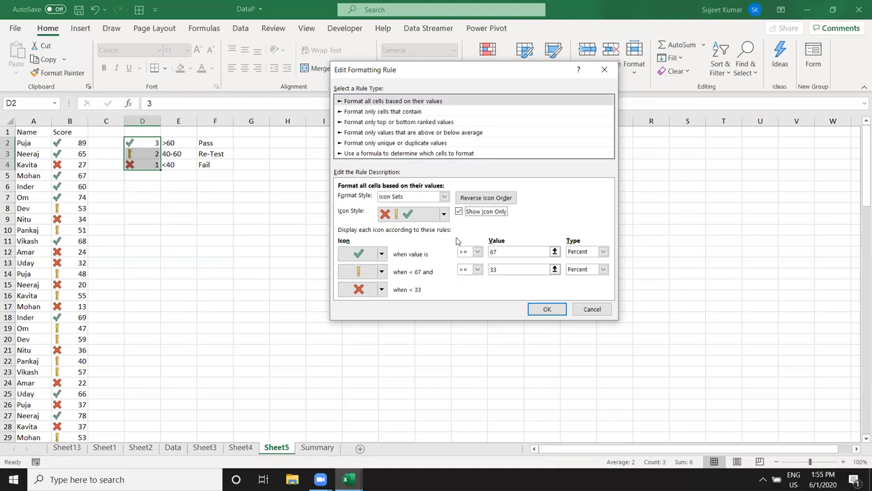
{"action": "left_click", "coordinate": [549, 310]}
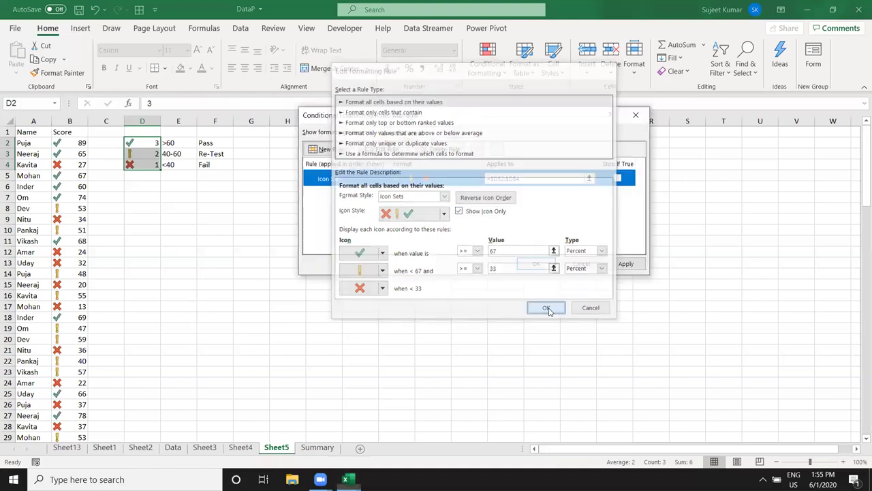
{"action": "left_click", "coordinate": [622, 265]}
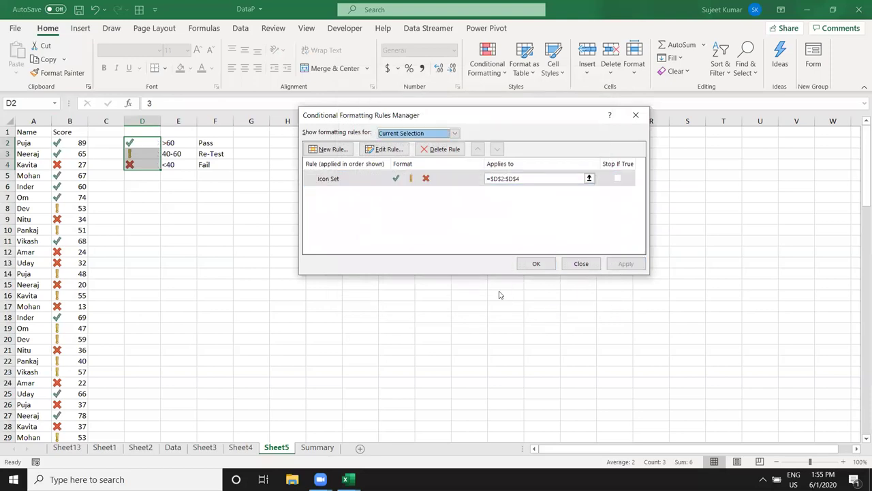
{"action": "left_click", "coordinate": [535, 266]}
{"action": "left_click", "coordinate": [226, 272]}
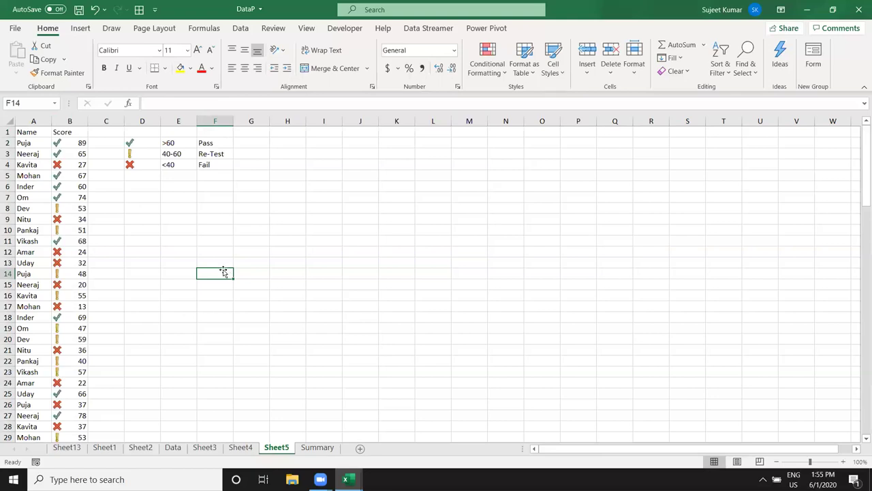
{"action": "left_click", "coordinate": [486, 66]}
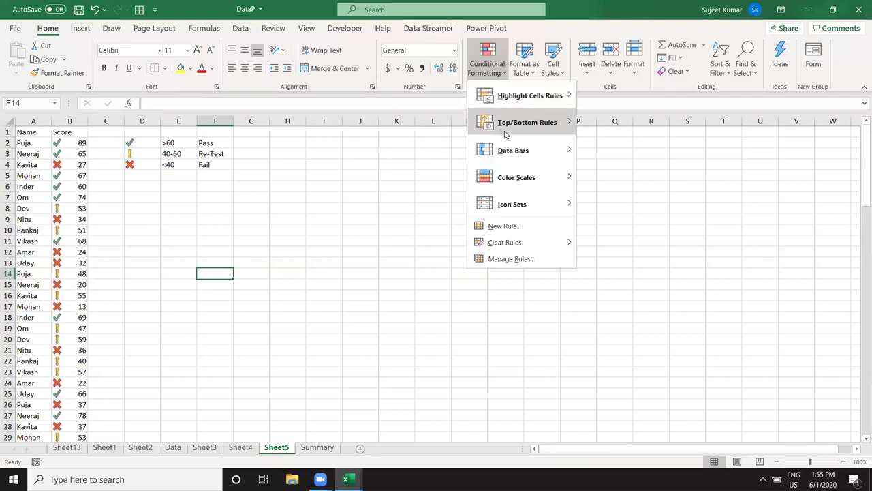
{"action": "mouse_move", "coordinate": [515, 206]}
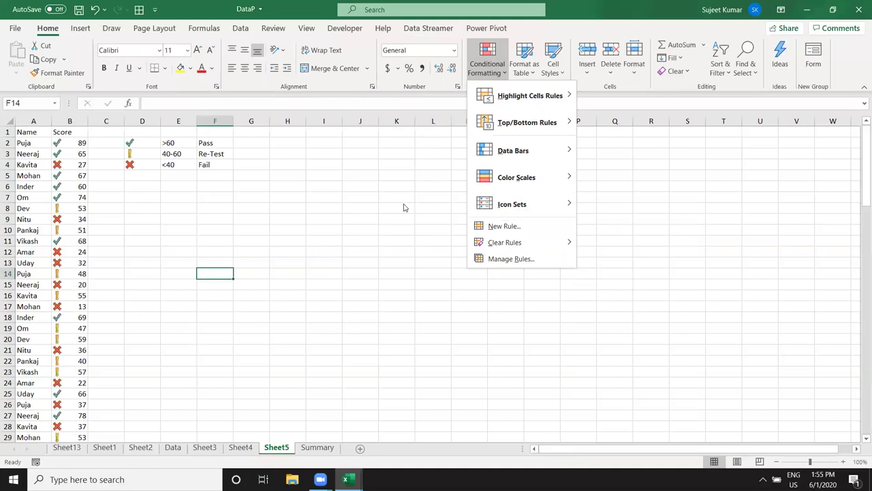
{"action": "left_click", "coordinate": [268, 223]}
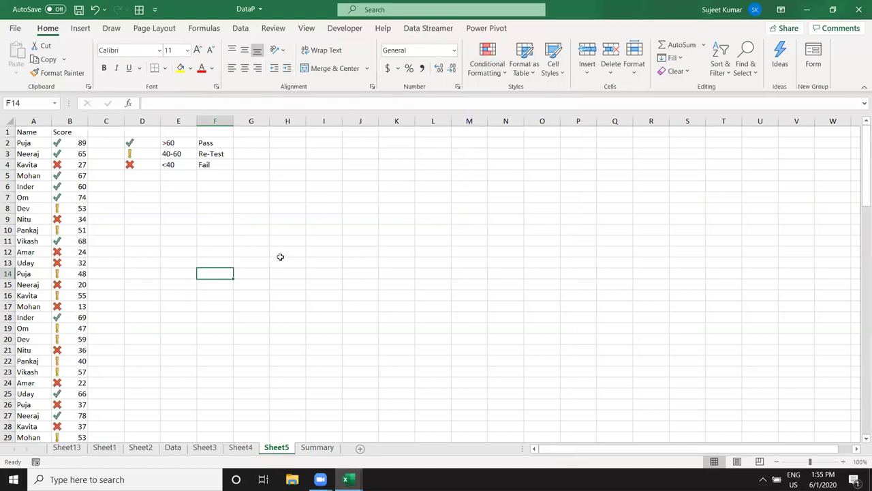
{"action": "left_click", "coordinate": [280, 255]}
{"action": "left_click", "coordinate": [487, 65]}
{"action": "mouse_move", "coordinate": [505, 95]}
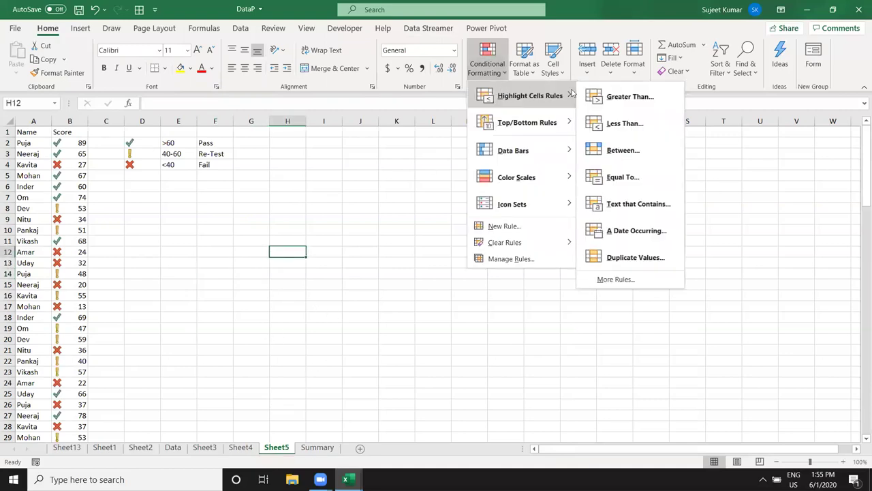
{"action": "left_click", "coordinate": [634, 133]}
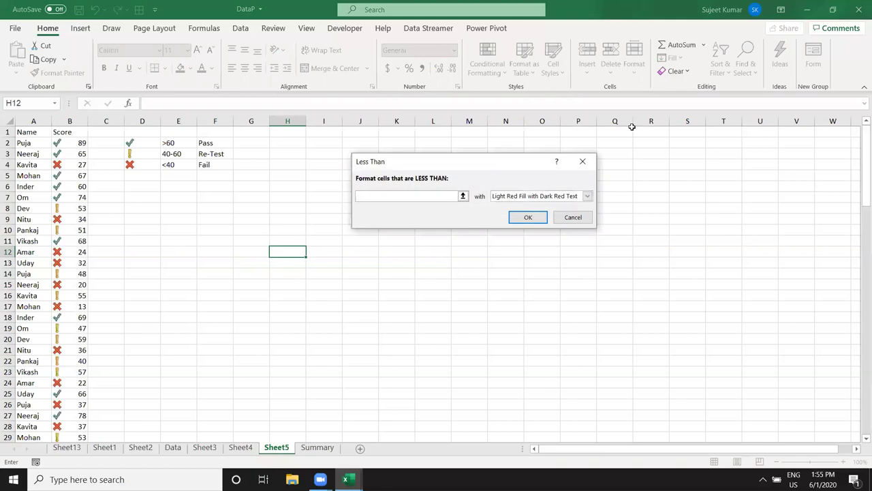
{"action": "key", "text": "Escape"}
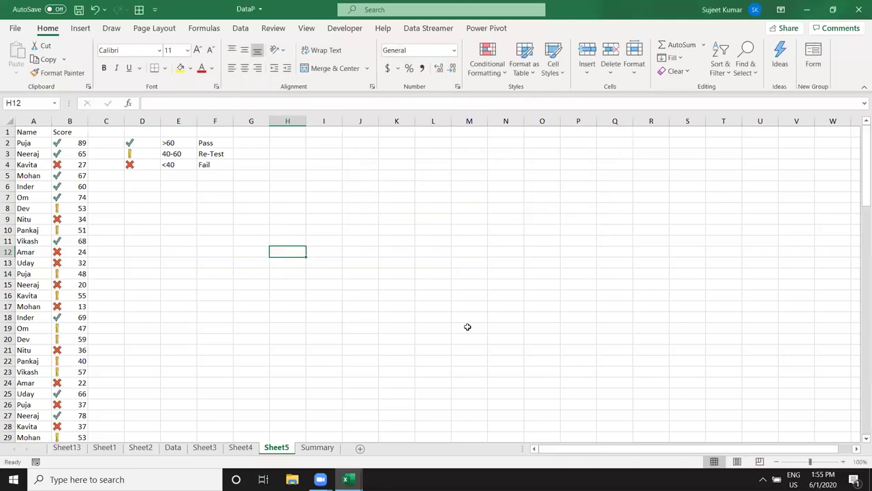
On a new sheet, enter =RANDBETWEEN(10,90) in cell A6.
{"action": "left_click", "coordinate": [360, 448]}
{"action": "left_click", "coordinate": [42, 185]}
{"action": "type", "text": "=ra"}
{"action": "key", "text": "Down"}
{"action": "key", "text": "Down"}
{"action": "key", "text": "Down"}
{"action": "key", "text": "Tab"}
{"action": "type", "text": "10,90.)"}
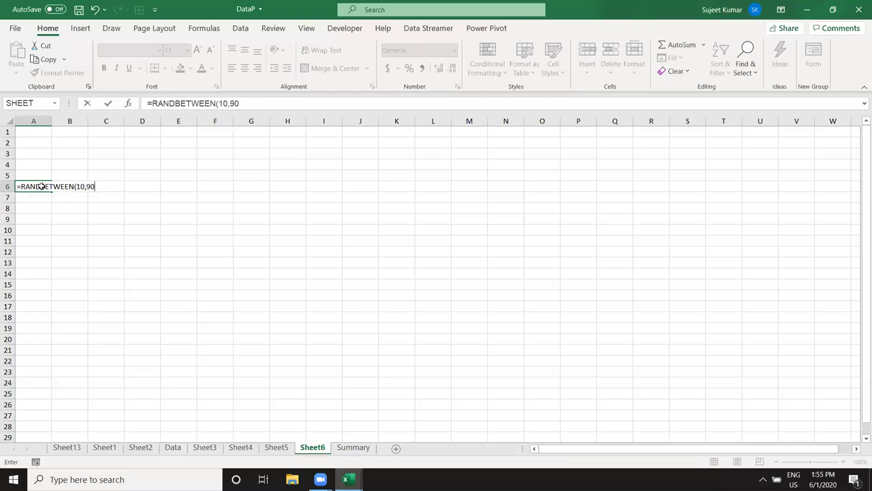
{"action": "key", "text": "Return"}
Fill the formula across A6:P25 and paste the results back as fixed values.
{"action": "left_click", "coordinate": [39, 184]}
{"action": "left_click_drag", "start_coordinate": [39, 185], "coordinate": [561, 387]}
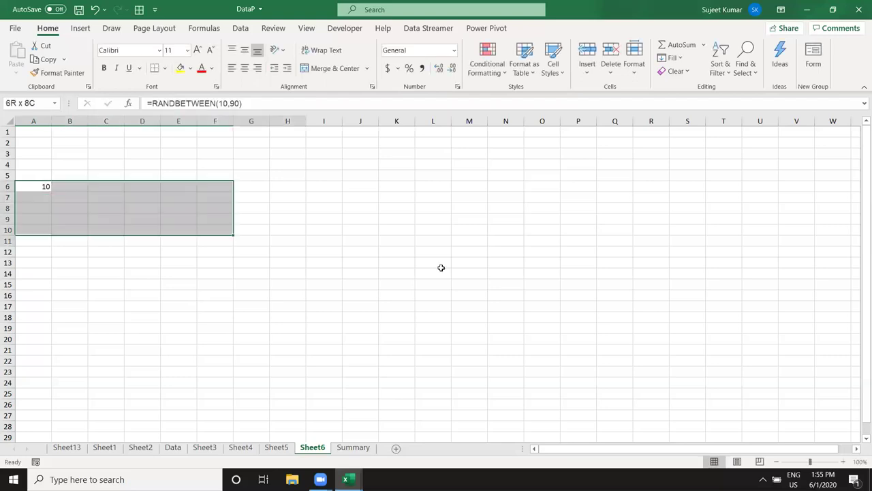
{"action": "key", "text": "ctrl+r"}
{"action": "key", "text": "super+space"}
{"action": "key", "text": "ctrl+d"}
{"action": "key", "text": "ctrl+c"}
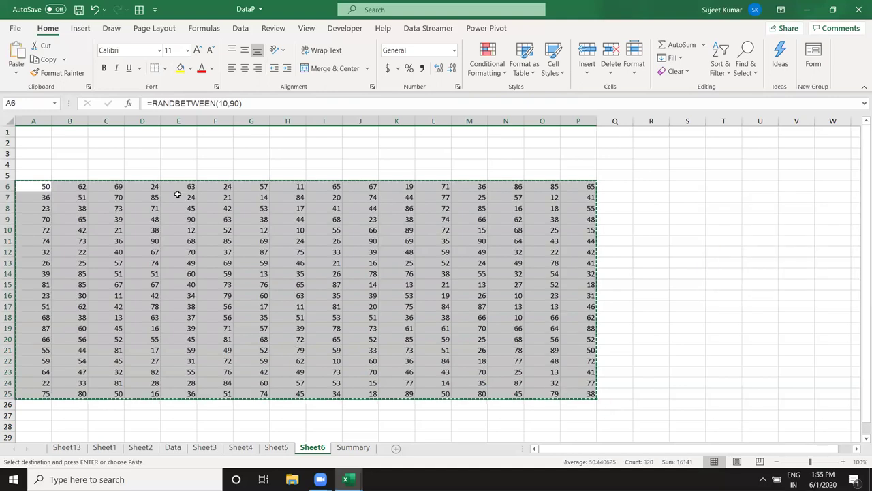
{"action": "left_click", "coordinate": [16, 72]}
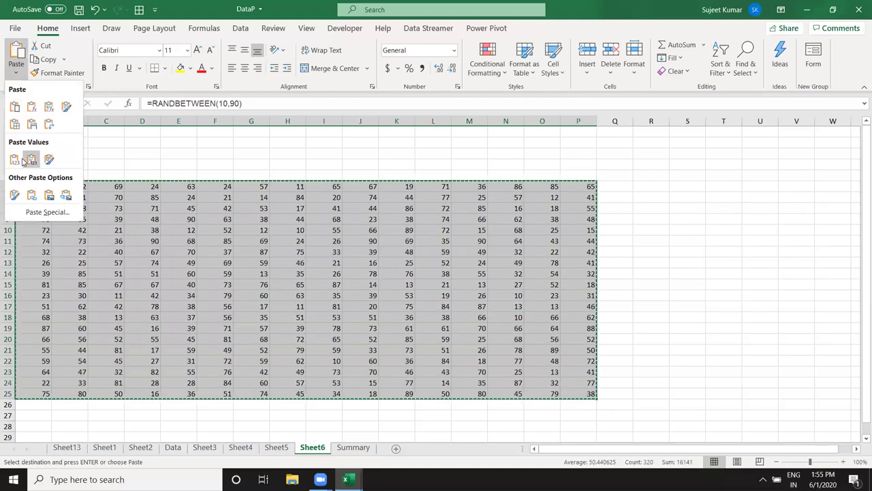
{"action": "left_click", "coordinate": [14, 159]}
{"action": "key", "text": "Escape"}
Add the label 'Saerch' in A3 and the search value 50 in B3.
{"action": "left_click", "coordinate": [48, 153]}
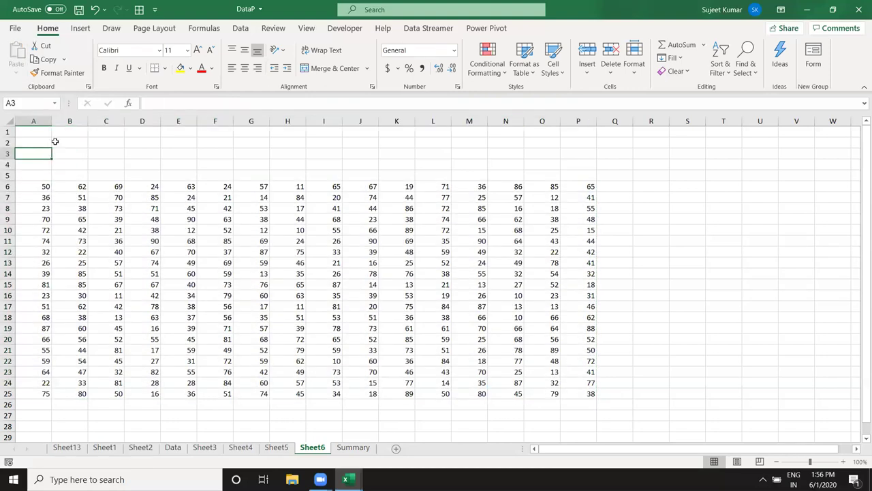
{"action": "type", "text": "Saerch"}
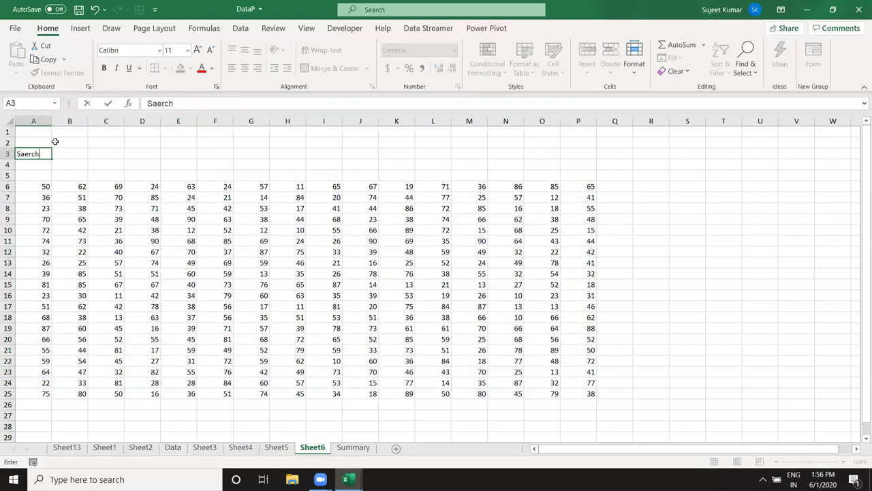
{"action": "key", "text": "Return"}
{"action": "key", "text": "Up"}
{"action": "key", "text": "Right"}
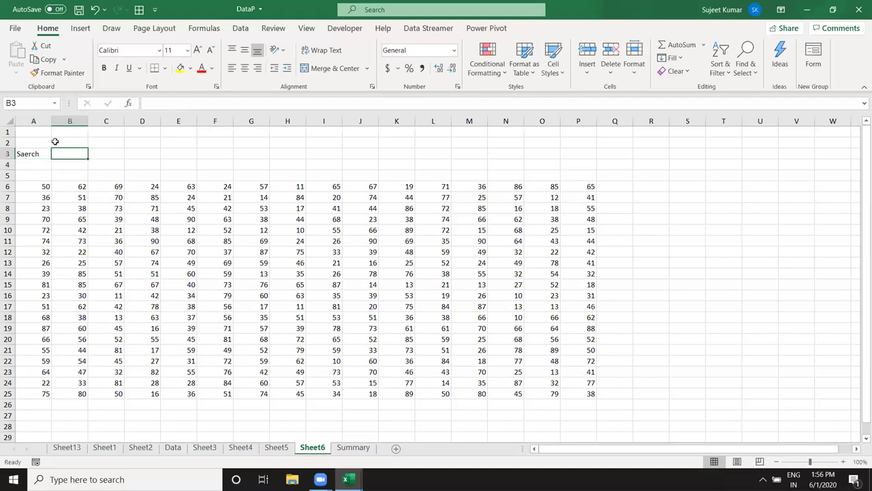
{"action": "type", "text": "5"}
{"action": "key", "text": "Up"}
{"action": "type", "text": "0"}
{"action": "key", "text": "Return"}
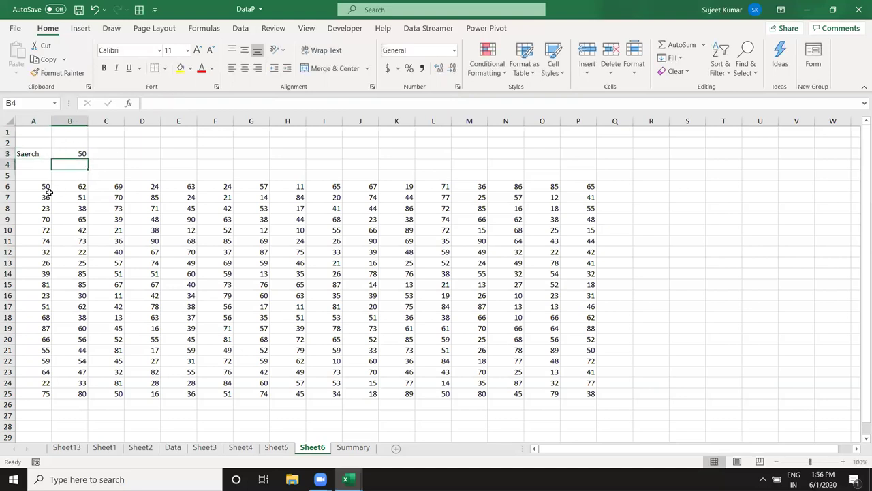
{"action": "left_click", "coordinate": [44, 188]}
{"action": "left_click_drag", "start_coordinate": [45, 189], "coordinate": [593, 395]}
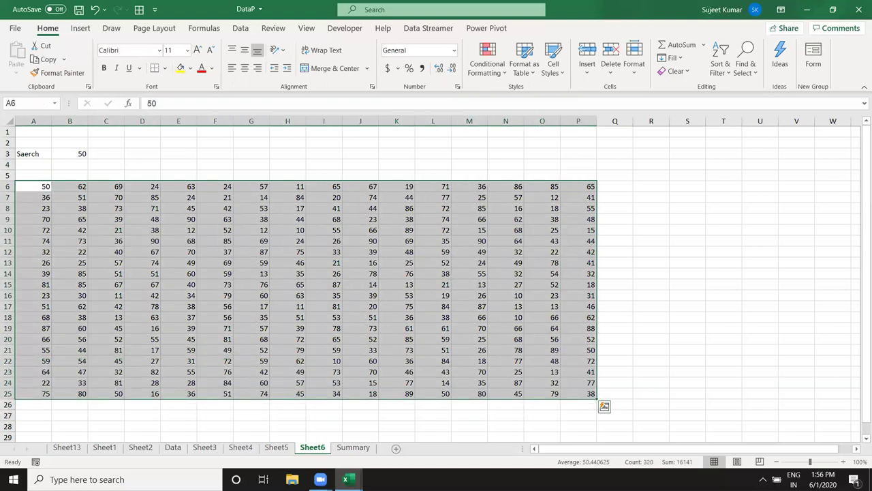
Add an Equal To rule on A6:P25 comparing to =$B$3 with Light Red Fill.
{"action": "left_click", "coordinate": [238, 321]}
{"action": "left_click_drag", "start_coordinate": [34, 189], "coordinate": [590, 396]}
{"action": "left_click", "coordinate": [492, 72]}
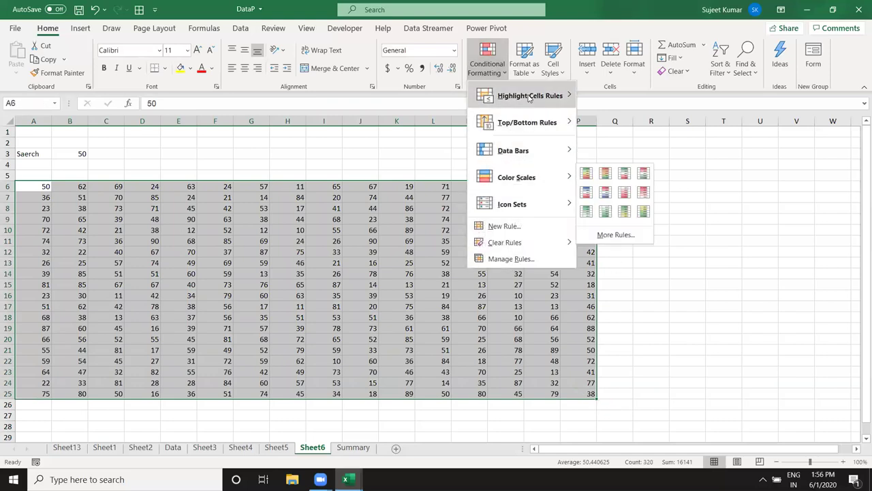
{"action": "mouse_move", "coordinate": [529, 97]}
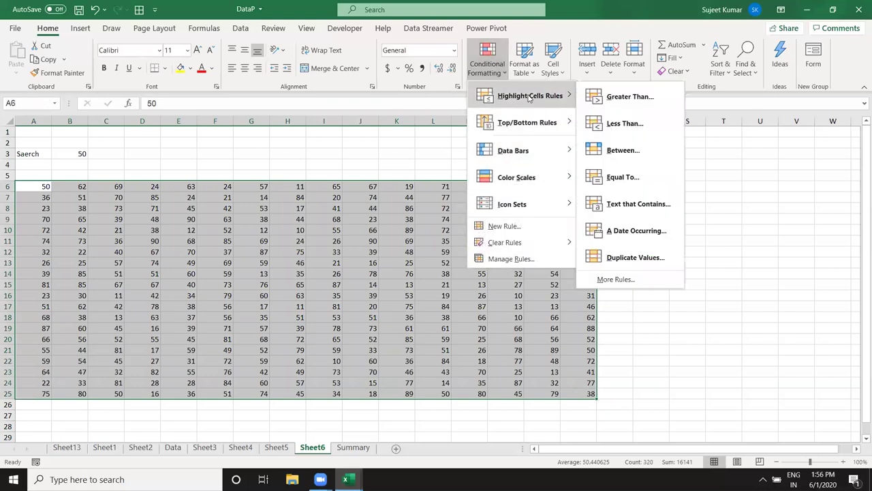
{"action": "left_click", "coordinate": [635, 176]}
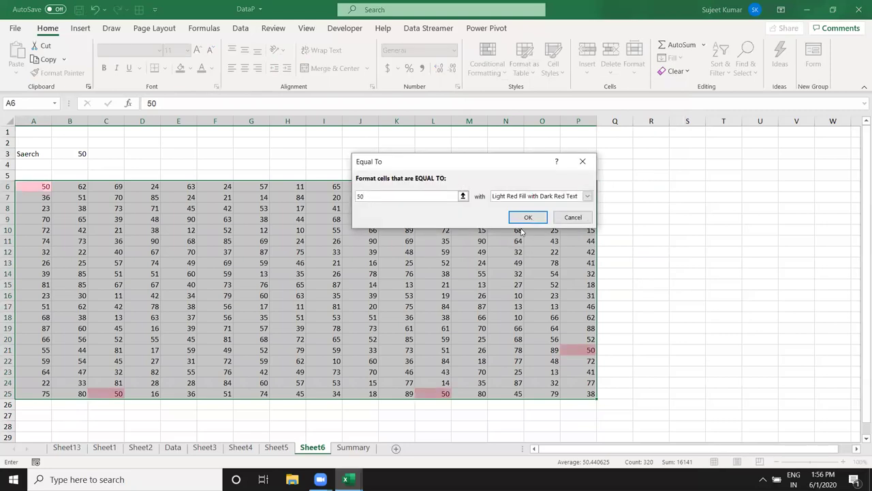
{"action": "key", "text": "BackSpace"}
{"action": "key", "text": "BackSpace"}
{"action": "type", "text": "60"}
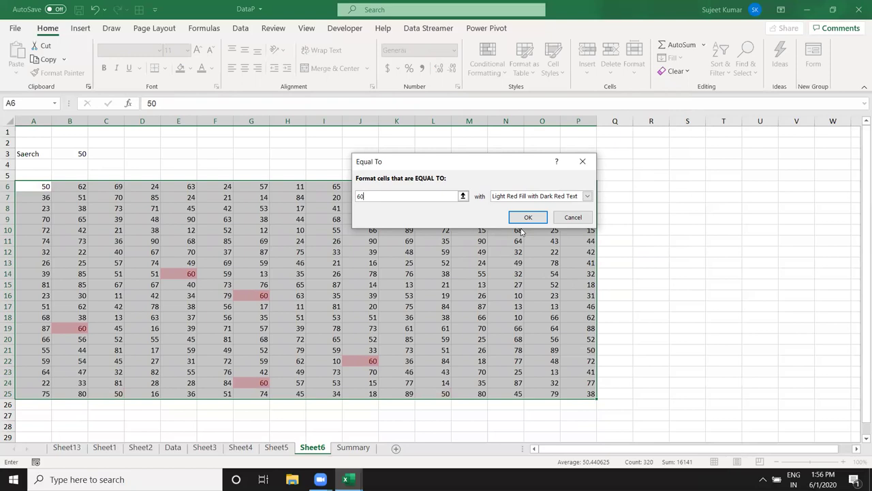
{"action": "key", "text": "BackSpace"}
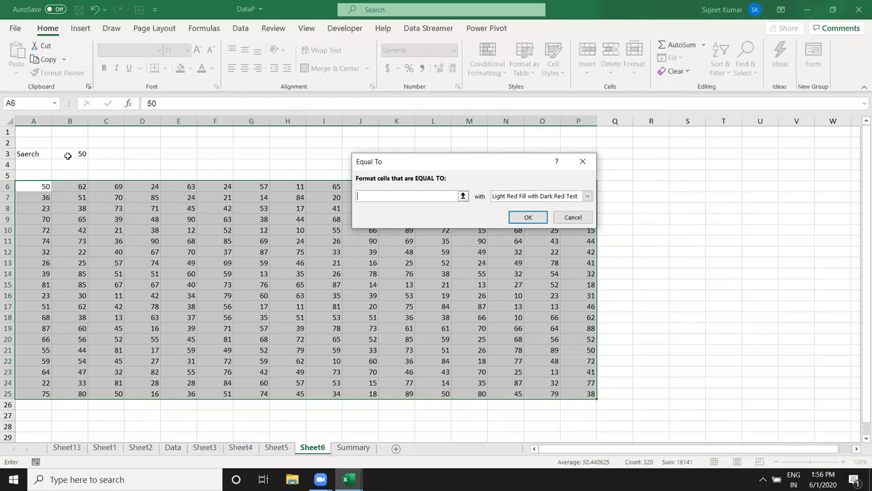
{"action": "left_click", "coordinate": [68, 155]}
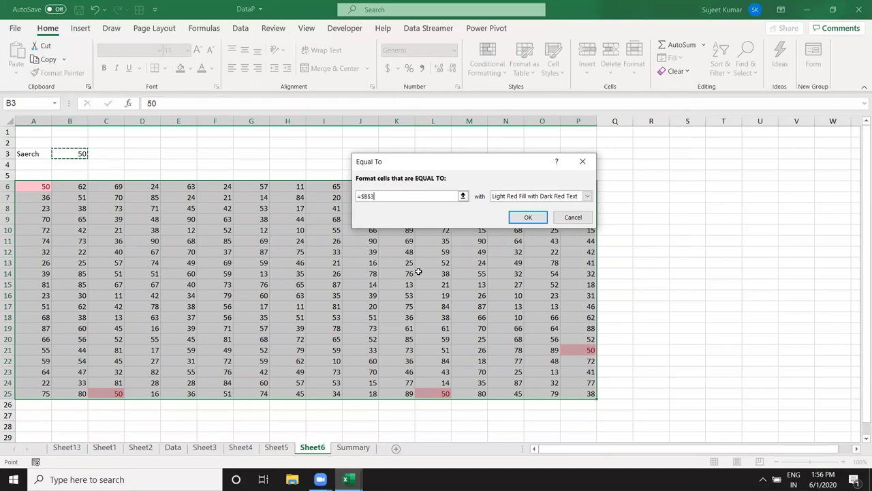
{"action": "left_click", "coordinate": [528, 218]}
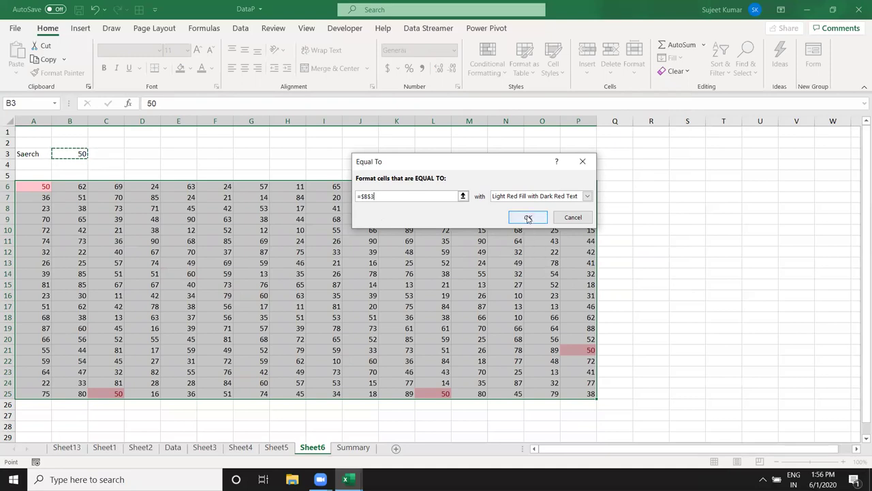
{"action": "left_click", "coordinate": [528, 219]}
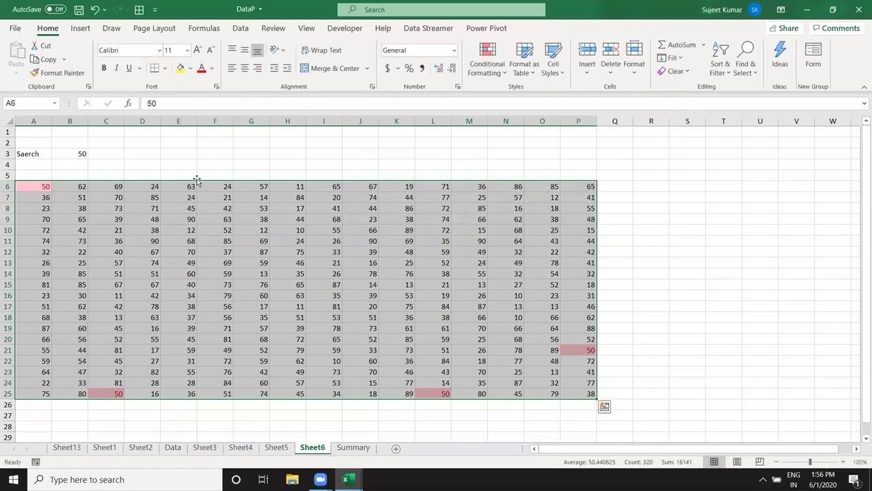
Change the B3 search value to 60 and then 70, then return to Sheet5.
{"action": "left_click", "coordinate": [186, 163]}
{"action": "left_click", "coordinate": [64, 153]}
{"action": "type", "text": "60"}
{"action": "key", "text": "ctrl+Return"}
{"action": "type", "text": "70"}
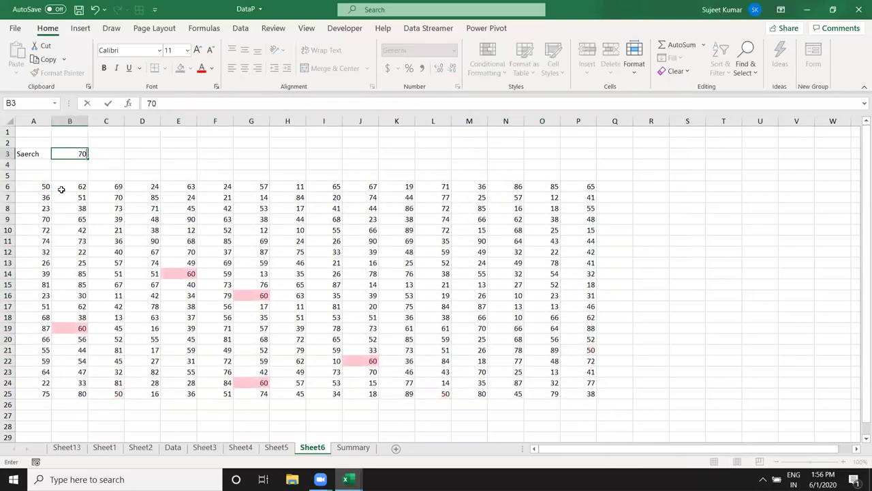
{"action": "key", "text": "Return"}
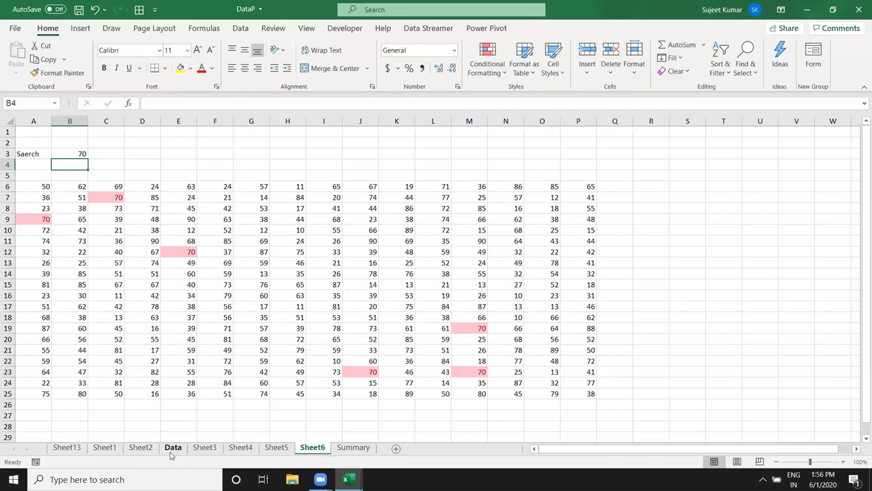
{"action": "left_click", "coordinate": [244, 451]}
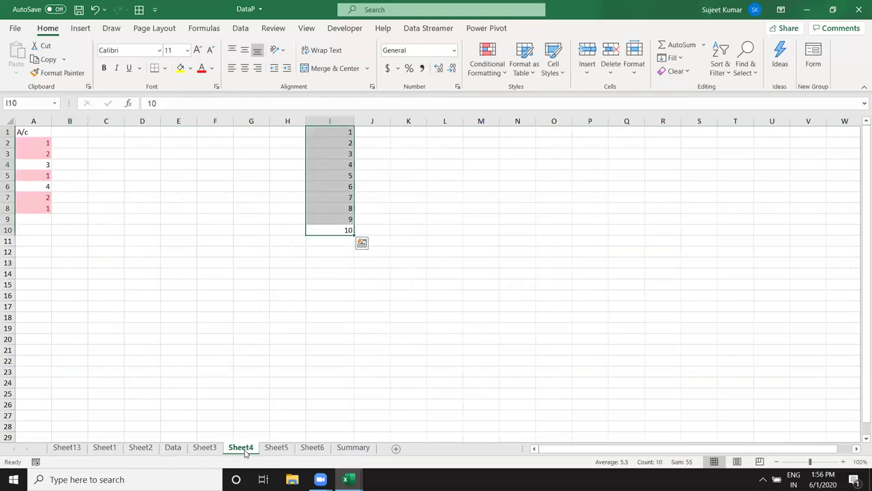
{"action": "left_click", "coordinate": [269, 451]}
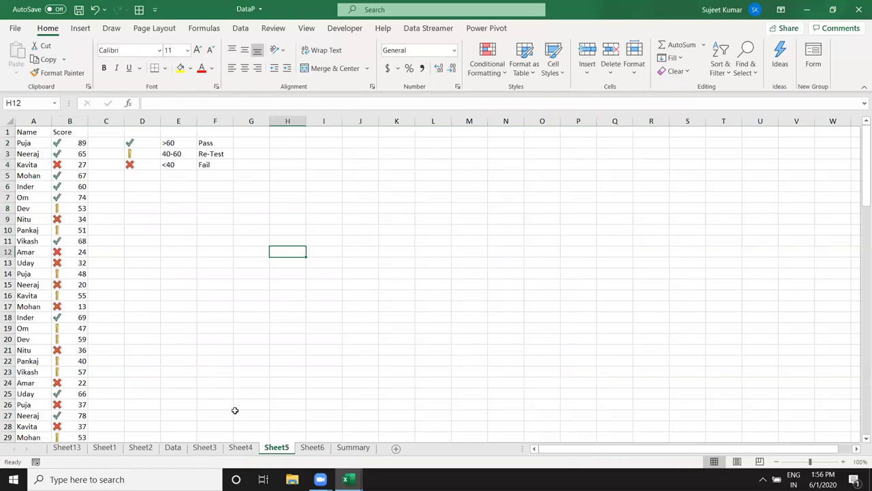
{"action": "left_click", "coordinate": [344, 450]}
{"action": "left_click", "coordinate": [327, 451]}
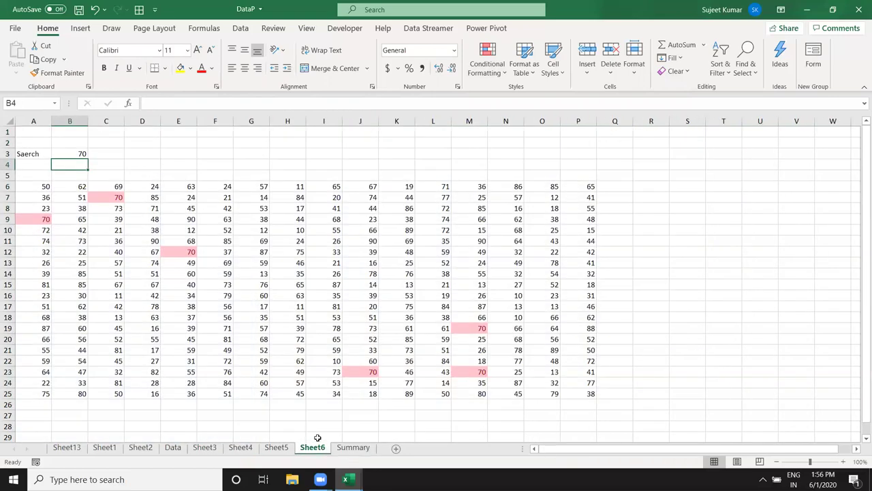
{"action": "left_click", "coordinate": [275, 451]}
{"action": "left_click", "coordinate": [243, 457]}
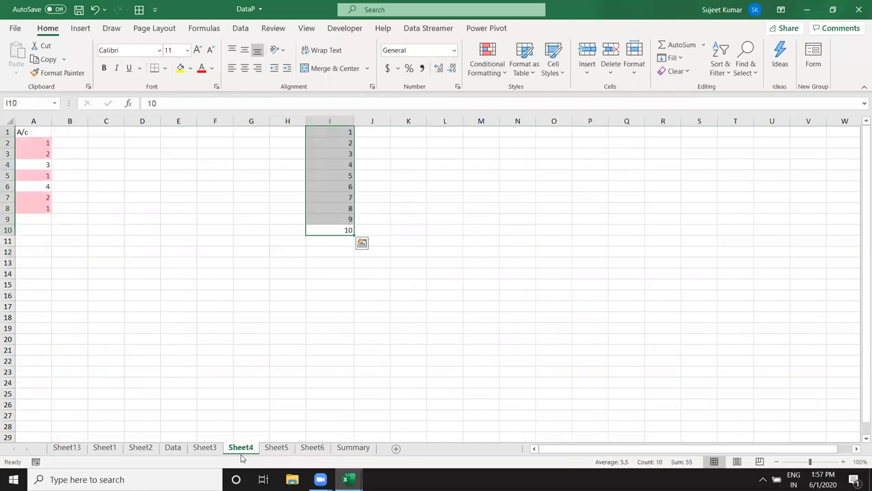
{"action": "left_click", "coordinate": [215, 453]}
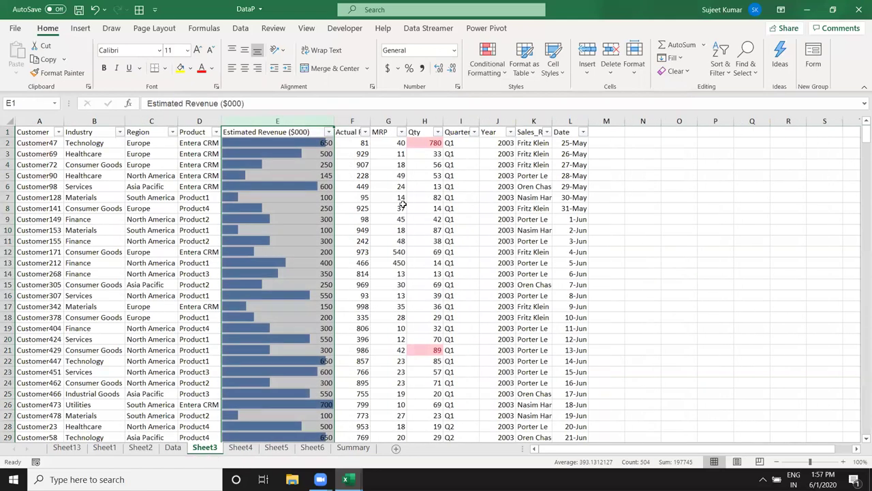
{"action": "left_click", "coordinate": [402, 207]}
{"action": "left_click_drag", "start_coordinate": [18, 145], "coordinate": [561, 143]}
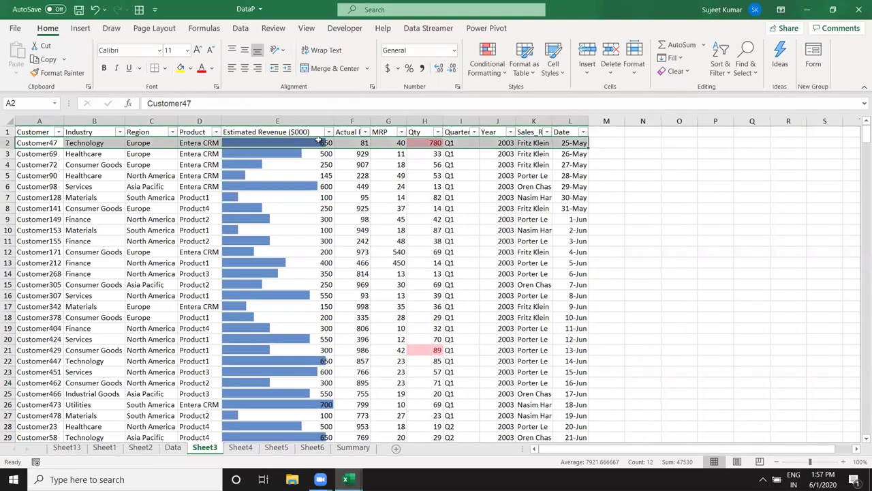
{"action": "left_click_drag", "start_coordinate": [315, 141], "coordinate": [358, 142]}
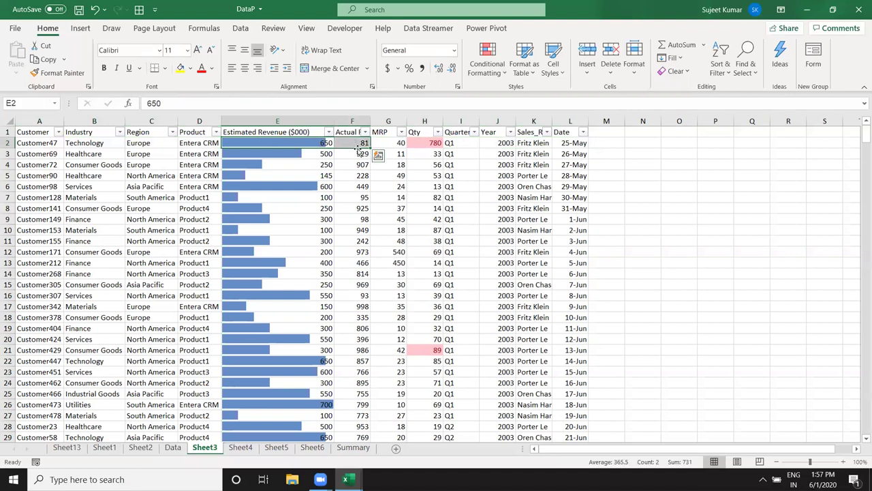
{"action": "left_click", "coordinate": [359, 178]}
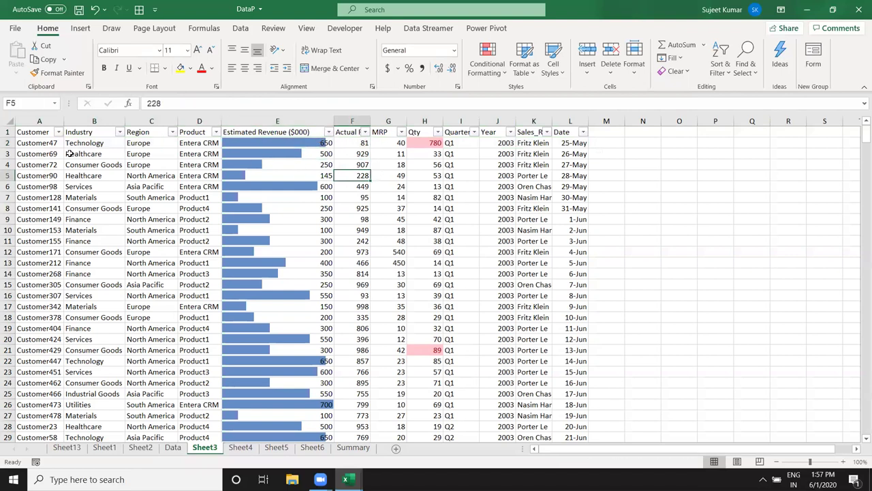
{"action": "left_click", "coordinate": [31, 145]}
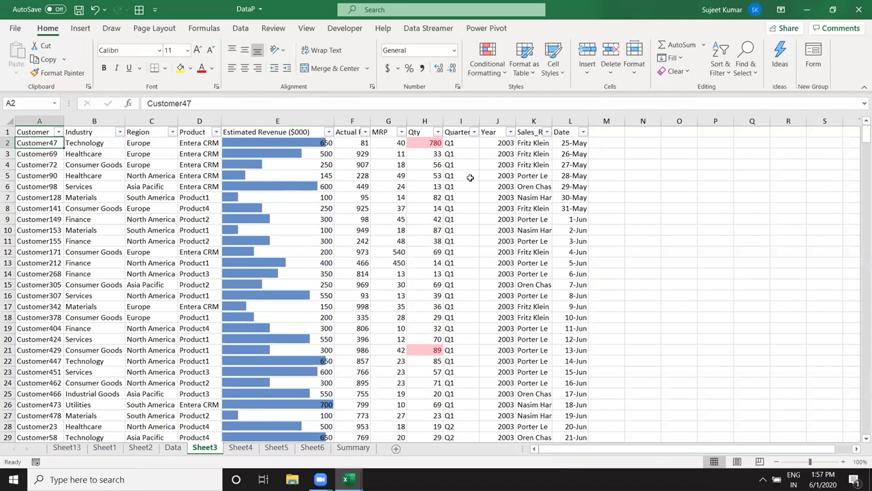
Try the test formula =G7*H7 in cell N5, then clear N5 again.
{"action": "left_click", "coordinate": [651, 175]}
{"action": "type", "text": "="}
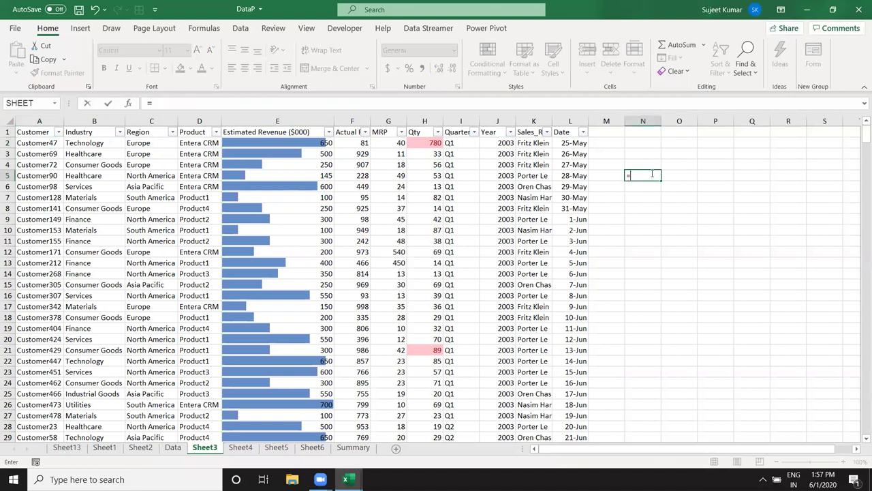
{"action": "left_click", "coordinate": [402, 196]}
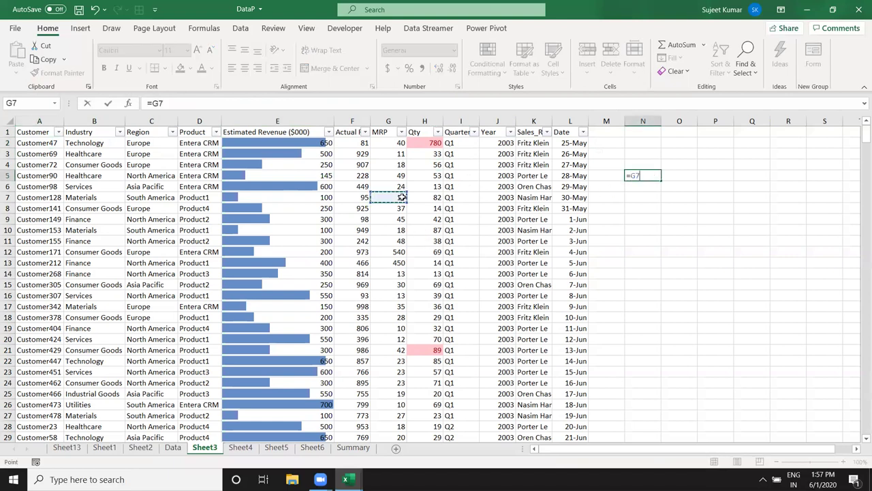
{"action": "type", "text": "*"}
{"action": "left_click", "coordinate": [435, 197]}
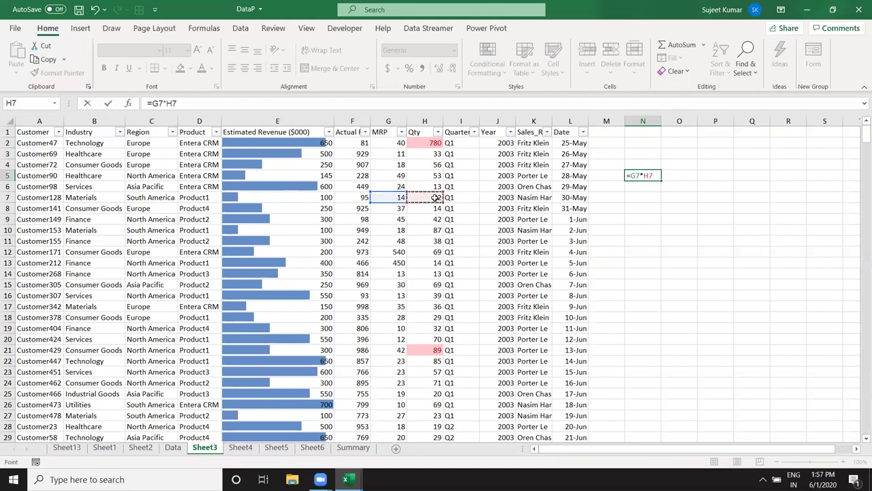
{"action": "key", "text": "ctrl+Return"}
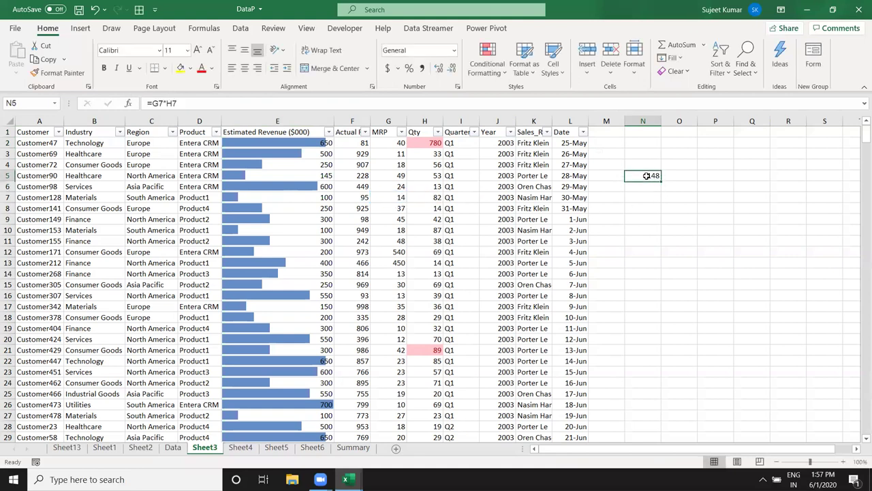
{"action": "key", "text": "Delete"}
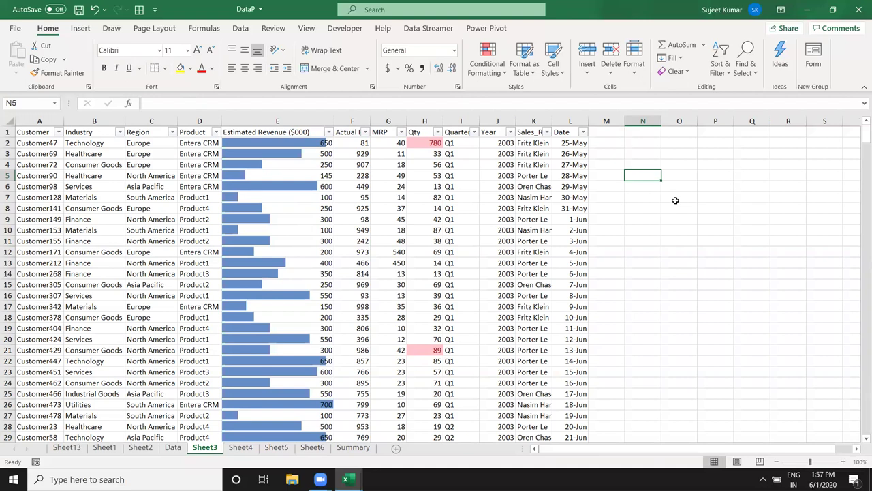
Select cell A2 and bring up the Conditional Formatting menu.
{"action": "left_click", "coordinate": [372, 176]}
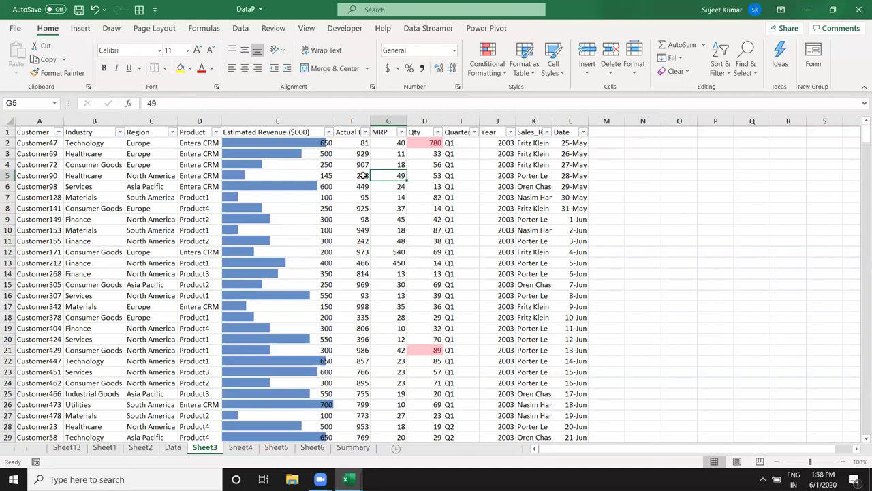
{"action": "left_click", "coordinate": [461, 186]}
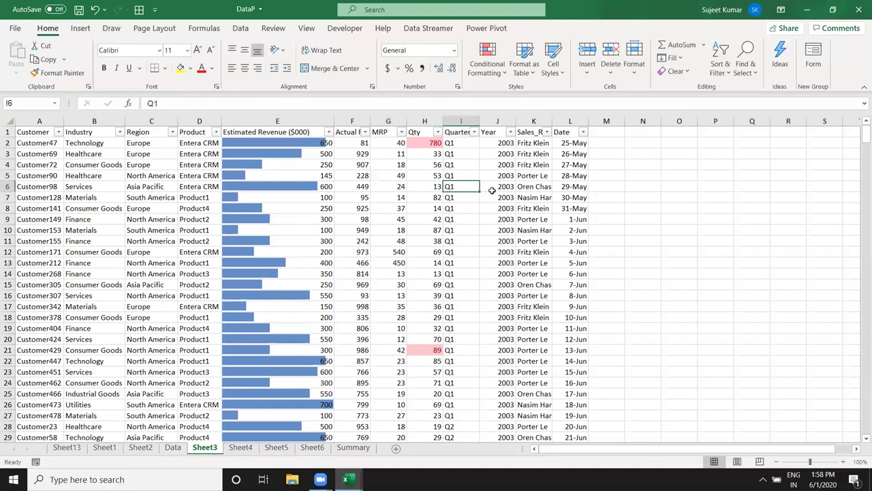
{"action": "left_click", "coordinate": [423, 210]}
{"action": "left_click", "coordinate": [47, 143]}
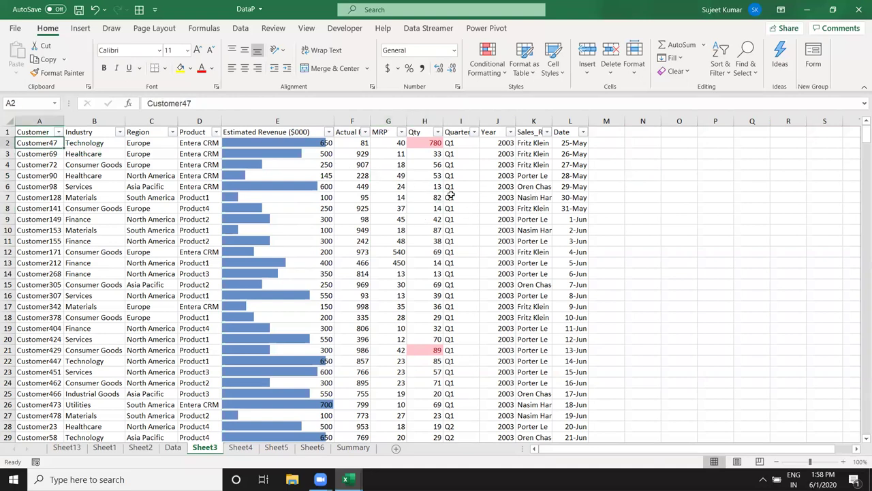
{"action": "left_click", "coordinate": [487, 63]}
{"action": "mouse_move", "coordinate": [532, 108]}
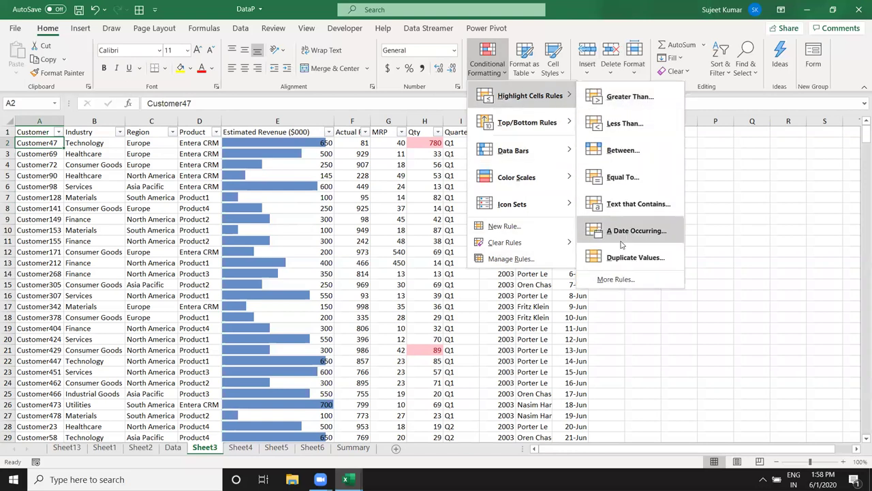
Create a new formula-based rule with the formula =$H2*$G2>1000.
{"action": "left_click", "coordinate": [504, 225]}
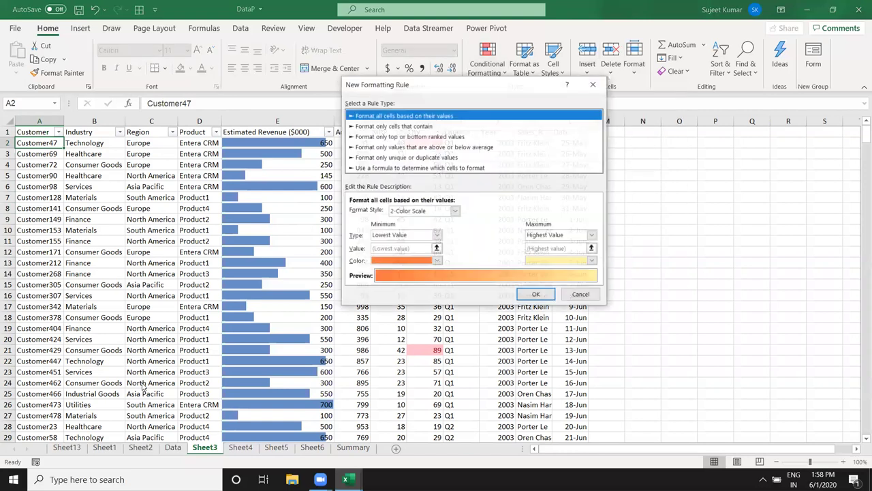
{"action": "left_click", "coordinate": [374, 168]}
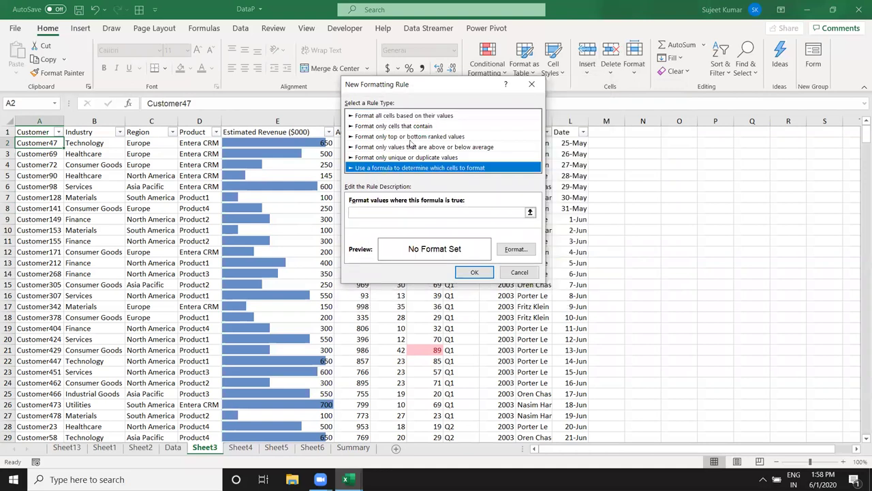
{"action": "left_click_drag", "start_coordinate": [413, 90], "coordinate": [346, 241]}
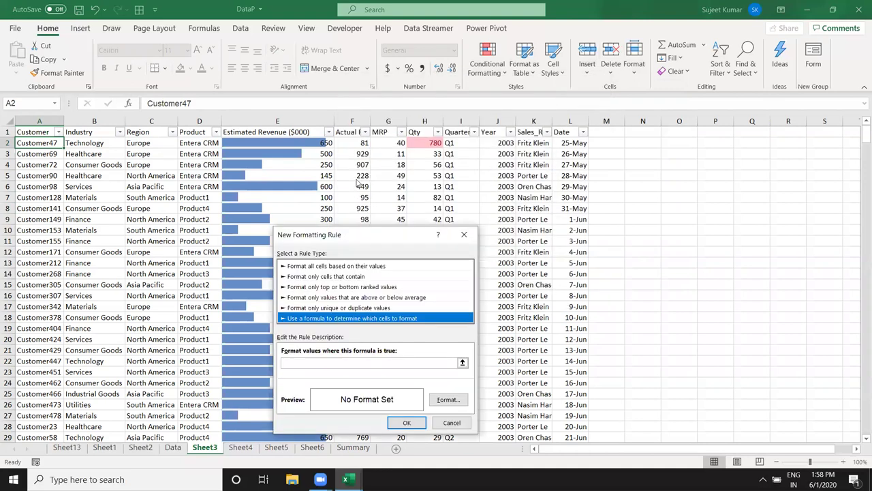
{"action": "left_click", "coordinate": [325, 366]}
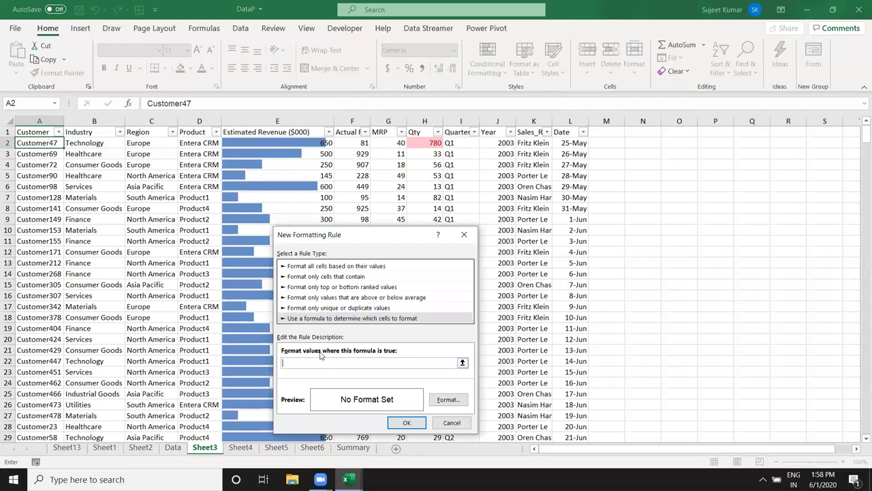
{"action": "left_click", "coordinate": [422, 143]}
{"action": "left_click", "coordinate": [392, 142]}
{"action": "type", "text": ">1000"}
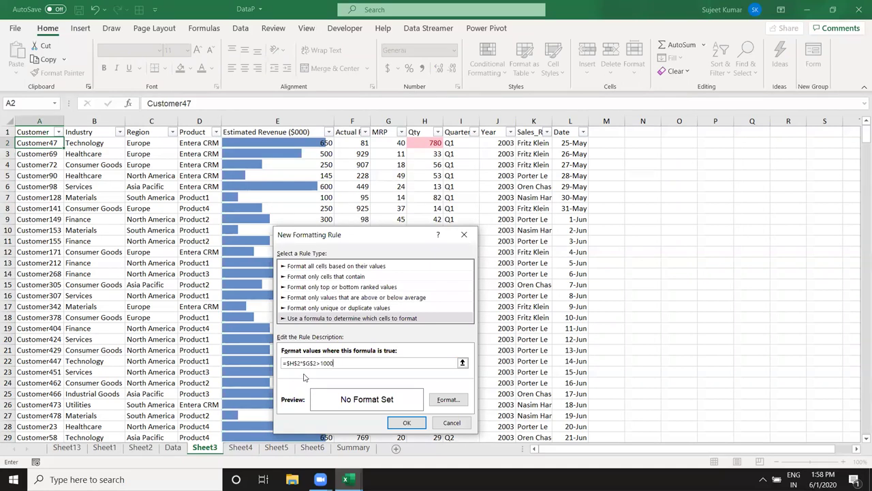
{"action": "left_click", "coordinate": [294, 363]}
{"action": "key", "text": "Delete"}
{"action": "key", "text": "Delete"}
Give the rule a yellow fill and save it for cell A2.
{"action": "left_click", "coordinate": [447, 400]}
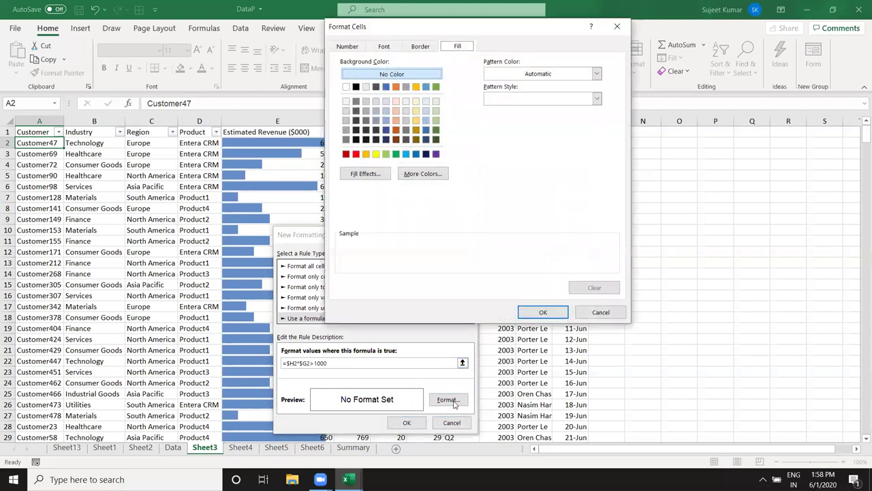
{"action": "left_click", "coordinate": [376, 155]}
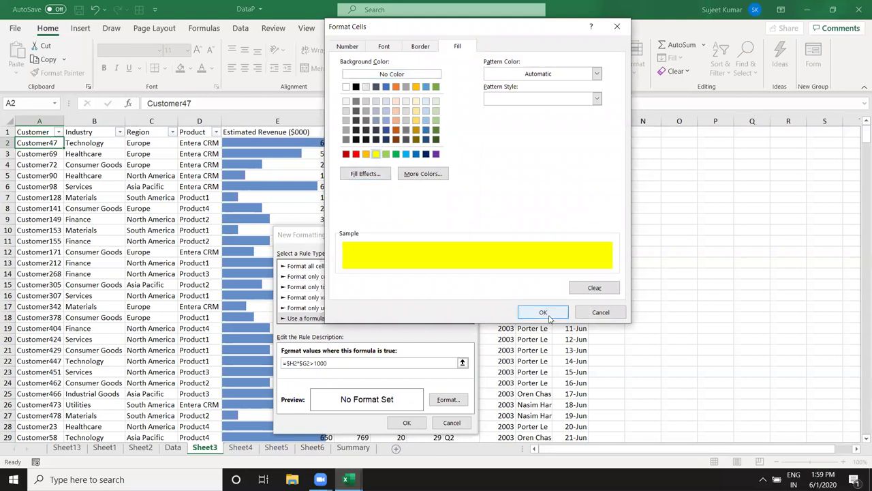
{"action": "left_click", "coordinate": [543, 313]}
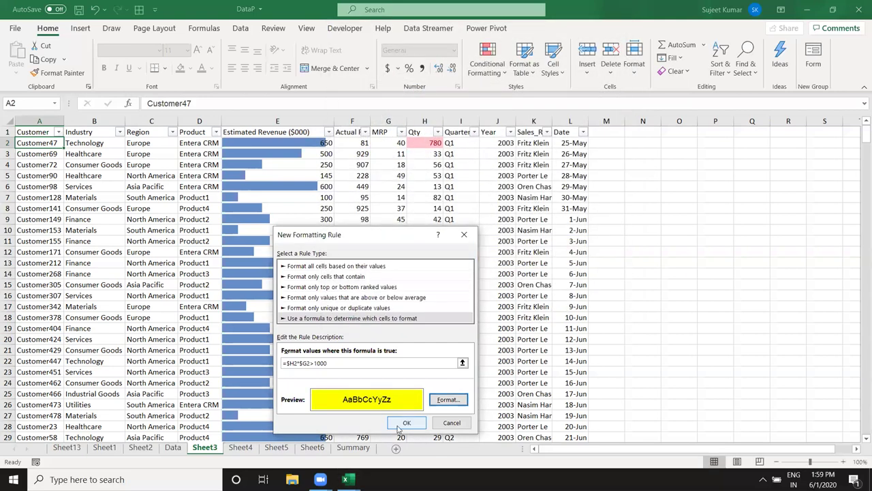
{"action": "left_click", "coordinate": [404, 424]}
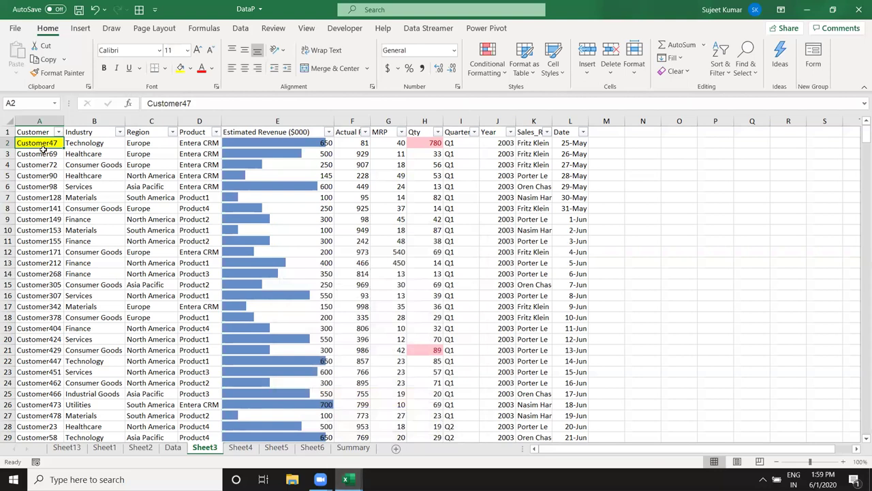
Copy A2's formatting across the table A2:L29 with Format Painter.
{"action": "left_click", "coordinate": [60, 73]}
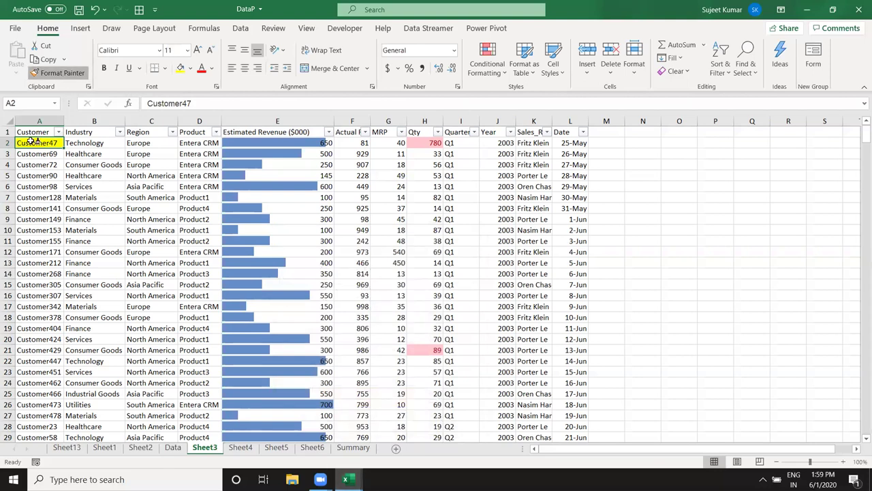
{"action": "left_click_drag", "start_coordinate": [34, 141], "coordinate": [549, 436]}
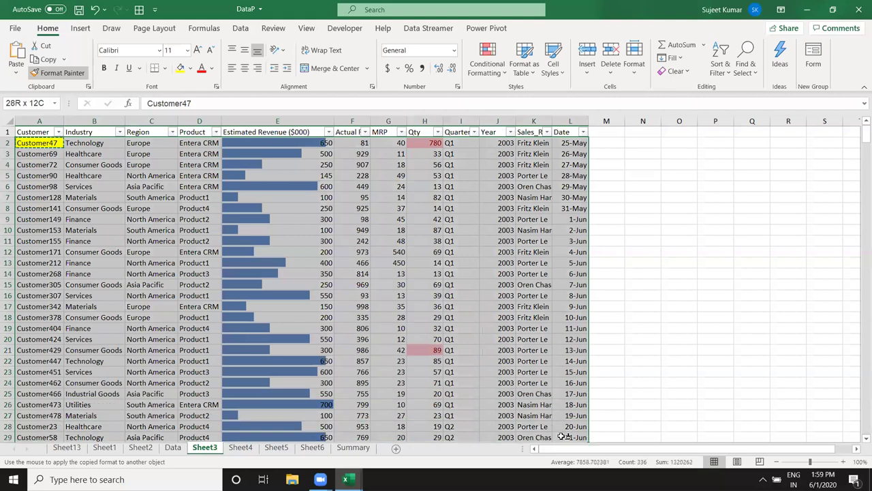
{"action": "scroll", "coordinate": [464, 421], "scroll_direction": "down", "scroll_amount": 3}
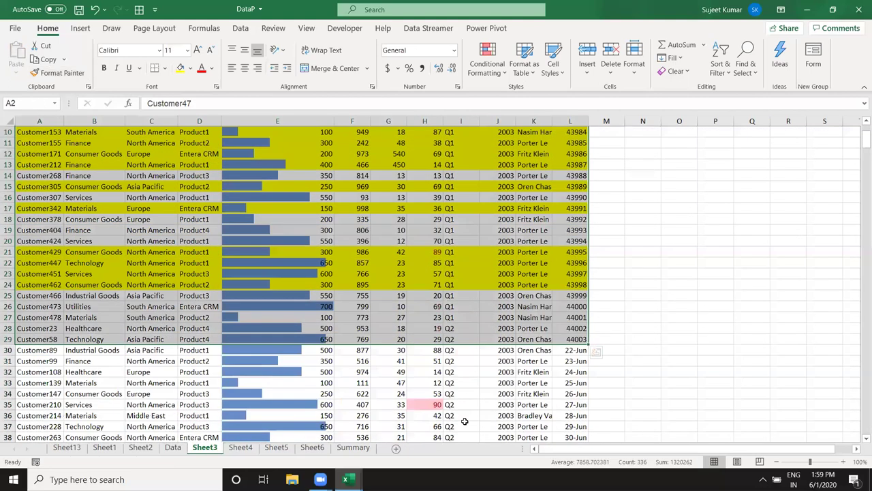
{"action": "scroll", "coordinate": [462, 420], "scroll_direction": "up", "scroll_amount": 3}
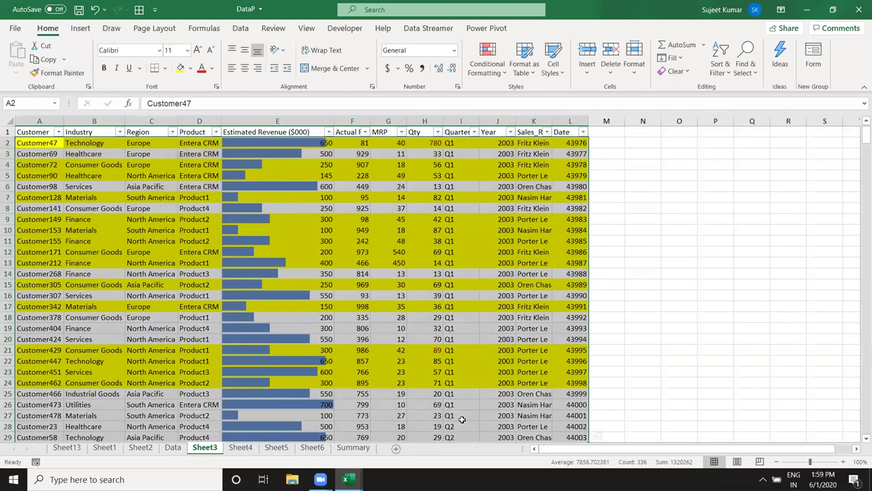
{"action": "left_click", "coordinate": [32, 143]}
{"action": "left_click", "coordinate": [486, 63]}
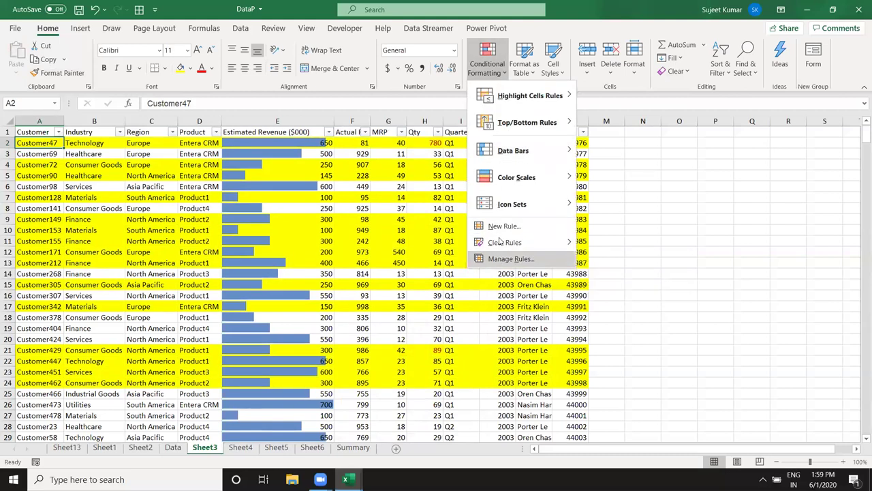
Delete the yellow Qty-times-MRP rule in the Rules Manager and apply the change.
{"action": "left_click", "coordinate": [506, 262]}
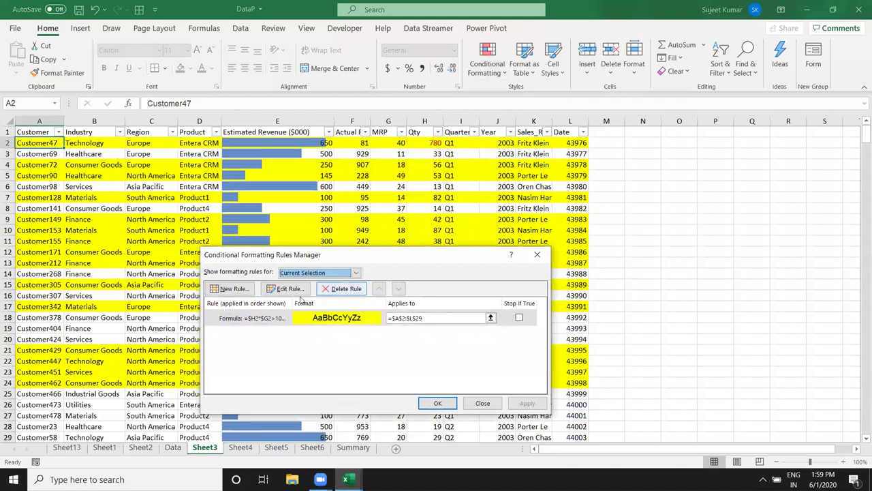
{"action": "double_click", "coordinate": [244, 315]}
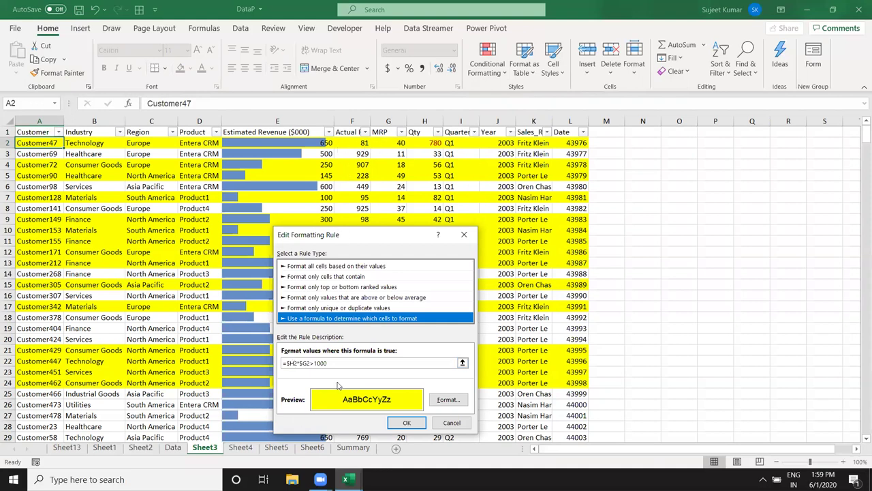
{"action": "left_click", "coordinate": [456, 430]}
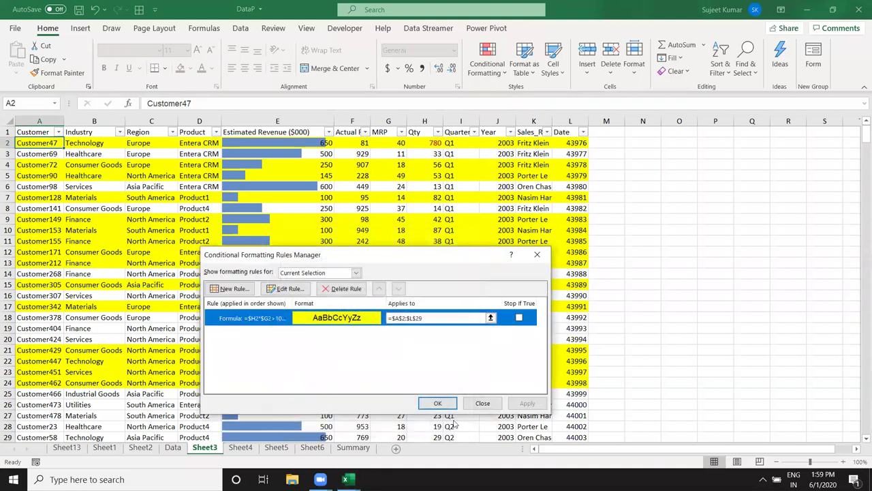
{"action": "left_click", "coordinate": [353, 288]}
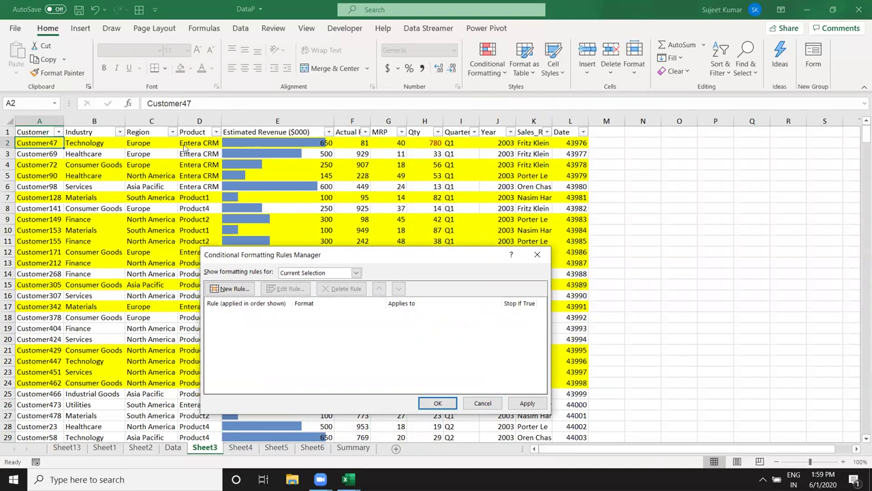
{"action": "left_click", "coordinate": [528, 402]}
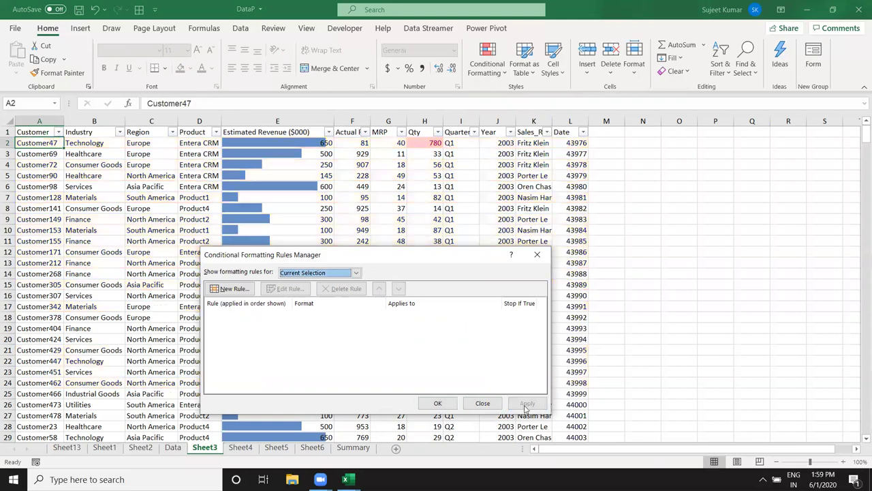
Start a formula rule =OR($G2>=50,$H2>=50) using relative row references.
{"action": "left_click", "coordinate": [230, 289]}
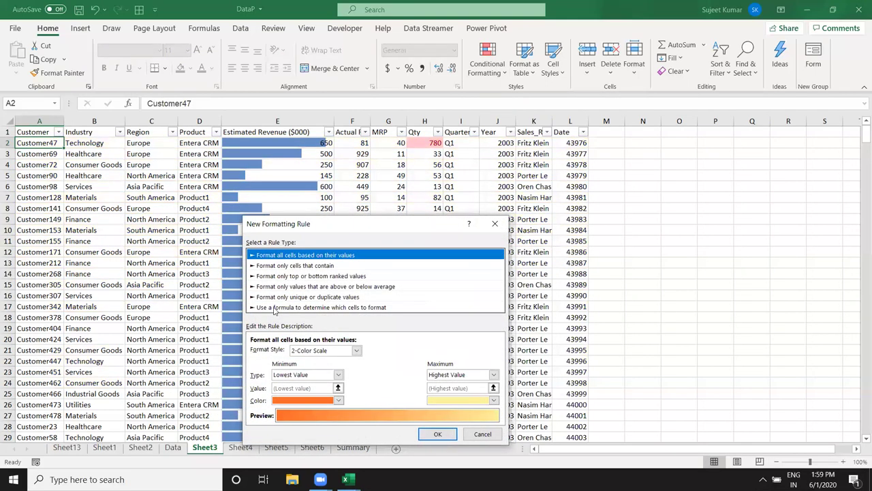
{"action": "left_click", "coordinate": [275, 307]}
{"action": "left_click", "coordinate": [284, 352]}
{"action": "type", "text": "=or("}
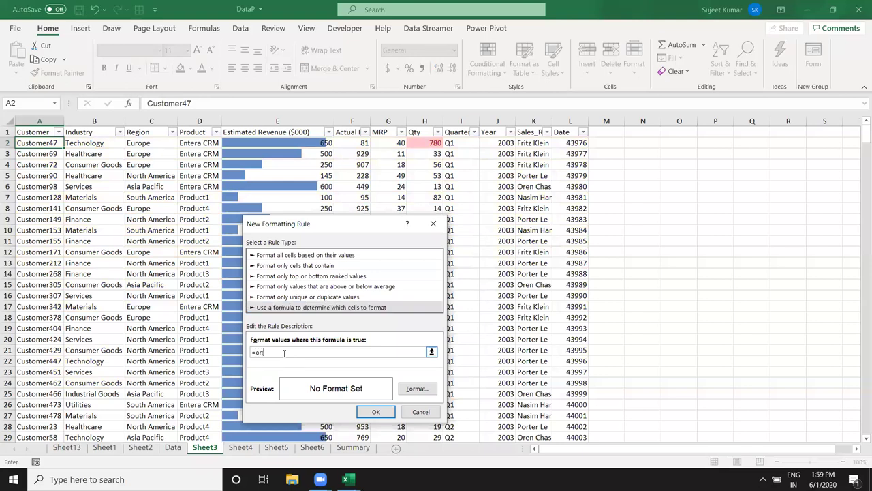
{"action": "left_click", "coordinate": [384, 144]}
{"action": "type", "text": ">="}
{"action": "type", "text": "50,"}
{"action": "left_click", "coordinate": [423, 143]}
{"action": "type", "text": ">=50"}
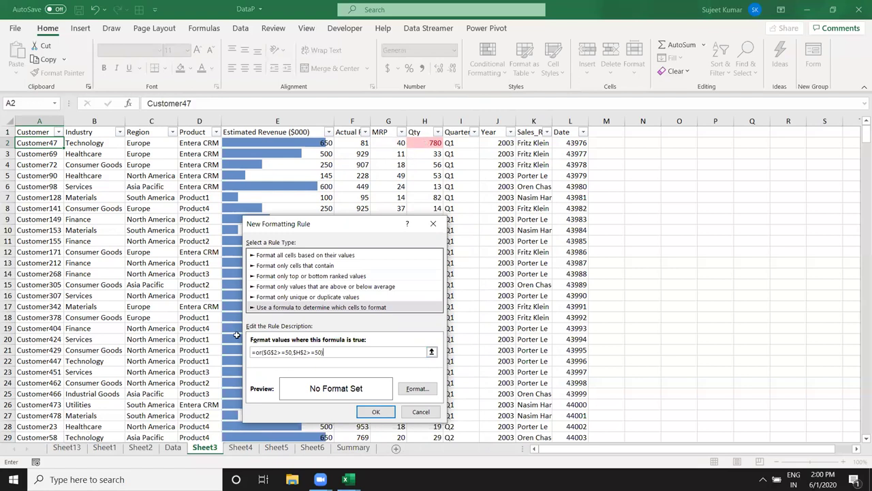
{"action": "left_click", "coordinate": [275, 352]}
{"action": "key", "text": "BackSpace"}
{"action": "left_click", "coordinate": [300, 352]}
{"action": "key", "text": "BackSpace"}
Give the OR rule a green fill and confirm it.
{"action": "left_click", "coordinate": [425, 391]}
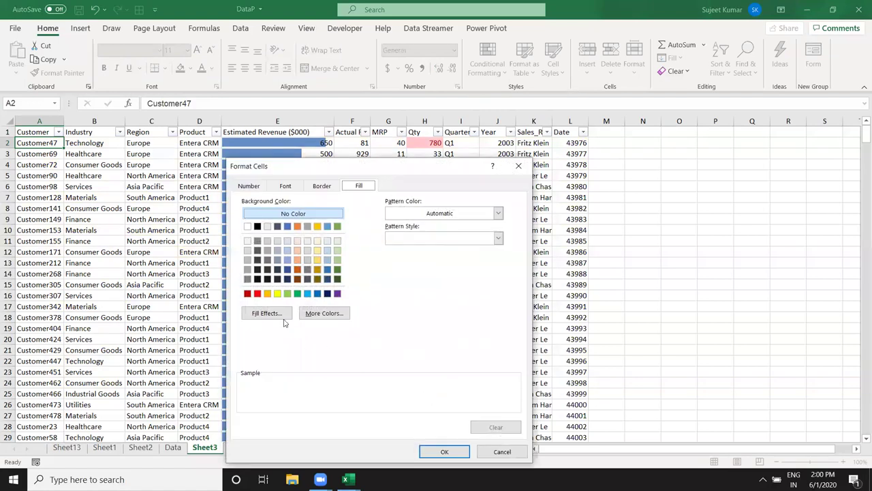
{"action": "left_click", "coordinate": [287, 294]}
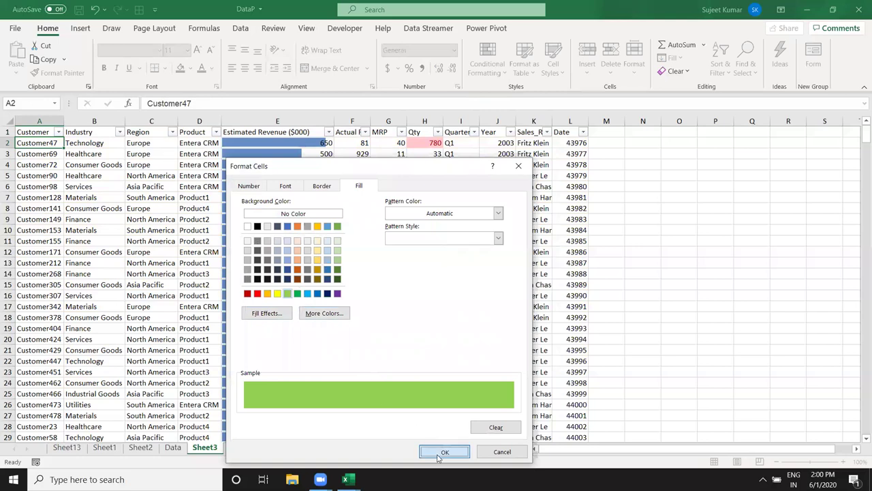
{"action": "left_click", "coordinate": [444, 452]}
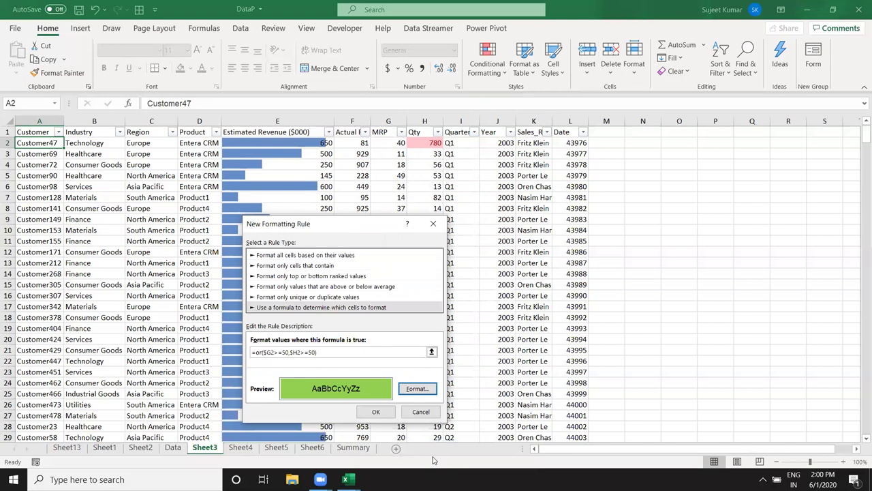
{"action": "left_click", "coordinate": [369, 416]}
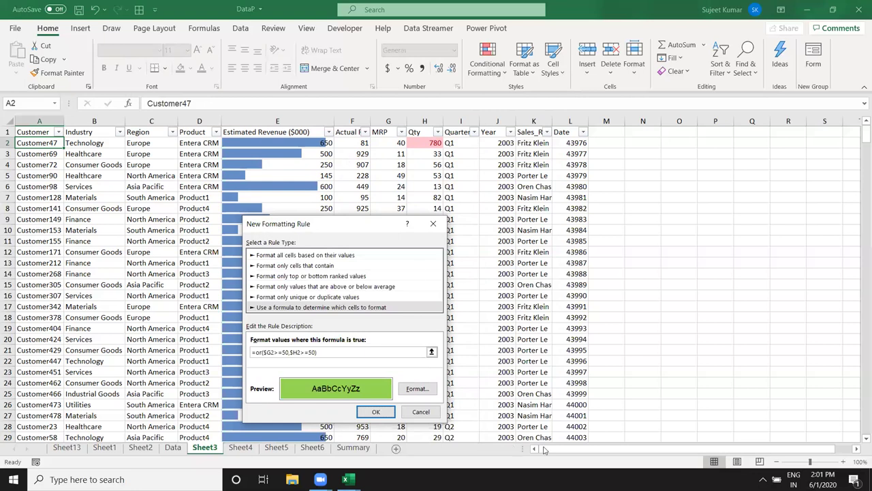
{"action": "left_click", "coordinate": [377, 415]}
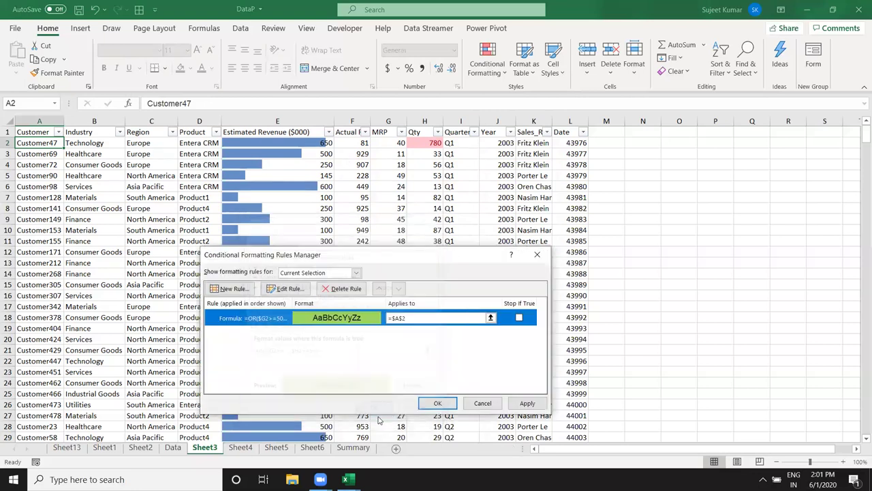
Apply the green rule, then Format Painter A2's formatting over the table rows A2:L35.
{"action": "left_click", "coordinate": [518, 408]}
{"action": "left_click", "coordinate": [438, 403]}
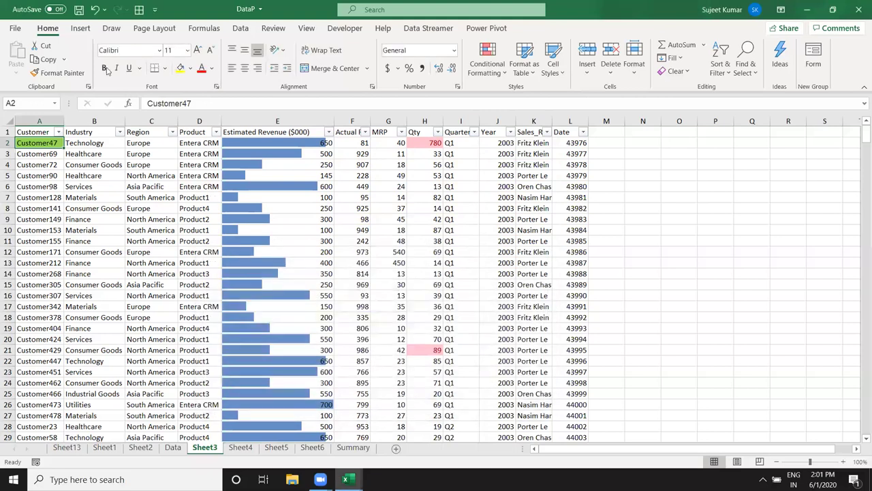
{"action": "left_click", "coordinate": [58, 72]}
{"action": "mouse_move", "coordinate": [39, 143]}
{"action": "left_mouse_down"}
{"action": "mouse_move", "coordinate": [562, 451]}
{"action": "mouse_move", "coordinate": [545, 442]}
{"action": "left_mouse_up"}
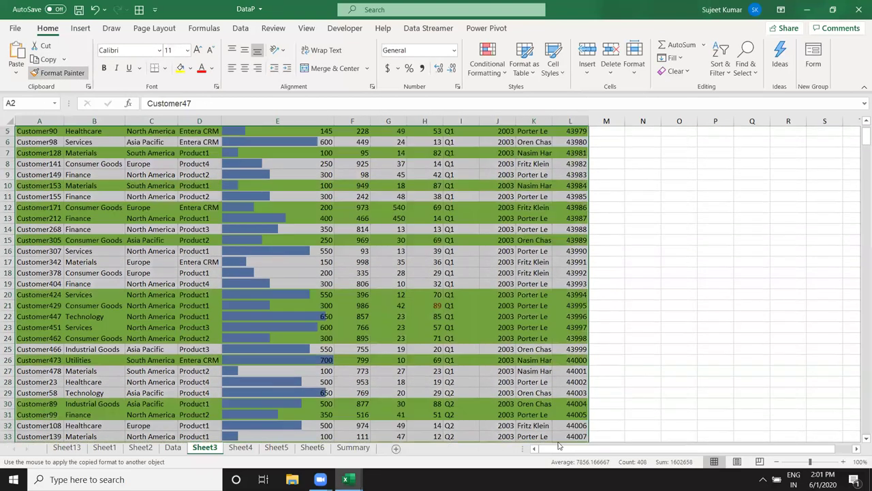
{"action": "scroll", "coordinate": [533, 428], "scroll_direction": "up", "scroll_amount": 2}
{"action": "key", "text": "Escape"}
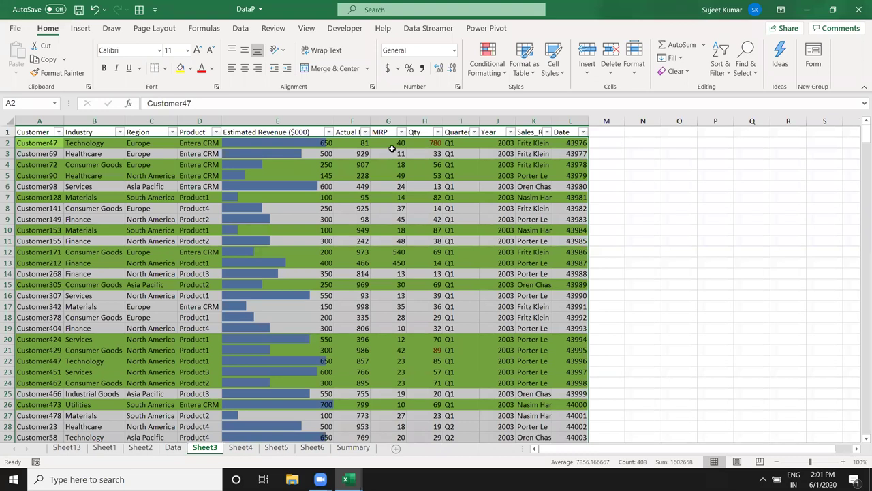
Open the green rule from Manage Rules and change OR to AND in its formula.
{"action": "left_click", "coordinate": [487, 69]}
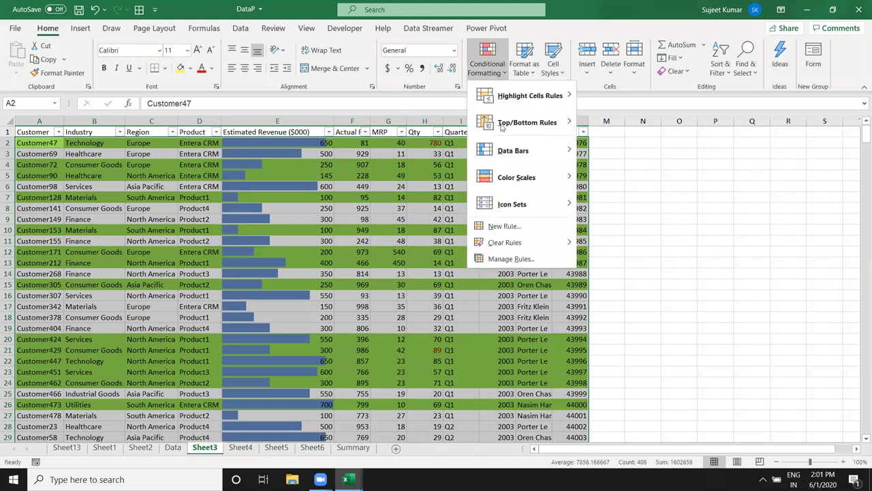
{"action": "left_click", "coordinate": [505, 261]}
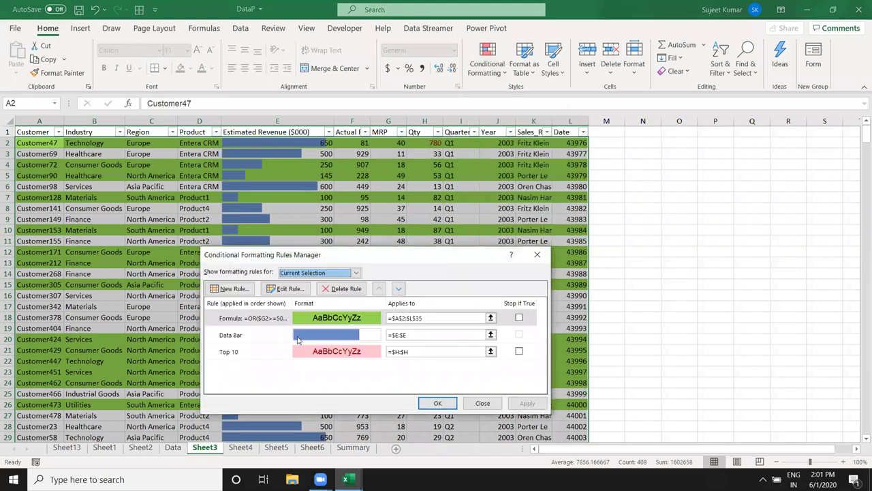
{"action": "double_click", "coordinate": [315, 325]}
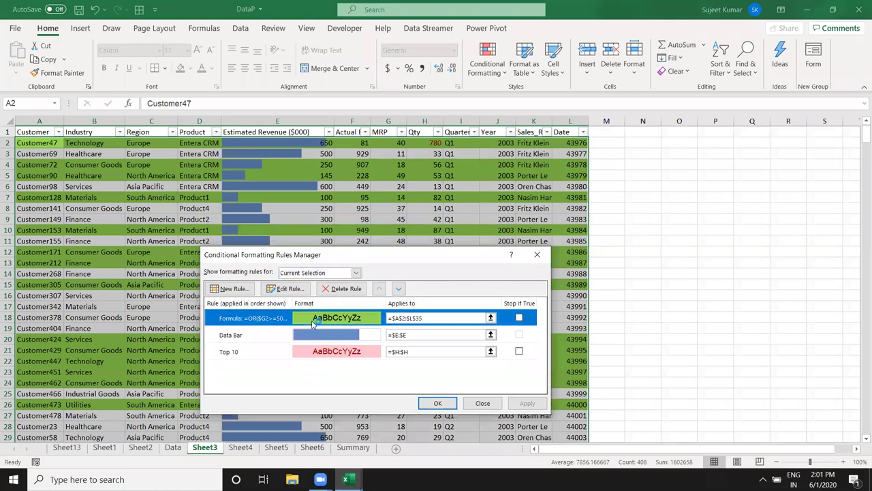
{"action": "left_click", "coordinate": [288, 364]}
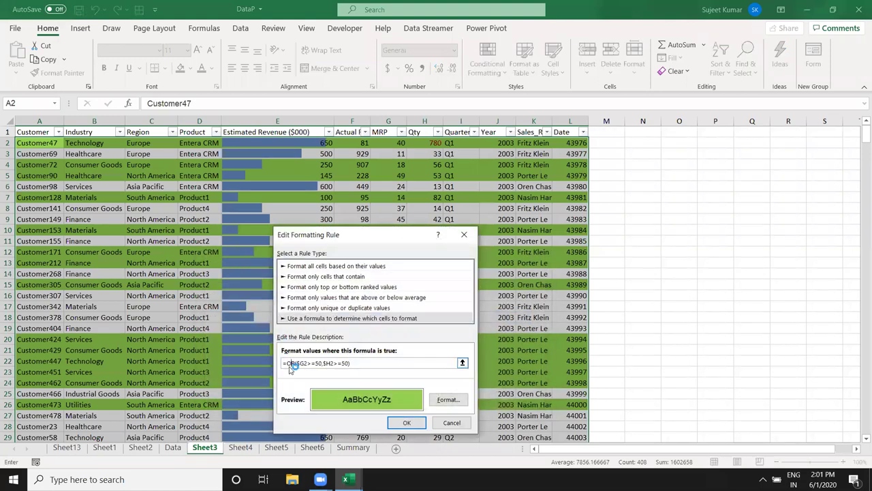
{"action": "key", "text": "Delete"}
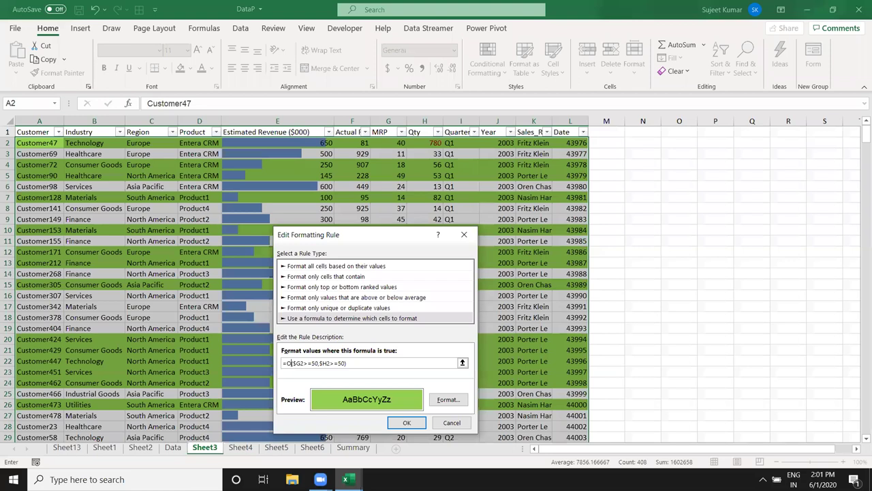
{"action": "key", "text": "BackSpace"}
{"action": "type", "text": "and"}
Confirm and apply the AND rule, then close the Rules Manager.
{"action": "mouse_move", "coordinate": [376, 479]}
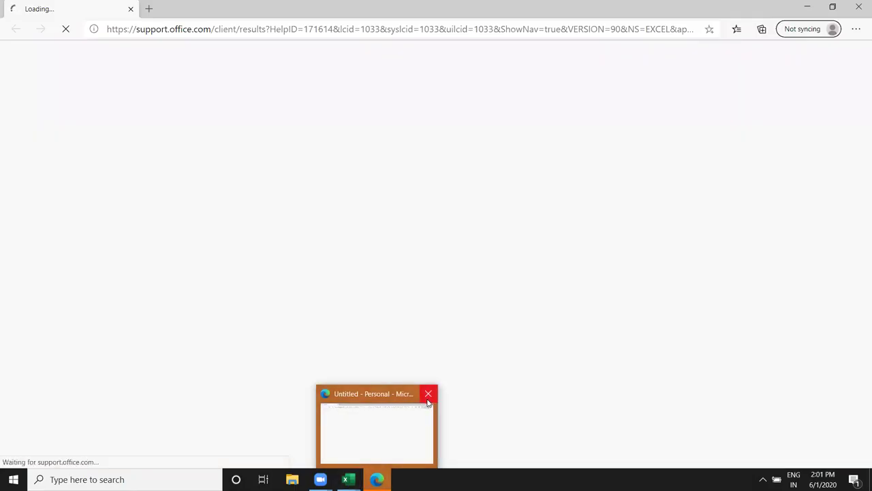
{"action": "left_click", "coordinate": [428, 394]}
{"action": "left_click", "coordinate": [402, 424]}
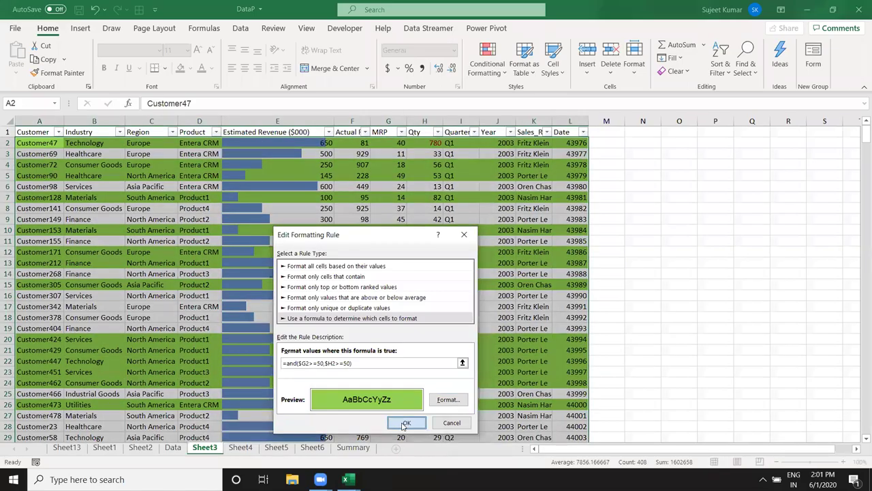
{"action": "left_click", "coordinate": [540, 405]}
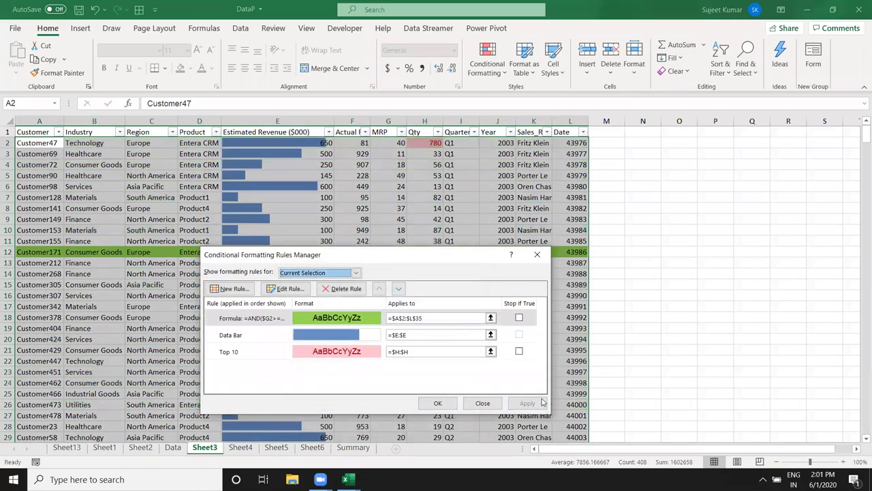
{"action": "left_click_drag", "start_coordinate": [396, 255], "coordinate": [551, 270]}
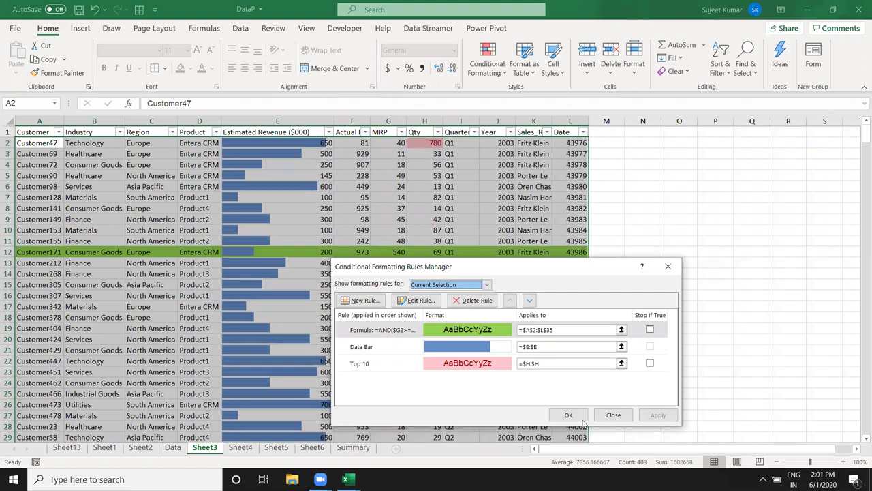
{"action": "left_click", "coordinate": [618, 417]}
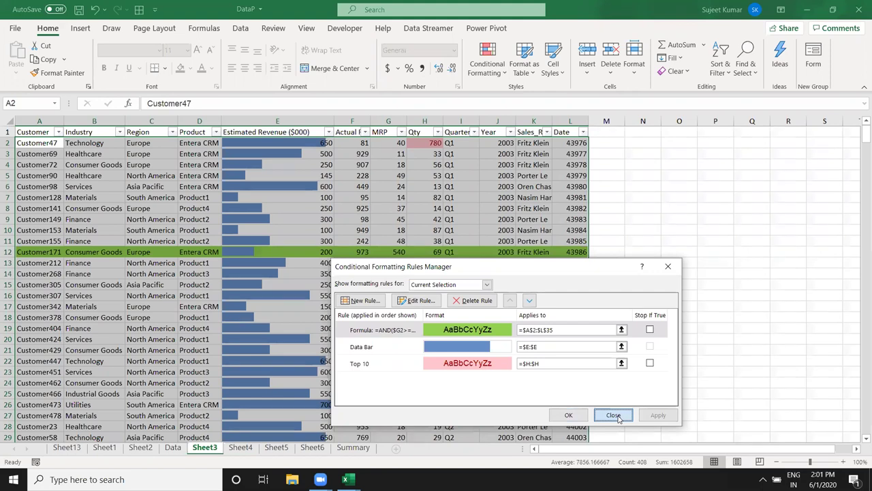
{"action": "left_click", "coordinate": [618, 417]}
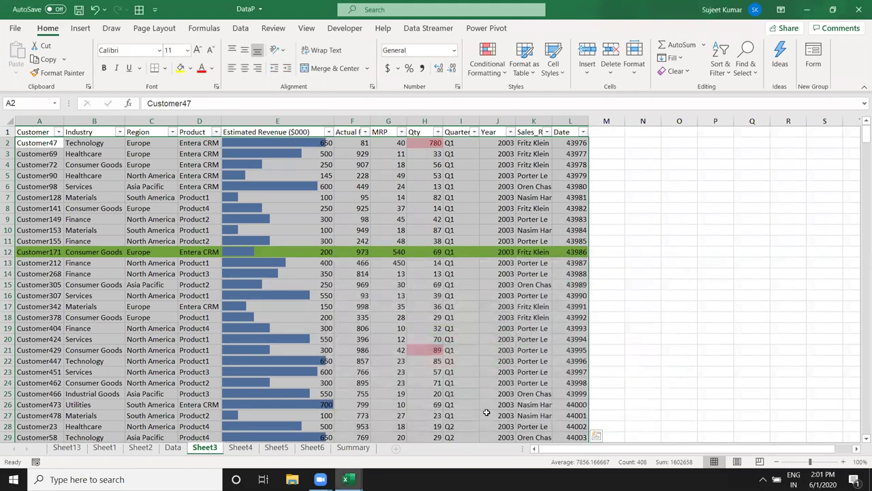
Deselect the range and start a new cell-value rule from Conditional Formatting.
{"action": "left_click", "coordinate": [31, 141]}
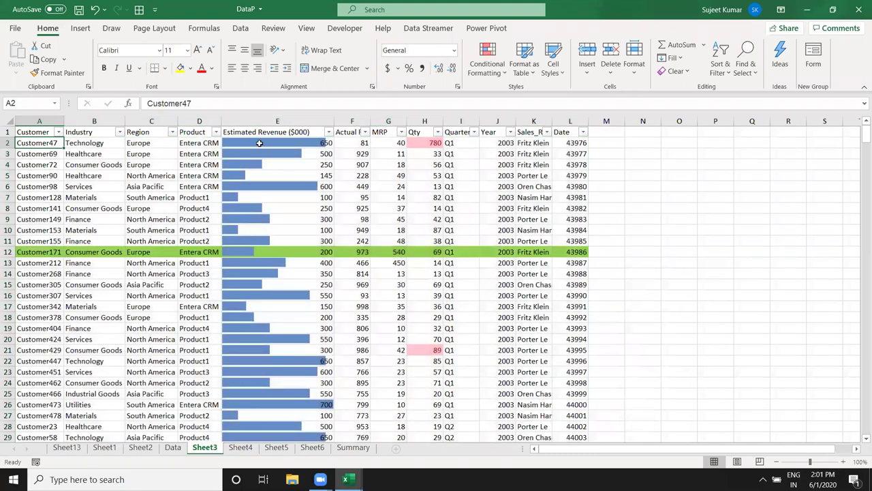
{"action": "left_click", "coordinate": [507, 73]}
{"action": "left_click", "coordinate": [486, 66]}
{"action": "mouse_move", "coordinate": [530, 95]}
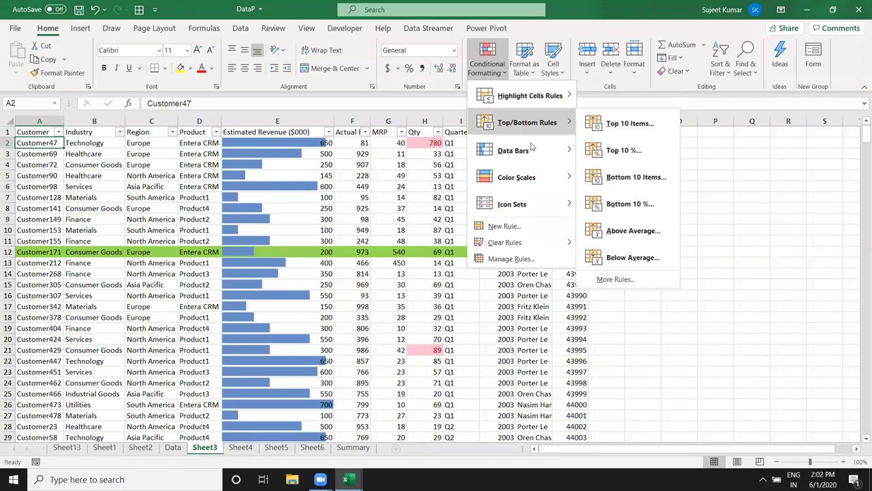
{"action": "mouse_move", "coordinate": [516, 181]}
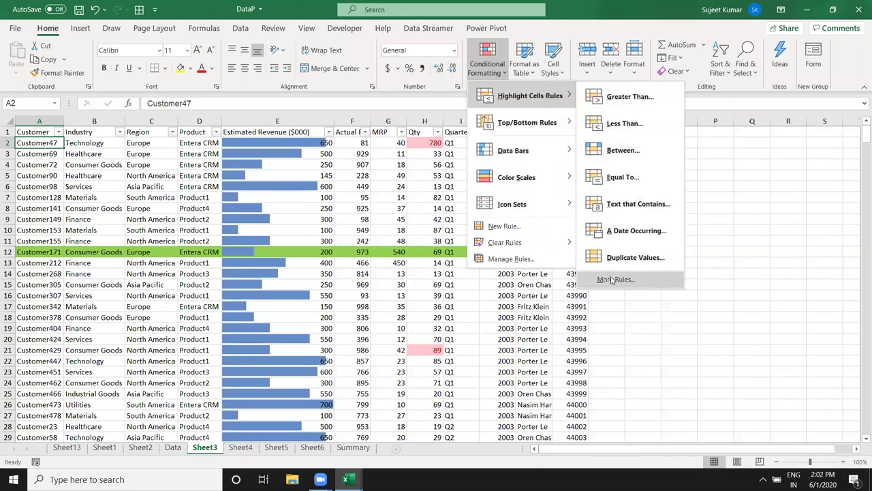
{"action": "left_click", "coordinate": [611, 279]}
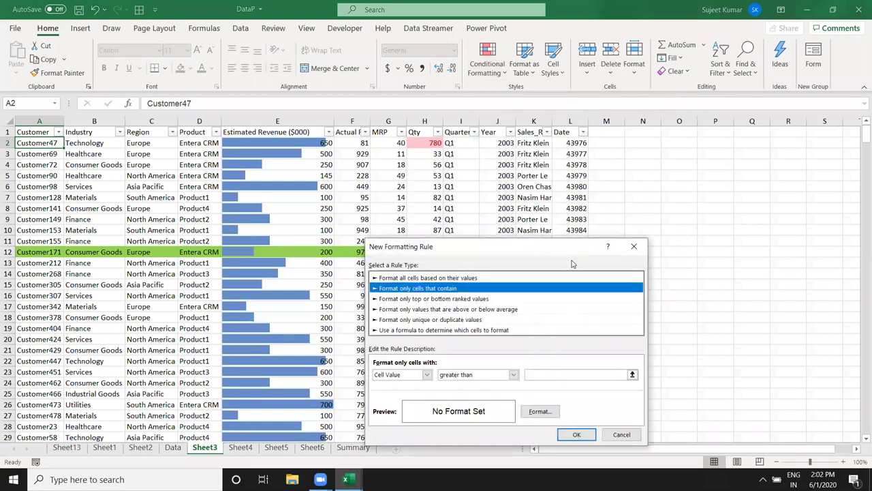
{"action": "left_click_drag", "start_coordinate": [512, 253], "coordinate": [481, 104]}
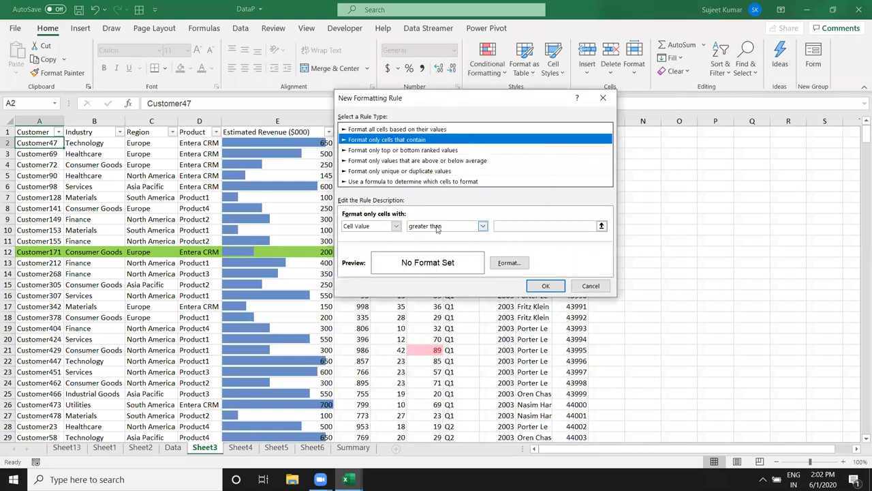
Set the rule to cell value not between 20 and 60 with a light-blue fill.
{"action": "left_click", "coordinate": [437, 228]}
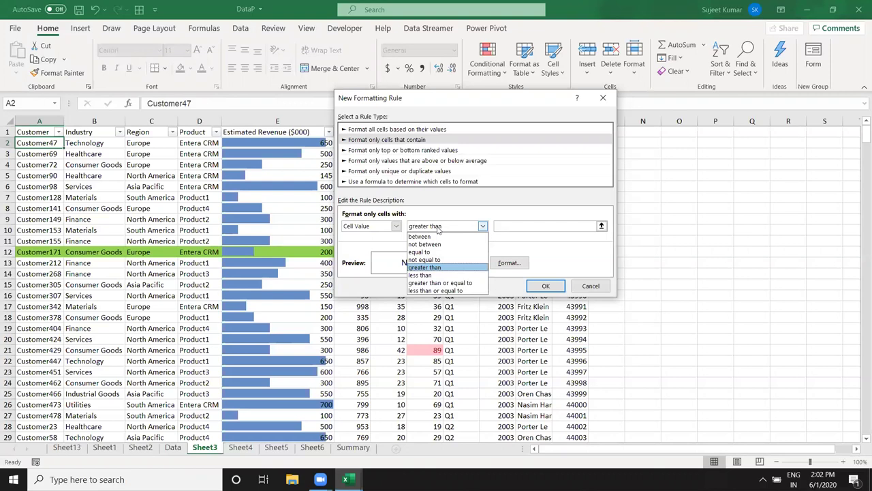
{"action": "left_click", "coordinate": [426, 244]}
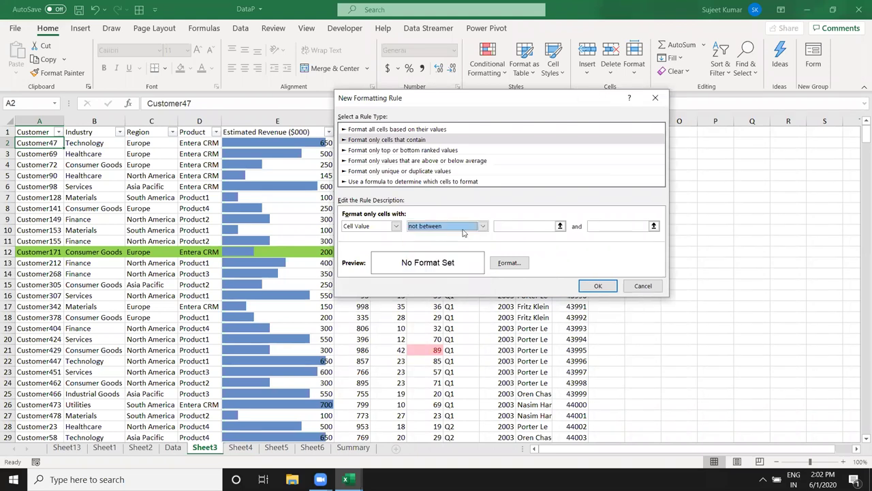
{"action": "left_click", "coordinate": [528, 226]}
{"action": "type", "text": "20"}
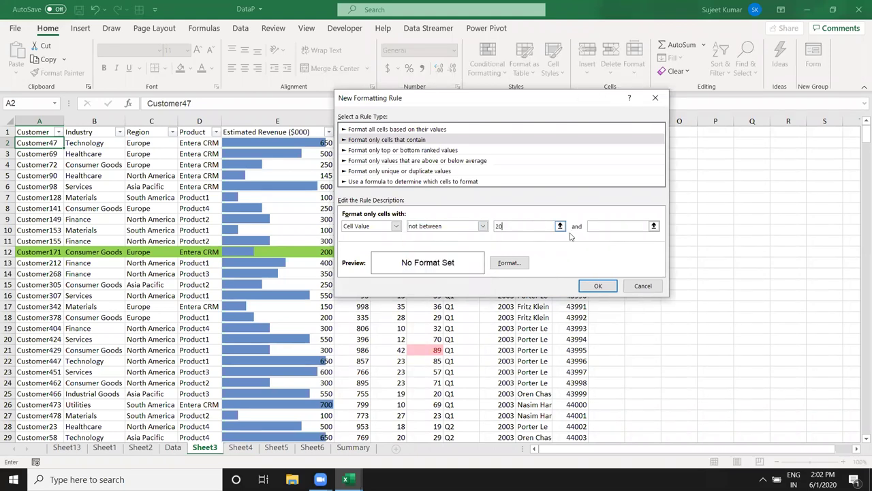
{"action": "left_click", "coordinate": [600, 225]}
{"action": "type", "text": "60"}
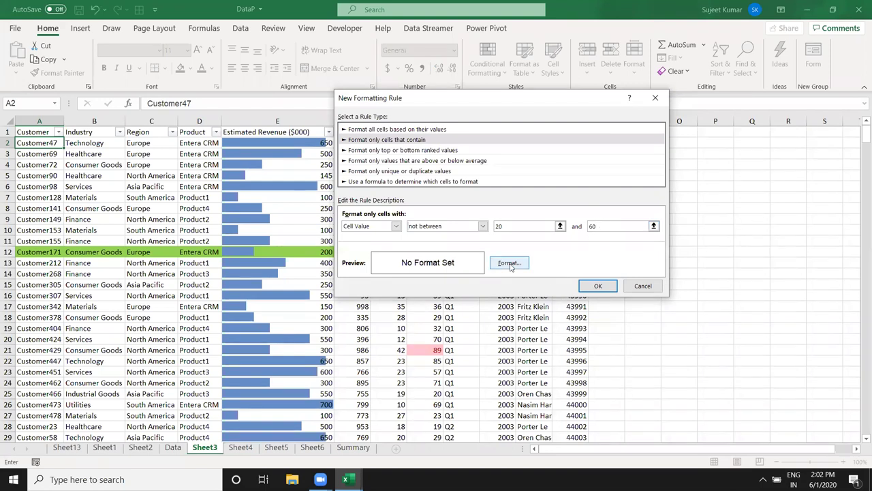
{"action": "left_click", "coordinate": [509, 264]}
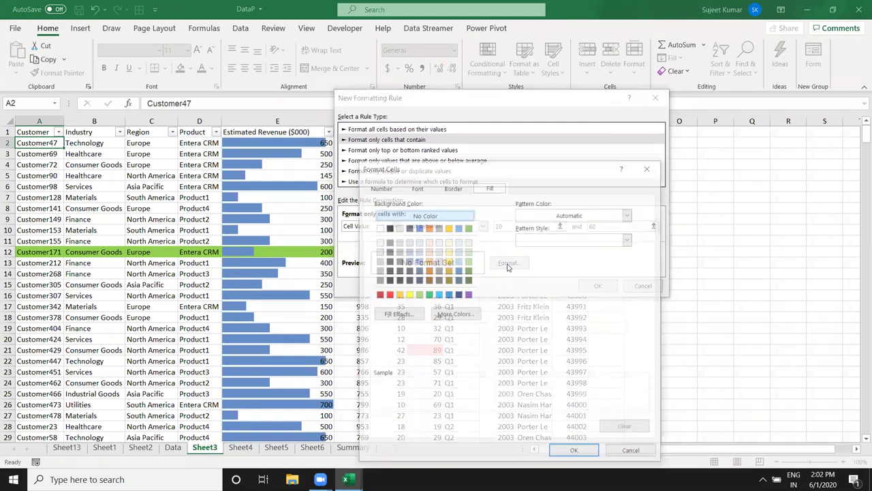
{"action": "left_click", "coordinate": [439, 294]}
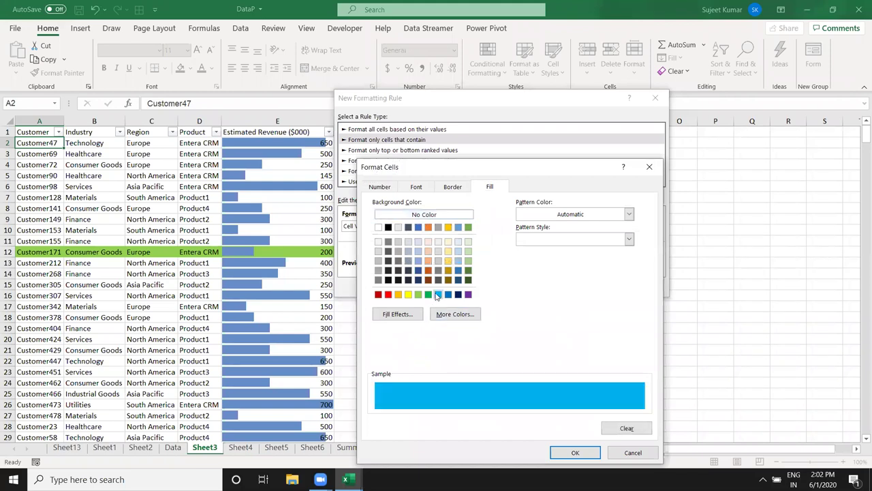
{"action": "left_click", "coordinate": [575, 453]}
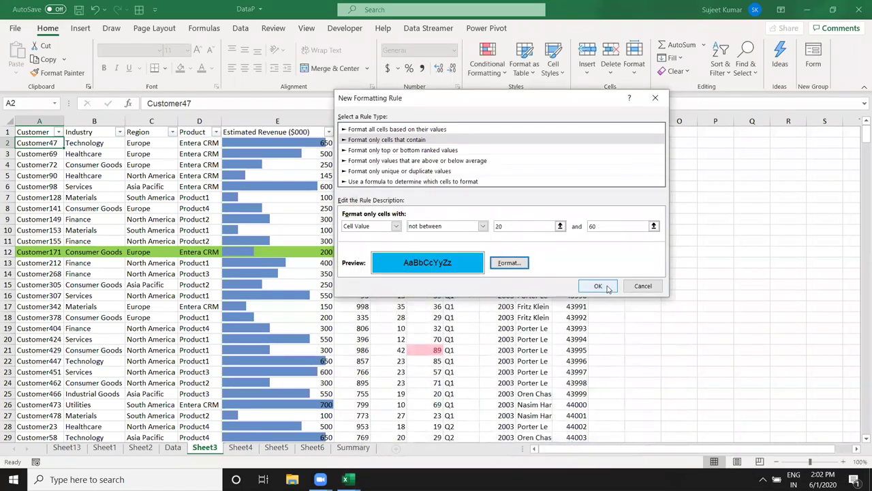
{"action": "left_click", "coordinate": [599, 286]}
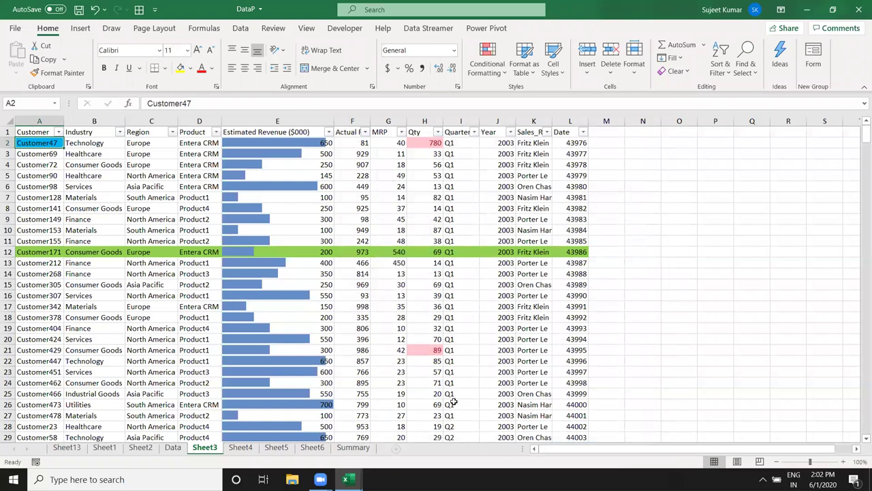
Undo the light-blue rule and dismiss the Conditional Formatting menu.
{"action": "key", "text": "ctrl+z"}
{"action": "left_click", "coordinate": [487, 64]}
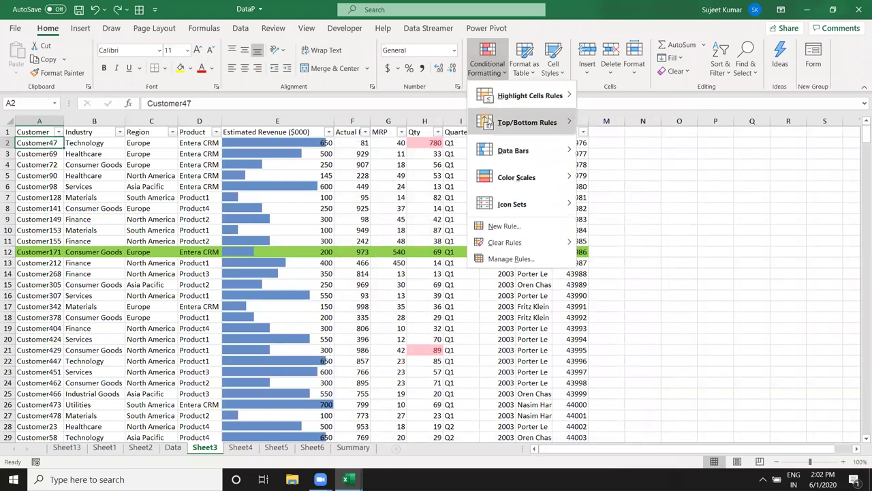
{"action": "mouse_move", "coordinate": [498, 102]}
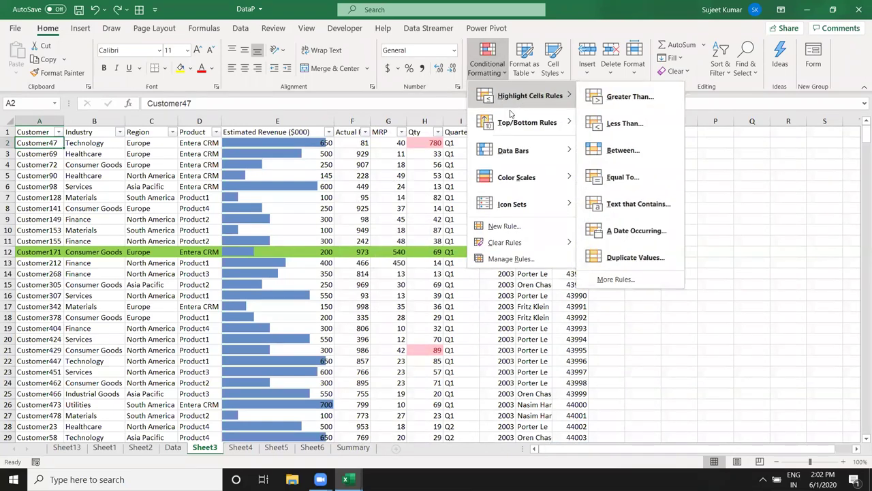
{"action": "left_click", "coordinate": [136, 145]}
Select column C, try Specific Text conditions in a new highlight rule, then cancel it.
{"action": "left_click", "coordinate": [150, 122]}
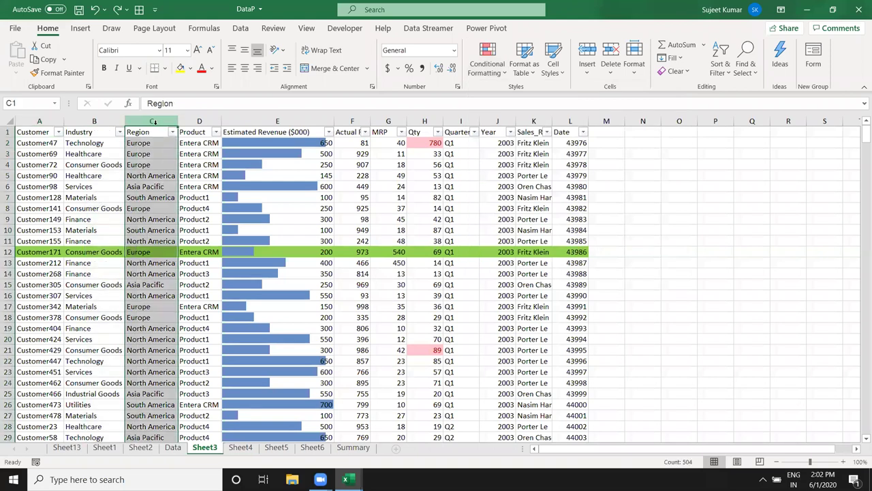
{"action": "mouse_move", "coordinate": [488, 101]}
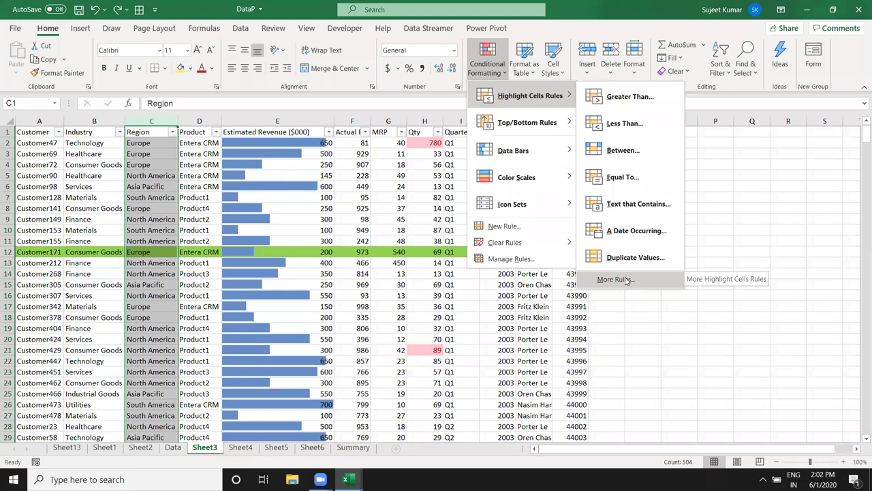
{"action": "left_click", "coordinate": [626, 280]}
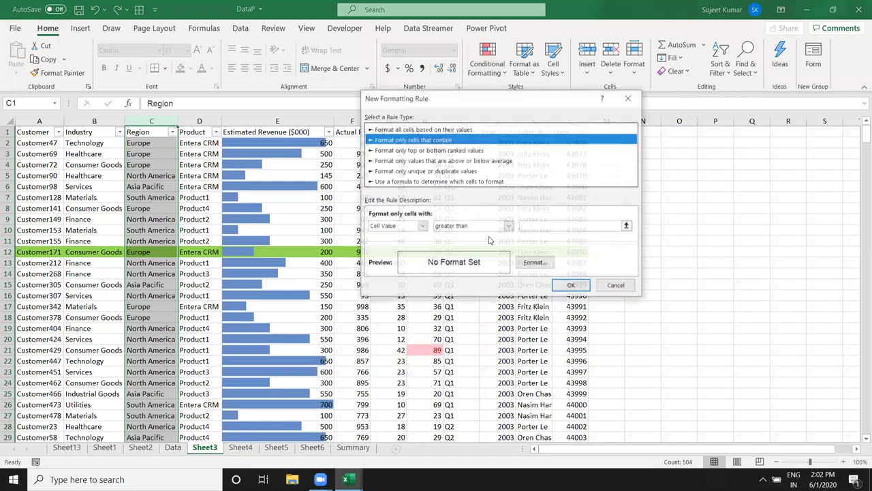
{"action": "left_click", "coordinate": [396, 230]}
{"action": "left_click", "coordinate": [394, 242]}
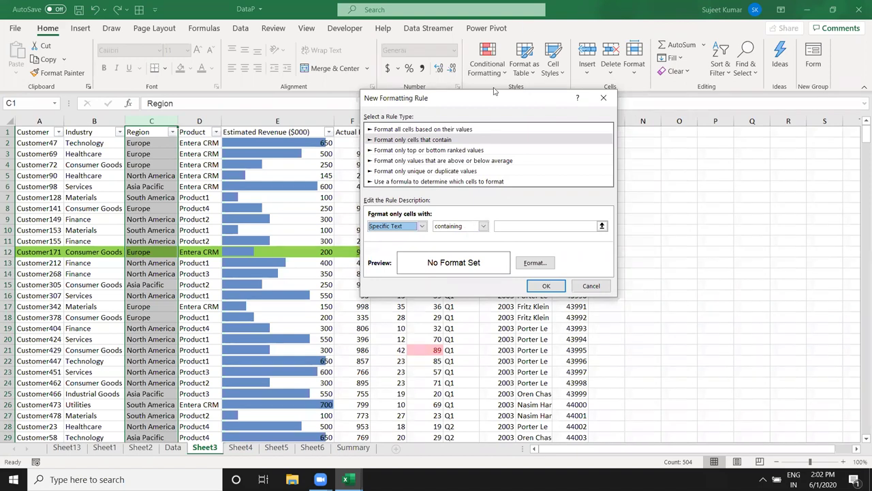
{"action": "left_click", "coordinate": [458, 230]}
{"action": "left_click", "coordinate": [454, 244]}
{"action": "left_click", "coordinate": [455, 229]}
{"action": "left_click", "coordinate": [454, 251]}
{"action": "left_click", "coordinate": [455, 229]}
{"action": "left_click", "coordinate": [454, 260]}
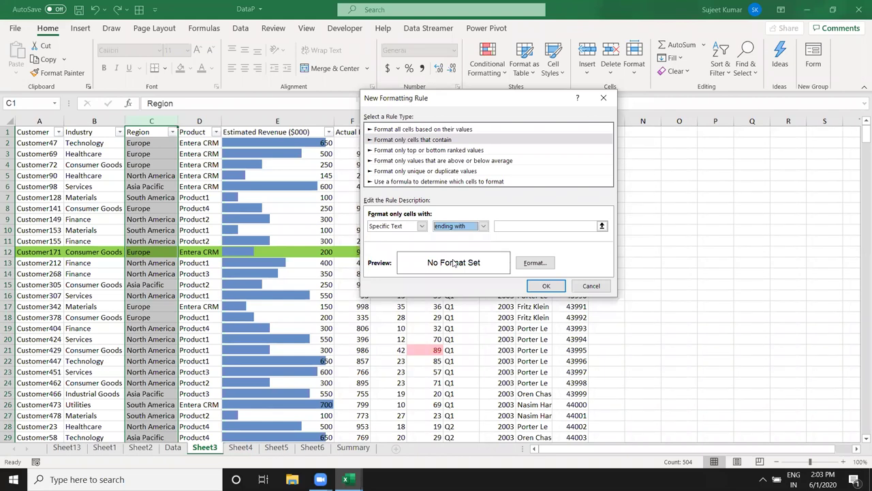
{"action": "left_click", "coordinate": [585, 287]}
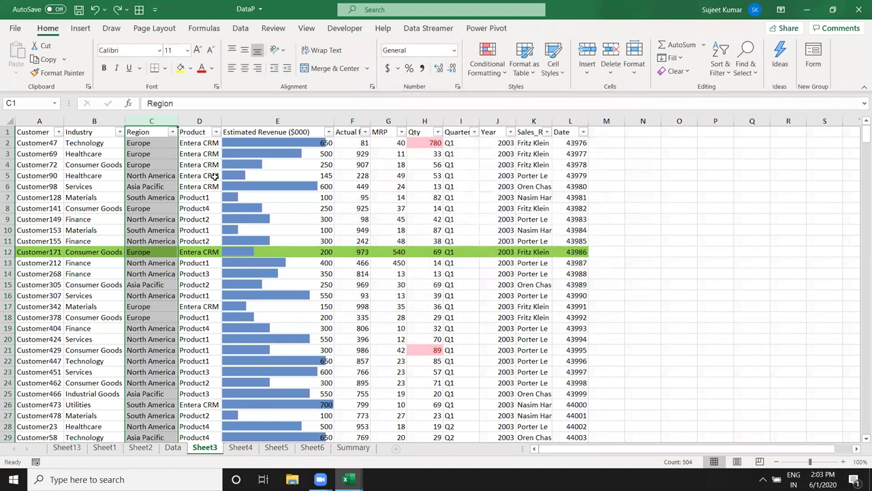
Inspect the Region cells, checking the word America in C9's North America.
{"action": "left_click", "coordinate": [144, 150]}
{"action": "left_click", "coordinate": [145, 143]}
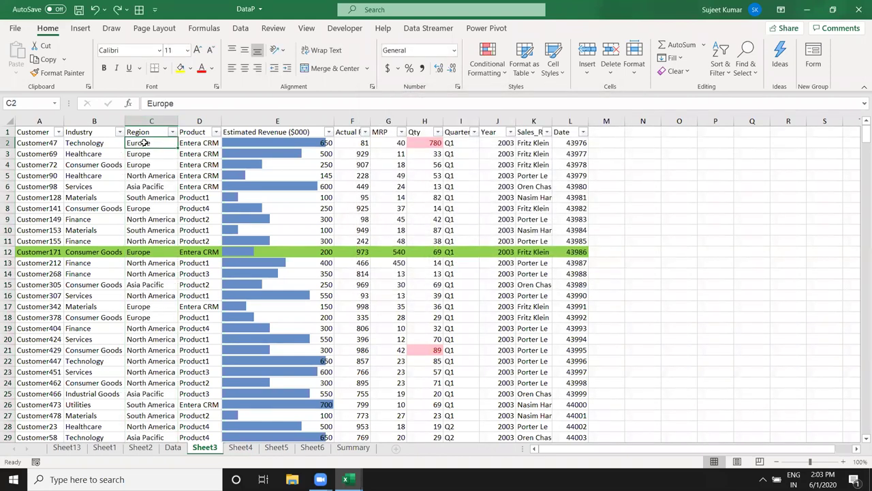
{"action": "left_click", "coordinate": [168, 216]}
{"action": "double_click", "coordinate": [174, 103]}
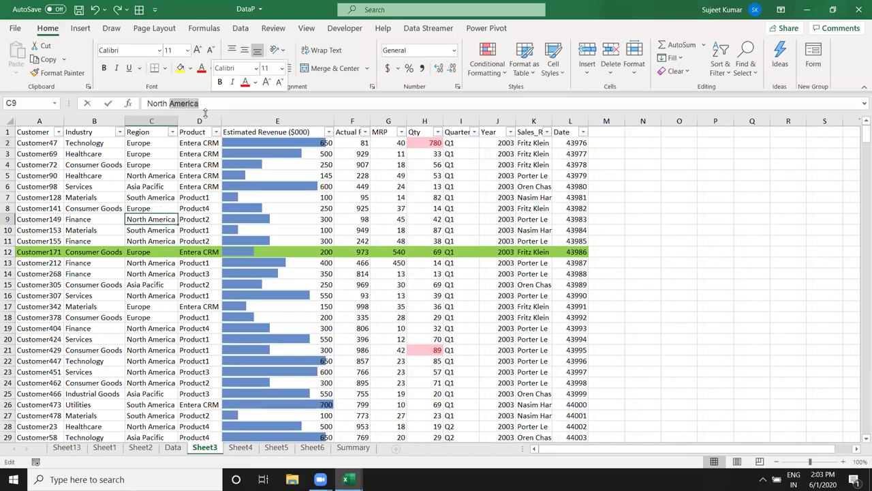
{"action": "key", "text": "Escape"}
{"action": "left_click", "coordinate": [148, 152]}
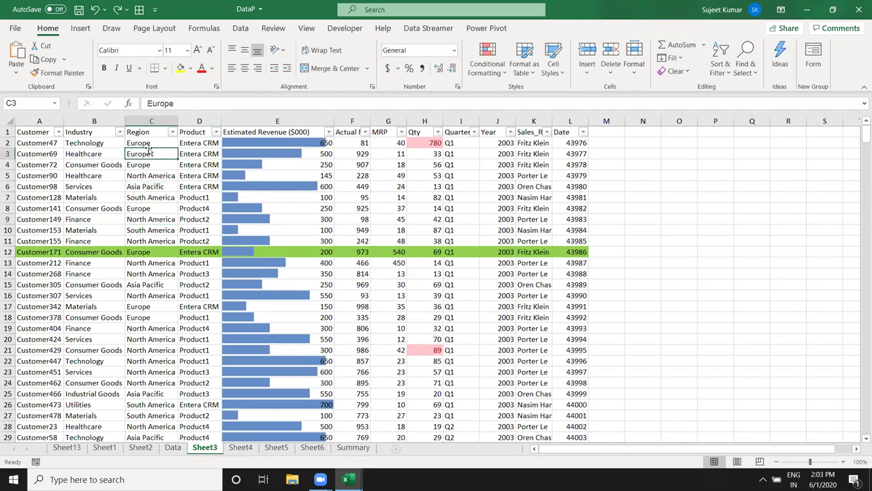
{"action": "left_click", "coordinate": [149, 143]}
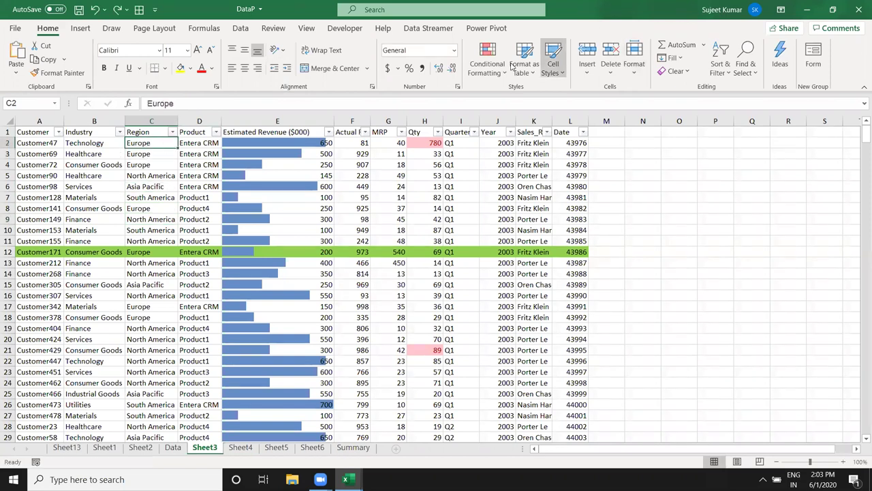
{"action": "left_click", "coordinate": [36, 143]}
Start a Specific Text rule for C2 in New Formatting Rule, then dismiss it unfinished.
{"action": "left_click", "coordinate": [479, 66]}
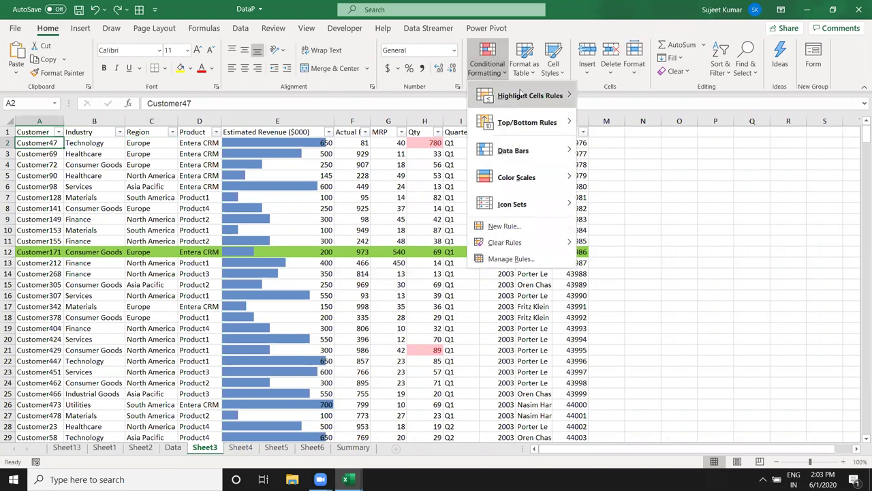
{"action": "mouse_move", "coordinate": [522, 94]}
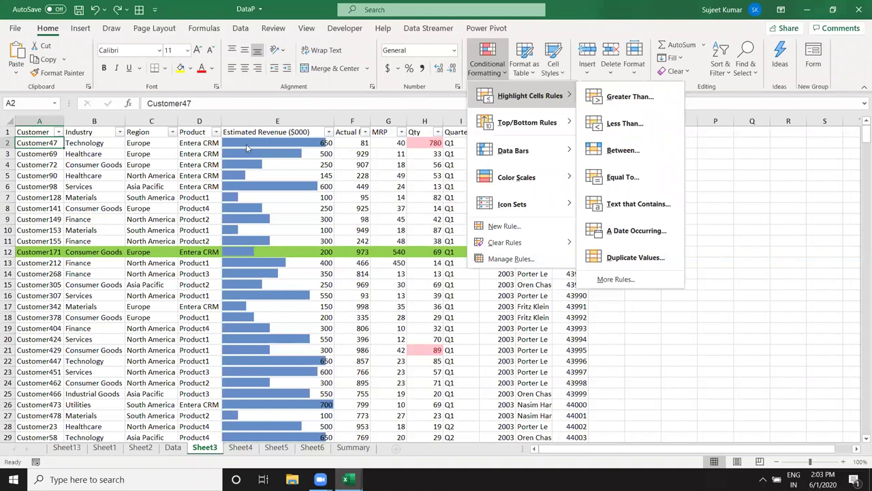
{"action": "left_click", "coordinate": [138, 144]}
{"action": "left_click", "coordinate": [138, 144]}
{"action": "left_click", "coordinate": [479, 79]}
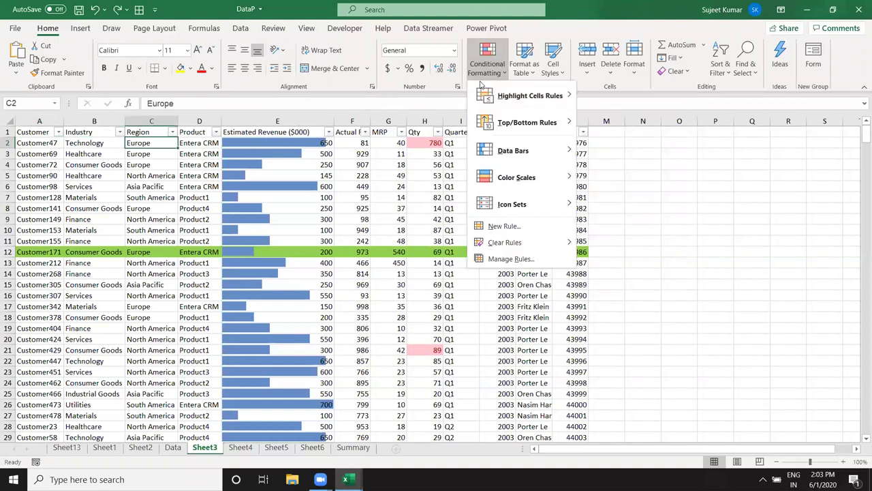
{"action": "left_click", "coordinate": [504, 226]}
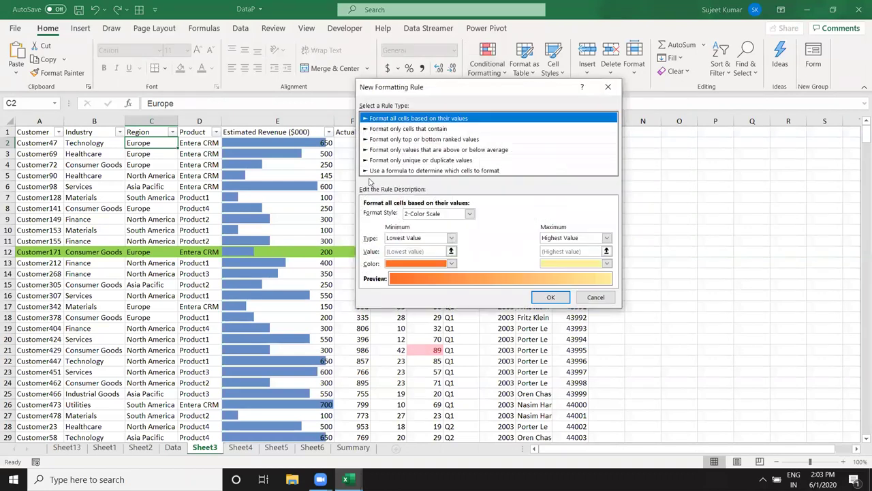
{"action": "left_click", "coordinate": [395, 131]}
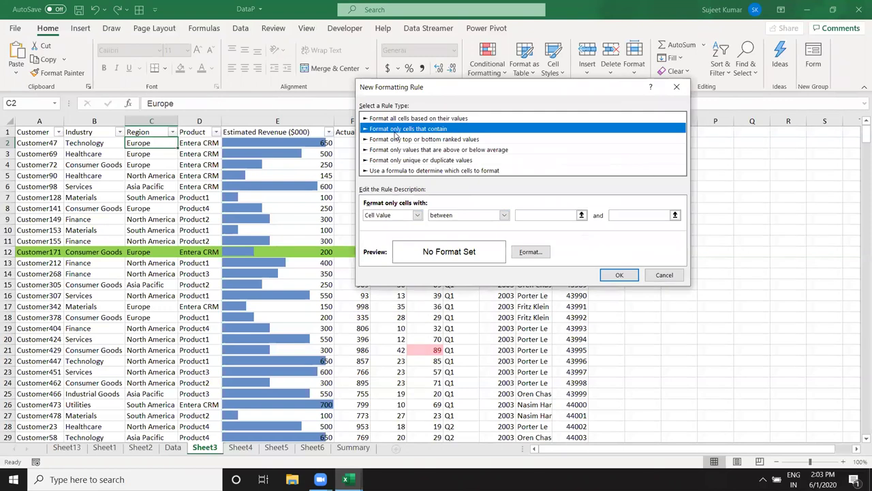
{"action": "left_click", "coordinate": [441, 216]}
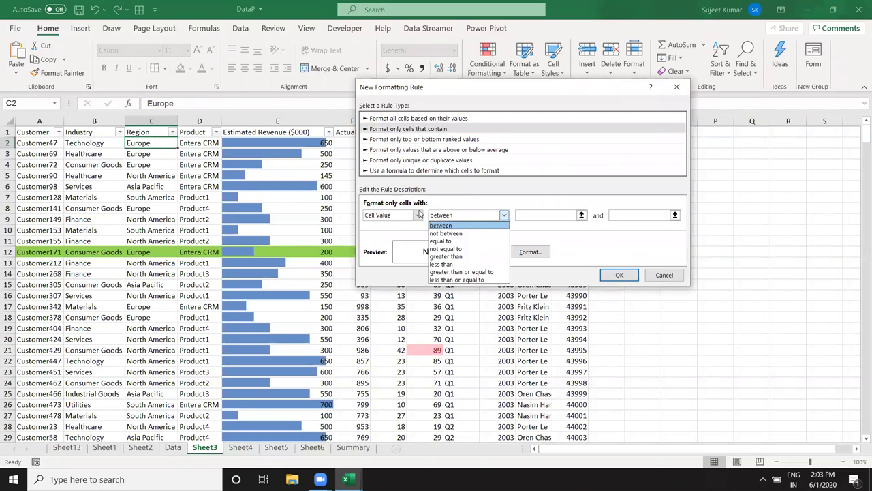
{"action": "left_click", "coordinate": [417, 216]}
{"action": "left_click", "coordinate": [417, 215]}
{"action": "left_click", "coordinate": [386, 233]}
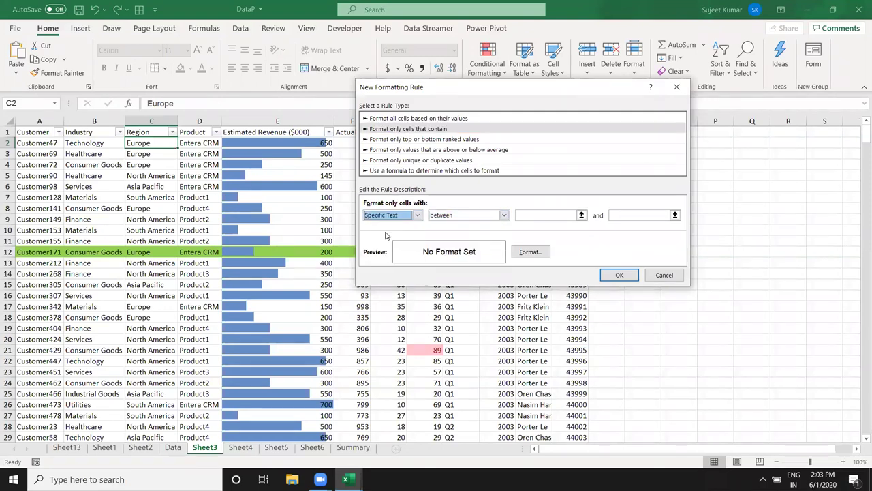
{"action": "left_click", "coordinate": [498, 217]}
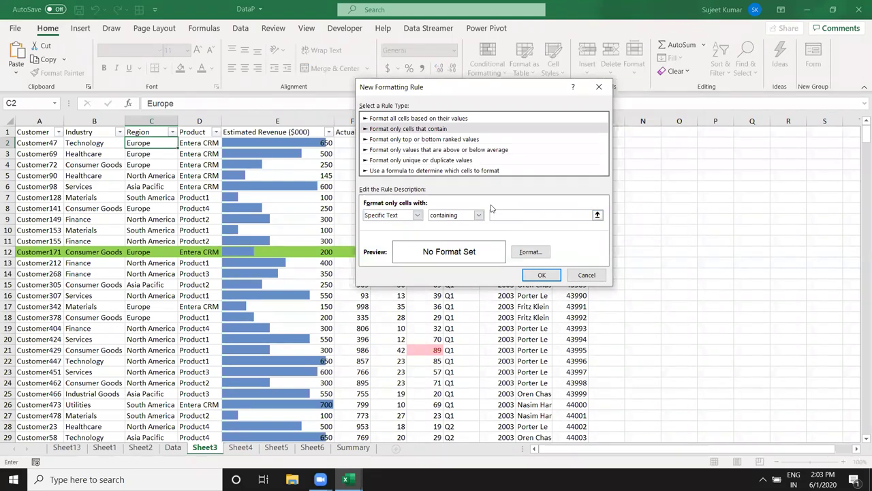
{"action": "key", "text": "Escape"}
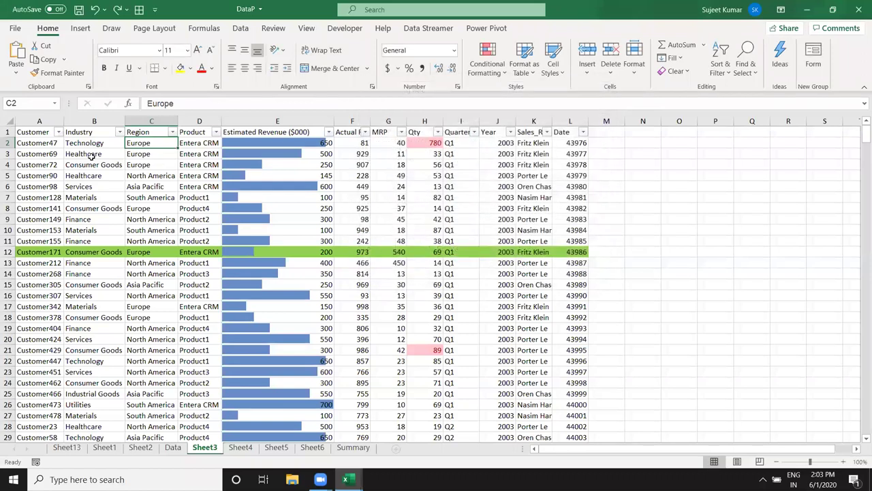
For cell A2, start a formula rule =FIND("America",$C2,1)>0 that checks the row's Region.
{"action": "left_click", "coordinate": [27, 142]}
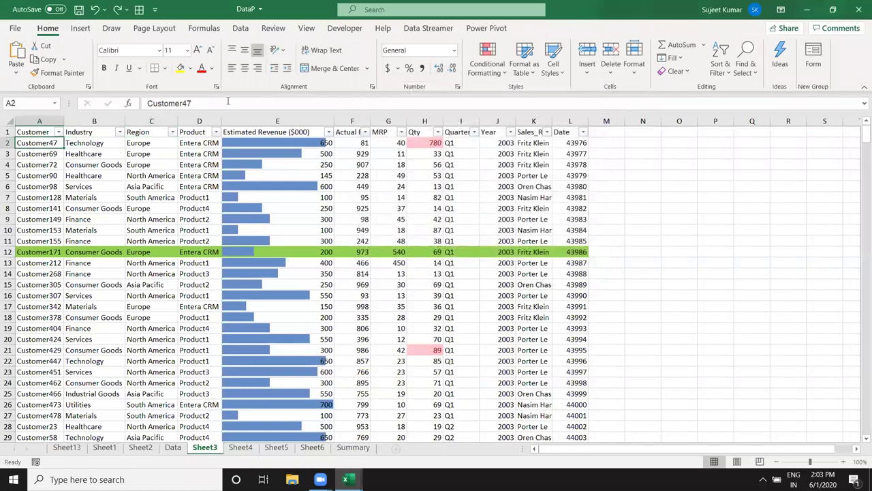
{"action": "left_click", "coordinate": [488, 68]}
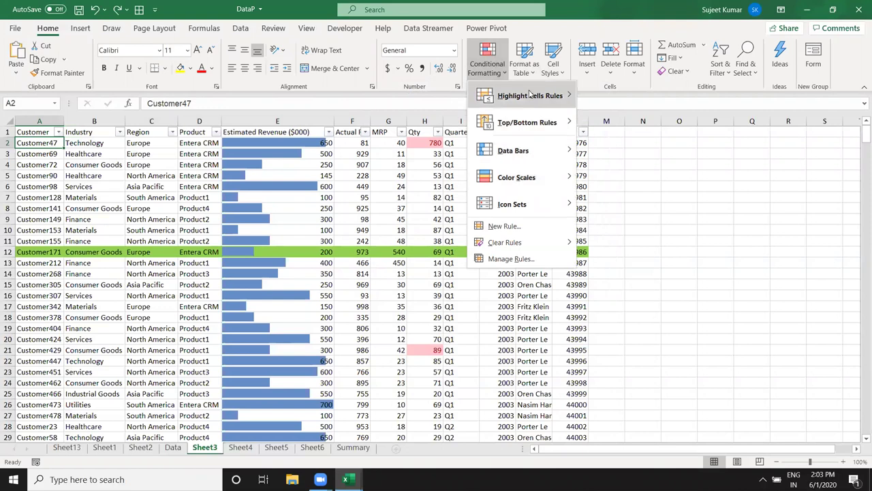
{"action": "left_click", "coordinate": [504, 226]}
{"action": "left_click", "coordinate": [421, 161]}
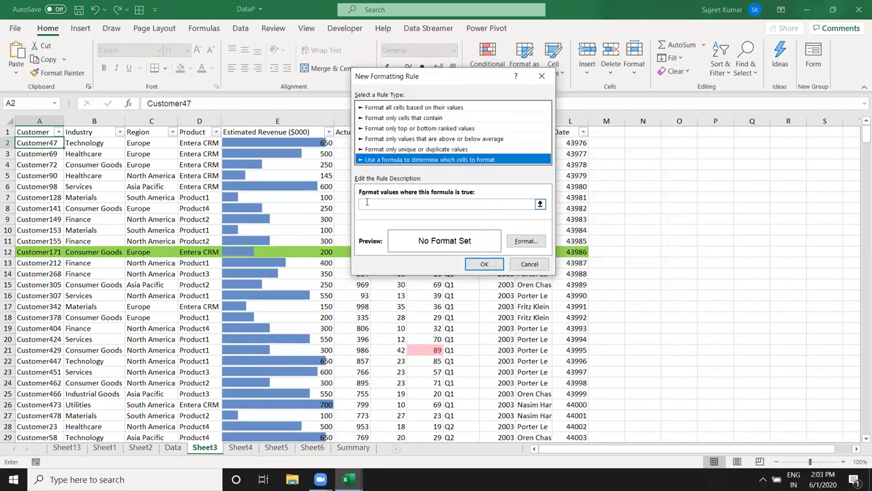
{"action": "type", "text": "="}
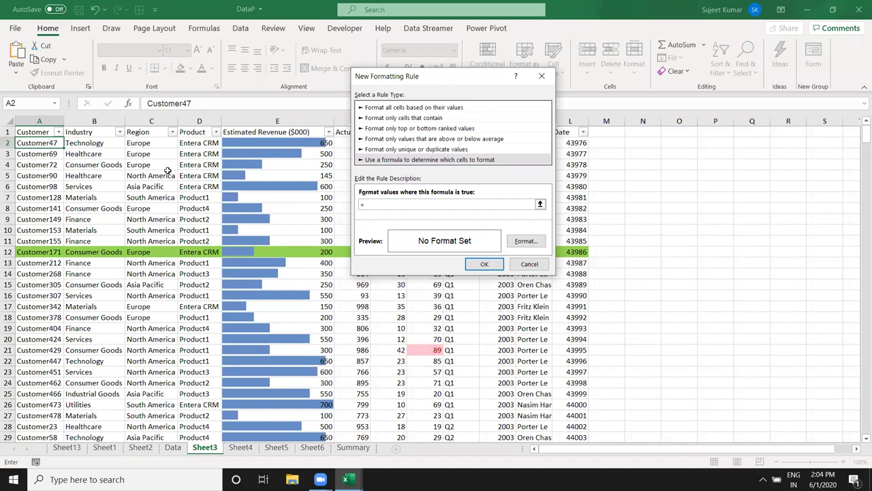
{"action": "type", "text": "ind(\""}
{"action": "type", "text": "America\","}
{"action": "left_click", "coordinate": [146, 144]}
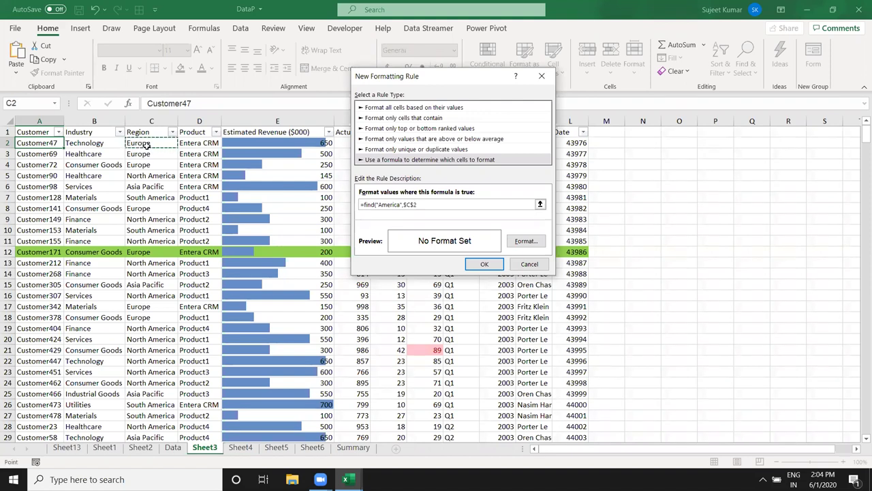
{"action": "type", "text": ",1)>0"}
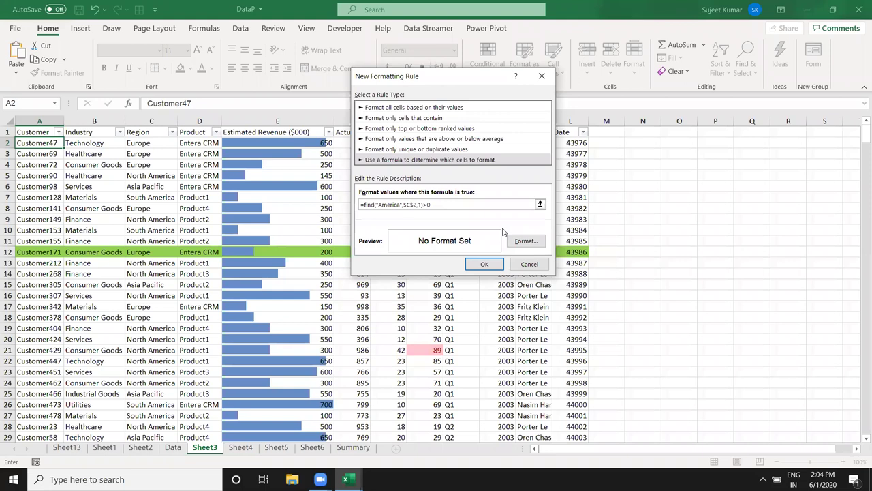
{"action": "key", "text": "BackSpace"}
Give the America rule a light green fill and save it.
{"action": "left_click", "coordinate": [522, 244]}
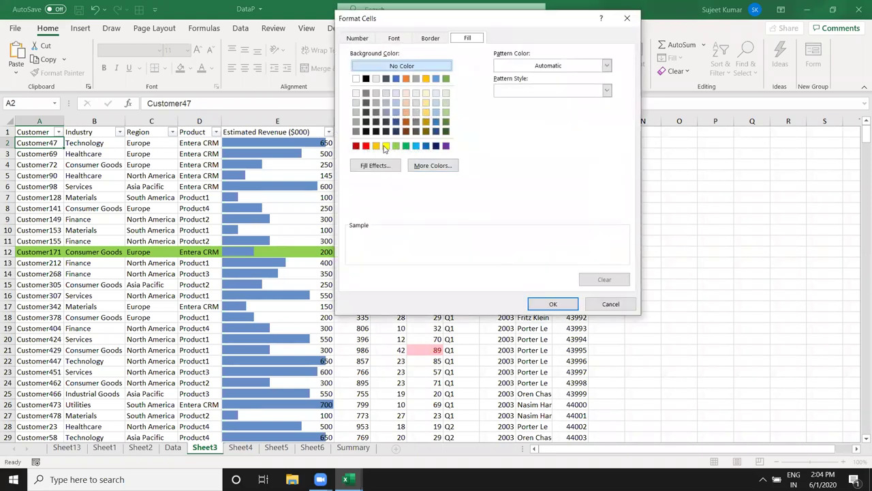
{"action": "left_click", "coordinate": [396, 146]}
{"action": "left_click", "coordinate": [553, 304]}
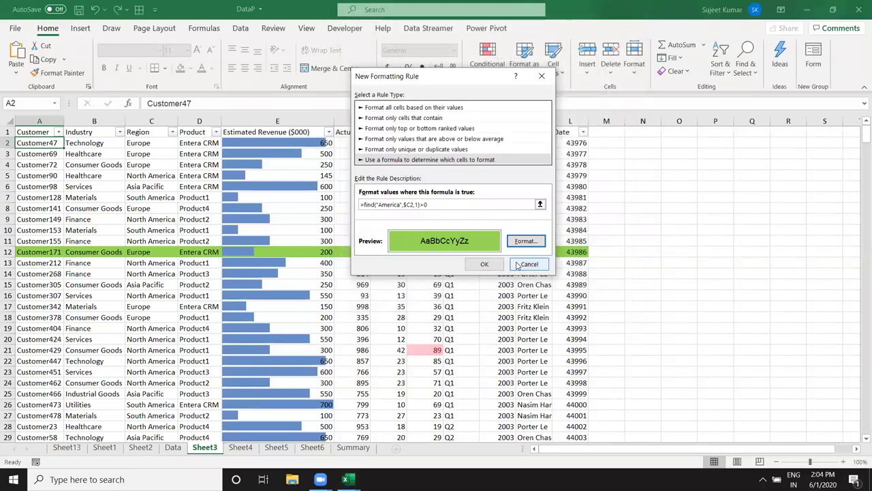
{"action": "left_click", "coordinate": [493, 264]}
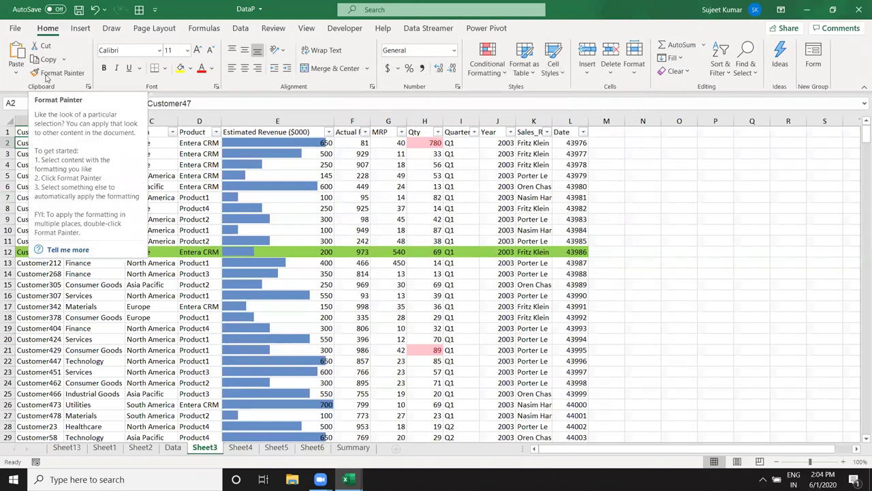
Format-paint A2's America highlight rule across A2:L24.
{"action": "left_click", "coordinate": [61, 71]}
{"action": "mouse_move", "coordinate": [51, 147]}
{"action": "left_mouse_down"}
{"action": "mouse_move", "coordinate": [579, 383]}
{"action": "mouse_move", "coordinate": [571, 382]}
{"action": "left_mouse_up"}
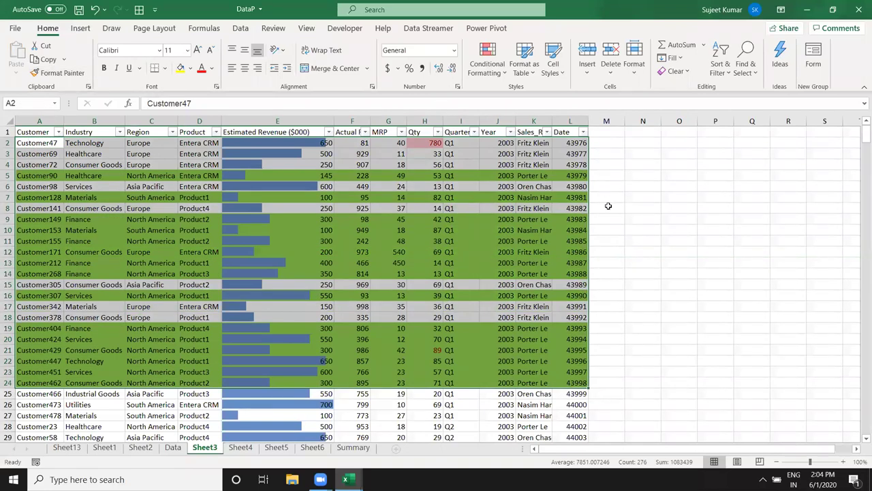
{"action": "left_click", "coordinate": [631, 185]}
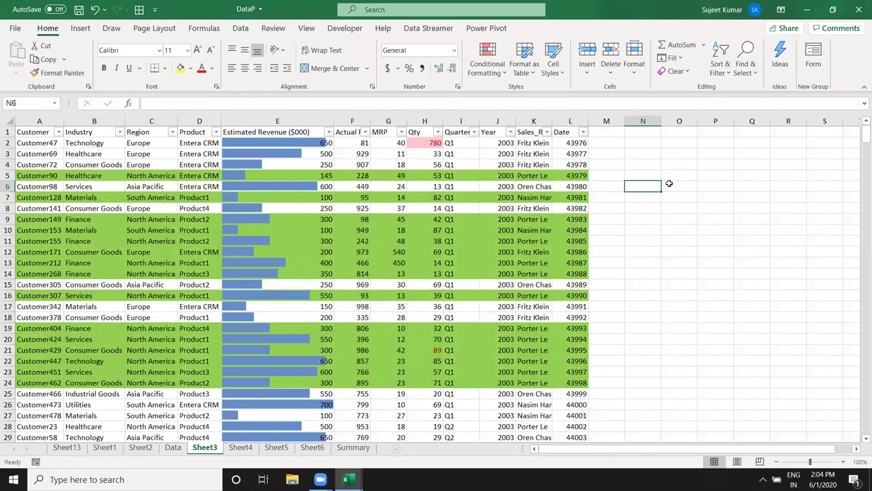
Enter the test formula =FIND("Am",C5,1) in N6, which returns 7 for North America.
{"action": "type", "text": "=fin"}
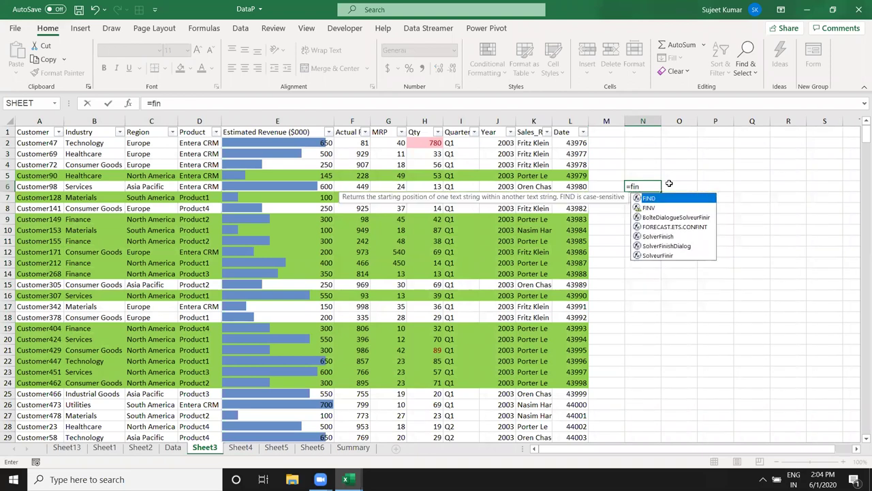
{"action": "key", "text": "Tab"}
{"action": "type", "text": "\""}
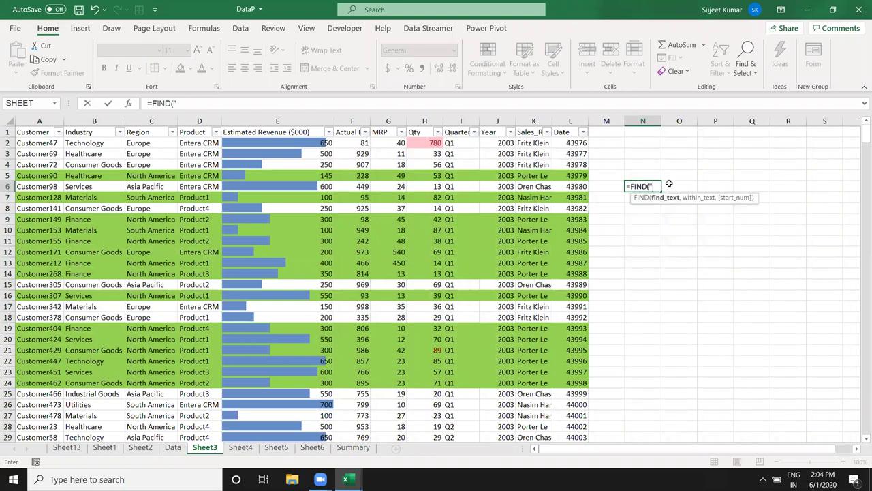
{"action": "type", "text": "Amr"}
{"action": "type", "text": ","}
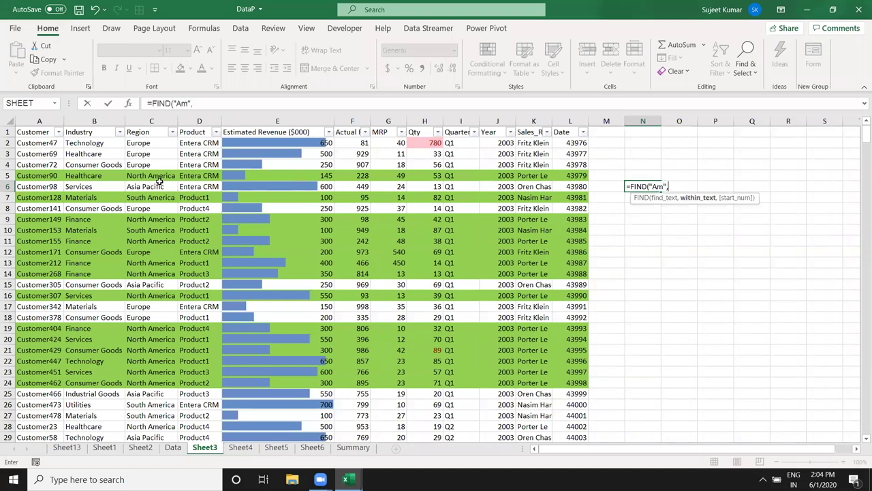
{"action": "left_click", "coordinate": [155, 177]}
{"action": "type", "text": ",1)"}
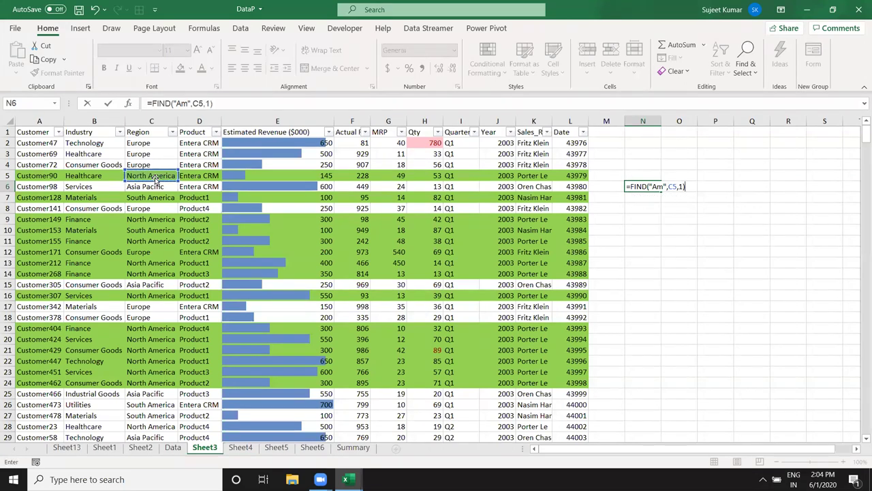
{"action": "key", "text": "Return"}
{"action": "key", "text": "Up"}
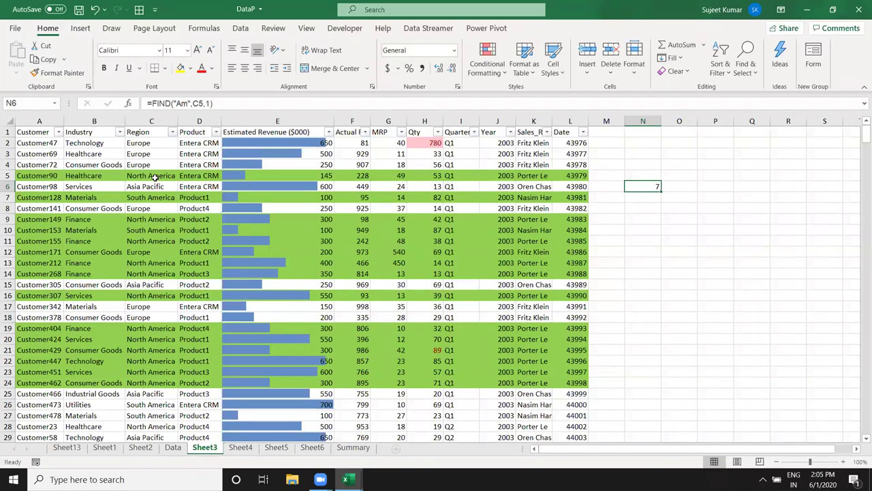
{"action": "left_click", "coordinate": [23, 134]}
Open the America FIND rule from Manage Rules to review its formula.
{"action": "left_click", "coordinate": [34, 140]}
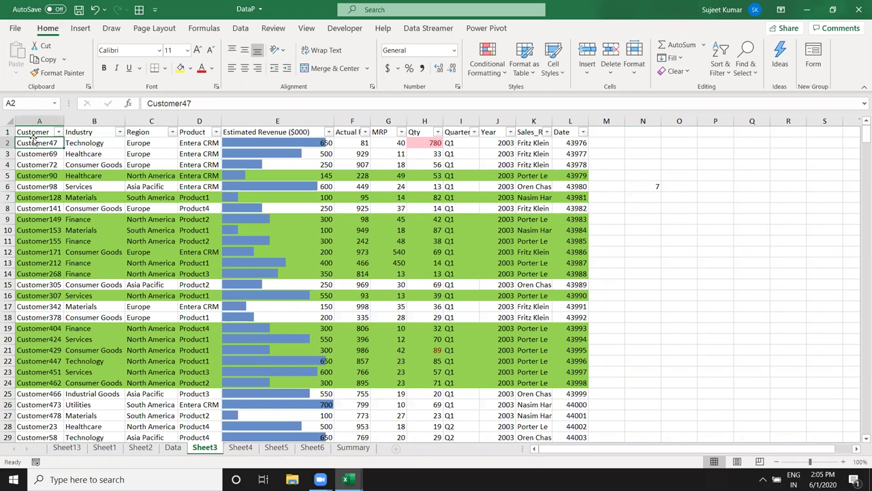
{"action": "left_click", "coordinate": [485, 65]}
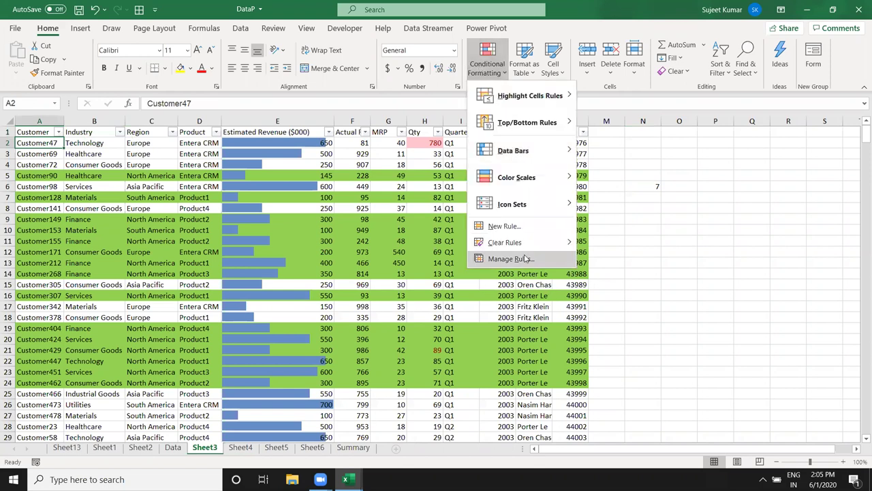
{"action": "left_click", "coordinate": [510, 259]}
{"action": "double_click", "coordinate": [371, 163]}
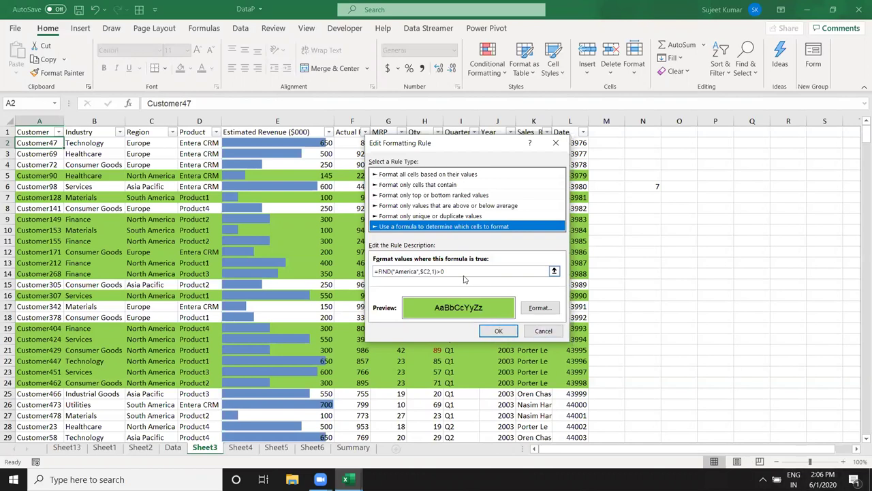
Close the Edit Formatting Rule dialog and the Rules Manager without changes, then select cell M7.
{"action": "left_click_drag", "start_coordinate": [444, 272], "coordinate": [373, 273]}
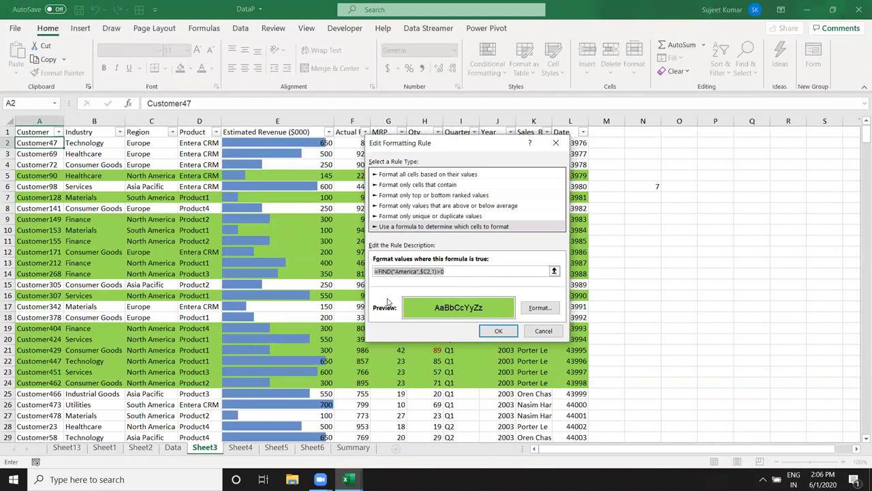
{"action": "key", "text": "Return"}
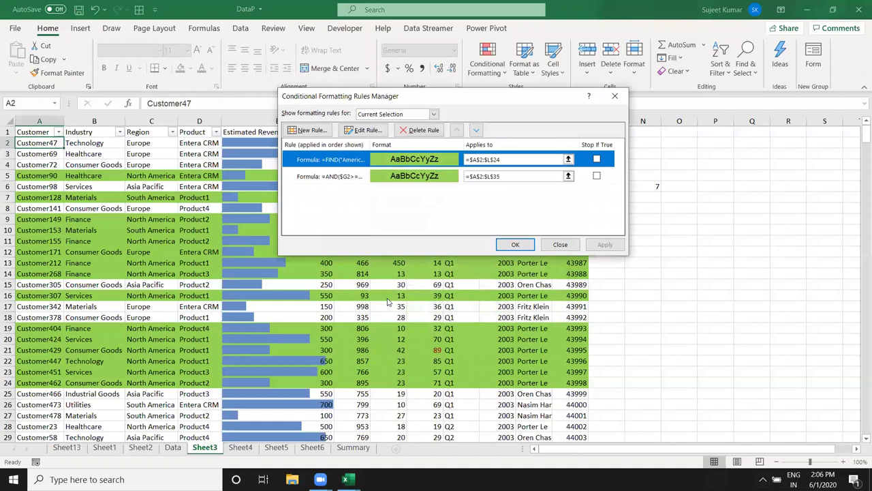
{"action": "key", "text": "Return"}
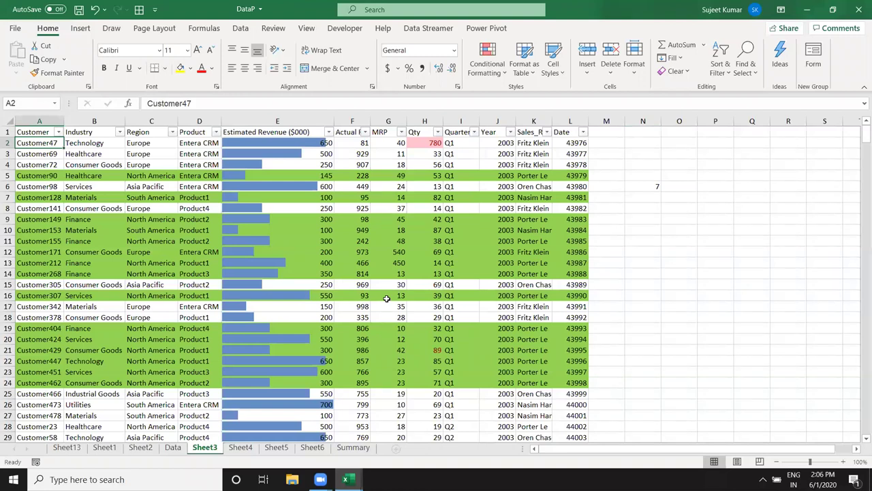
{"action": "left_click", "coordinate": [621, 194]}
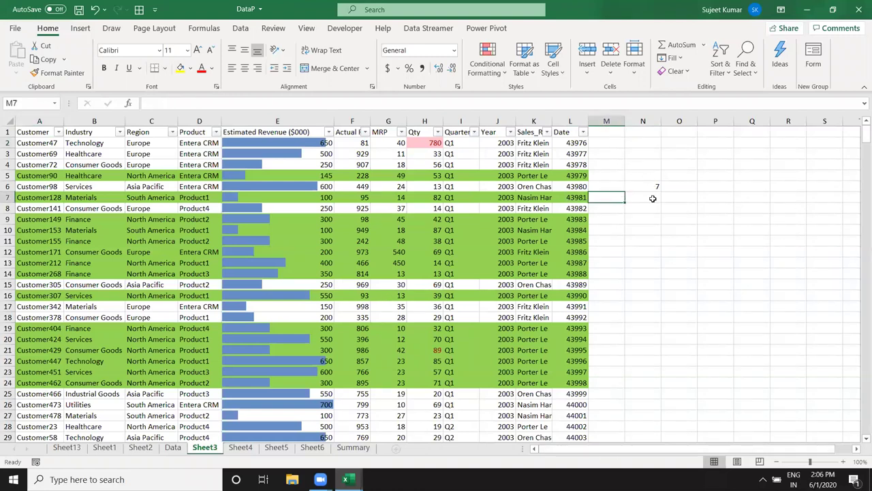